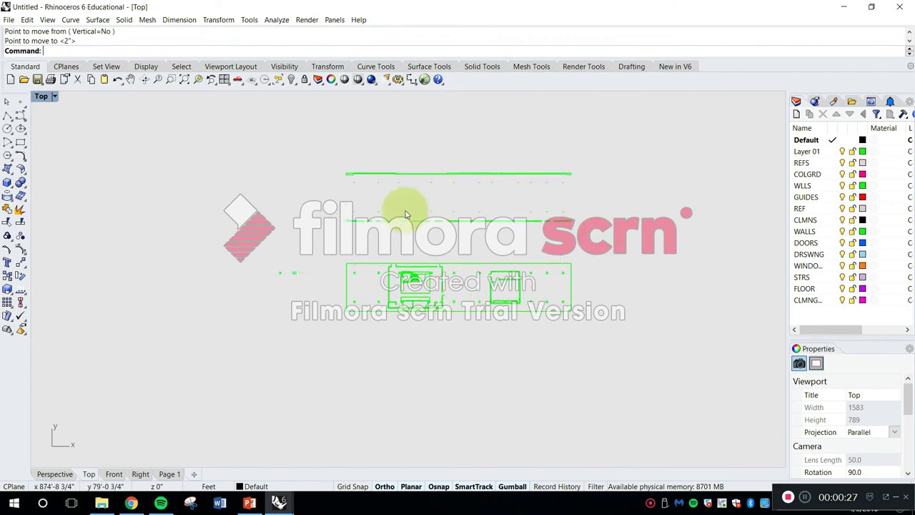
Step: Delete the stray curves lying beside the lower floor plan
right_drag(404, 207, 505, 198)
scroll(345, 230, up, 5)
drag(317, 204, 514, 289)
scroll(504, 271, down, 4)
key(Delete)
right_drag(565, 265, 480, 286)
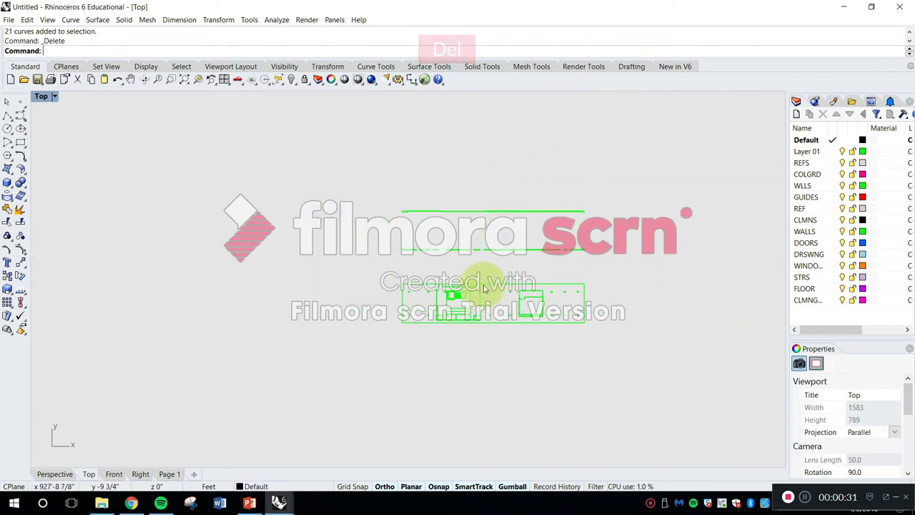
Step: Examine the window openings in the upper plan's wall and test-select its curves to check whether they are grouped
scroll(554, 232, up, 4)
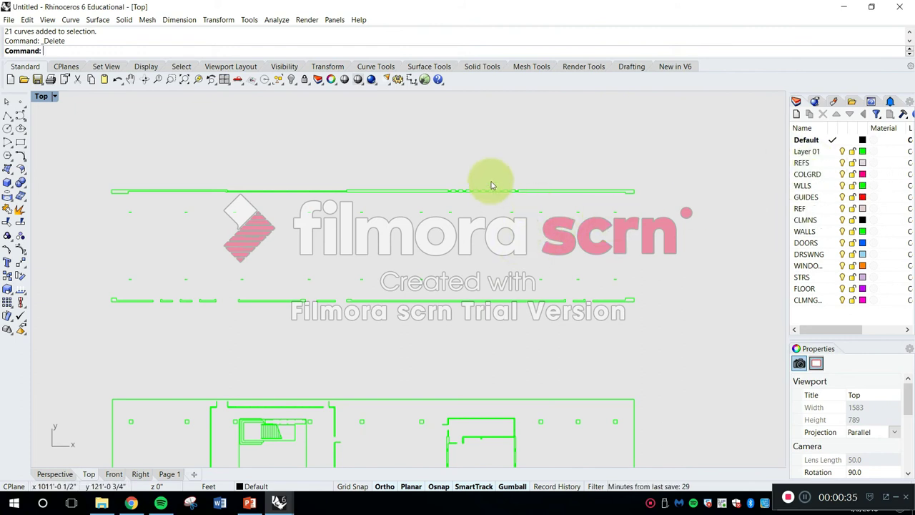
scroll(493, 190, up, 6)
scroll(464, 195, up, 2)
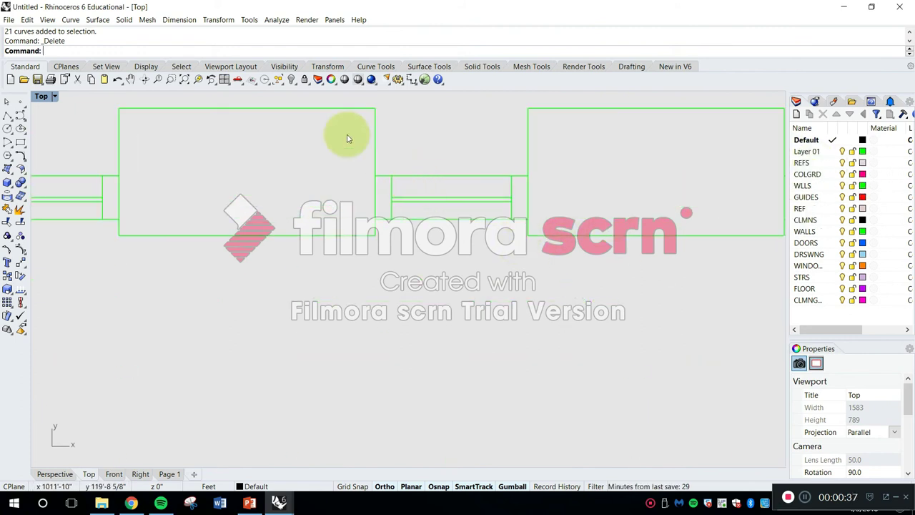
drag(347, 138, 572, 230)
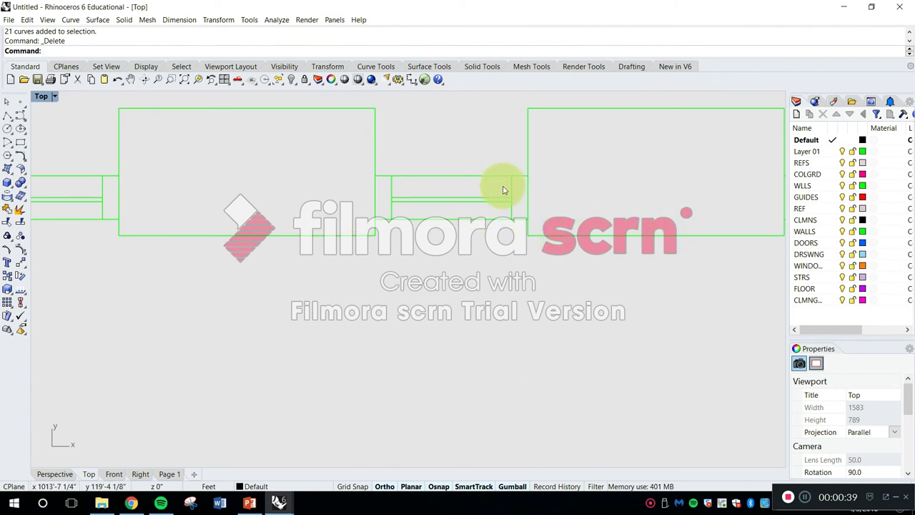
key(Escape)
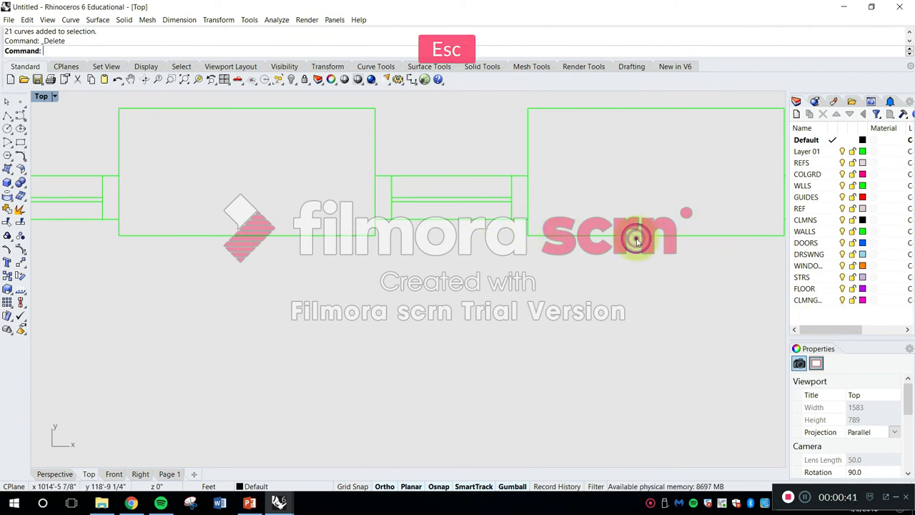
click(635, 235)
click(446, 188)
click(445, 177)
click(363, 164)
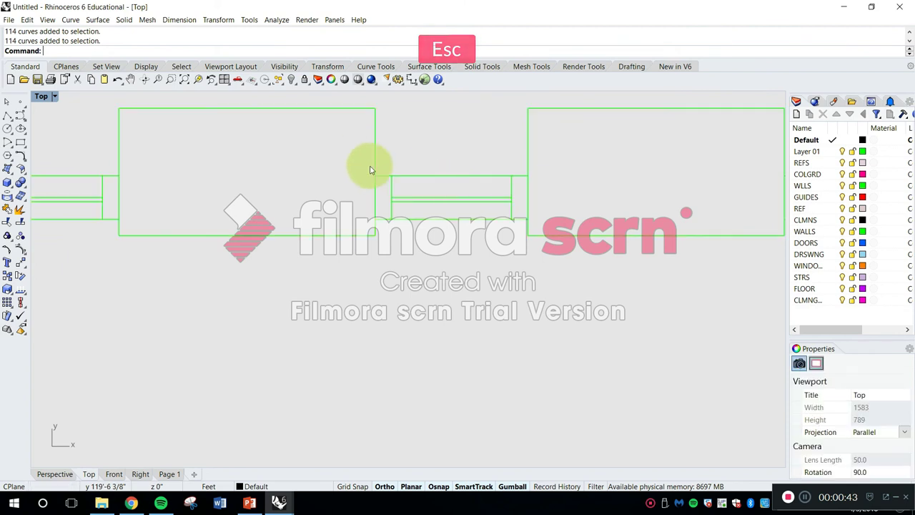
click(405, 179)
key(Escape)
scroll(464, 193, down, 6)
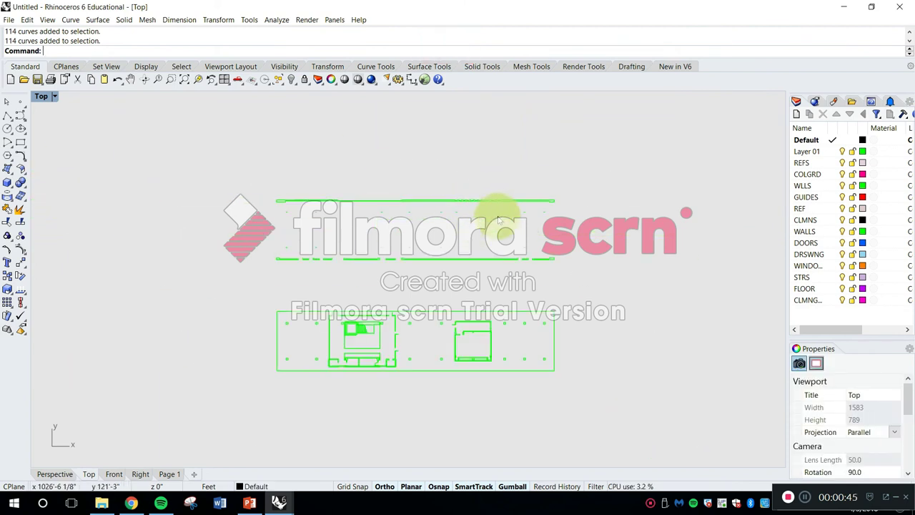
scroll(477, 252, up, 3)
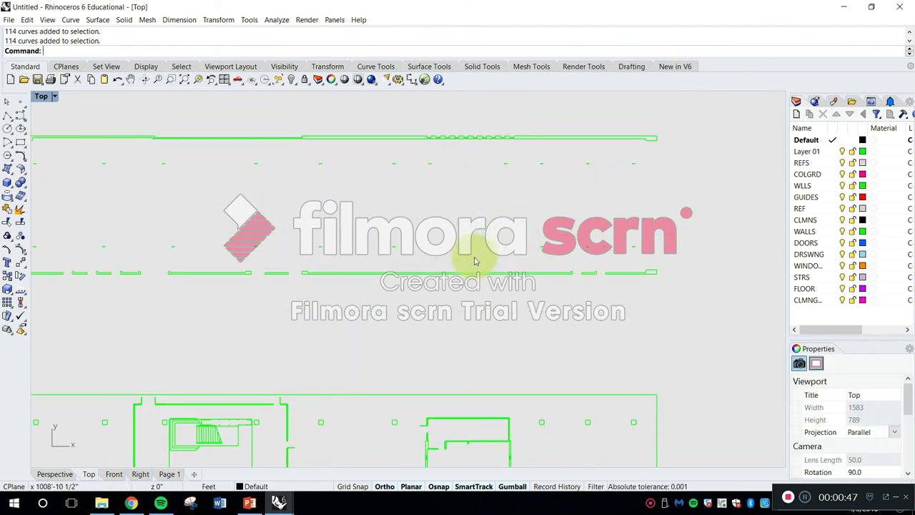
click(487, 273)
scroll(485, 273, down, 4)
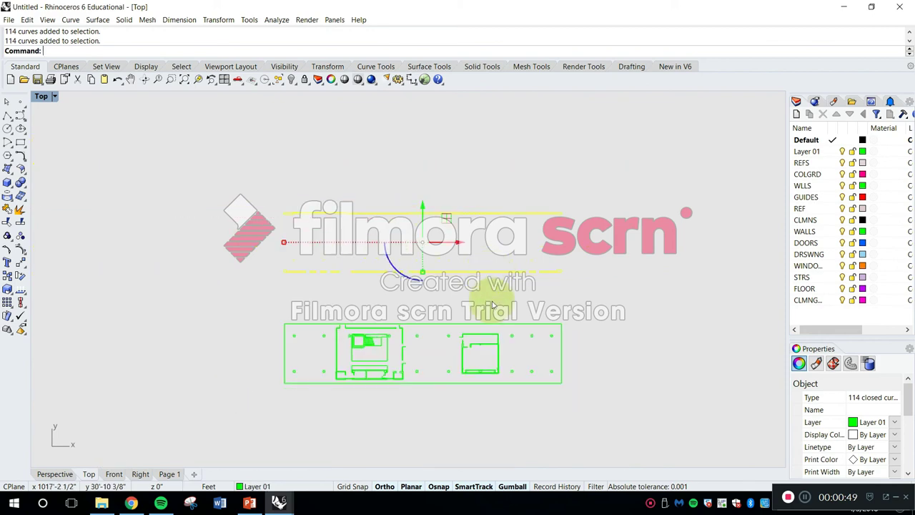
Step: Examine the lower floor plan, including the stair area, exterior walls, columns and the separate second room
right_drag(465, 380, 476, 306)
scroll(477, 307, up, 5)
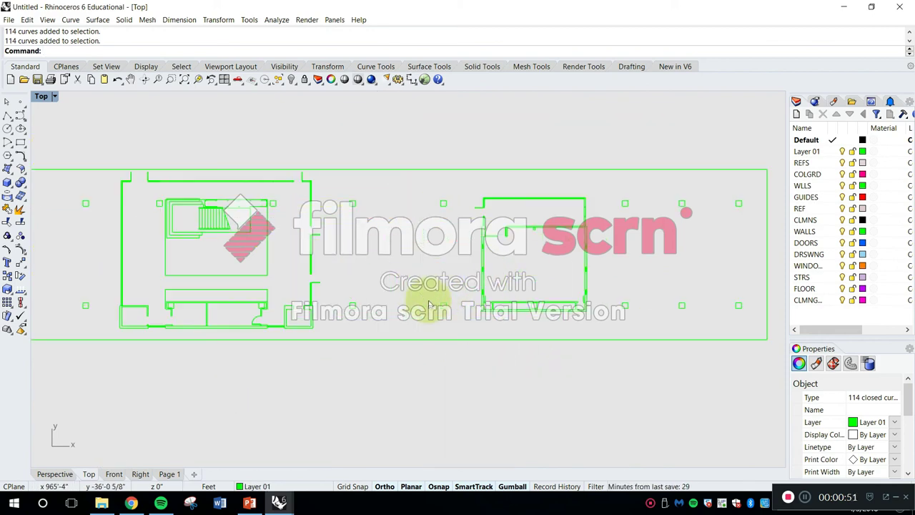
scroll(288, 215, up, 5)
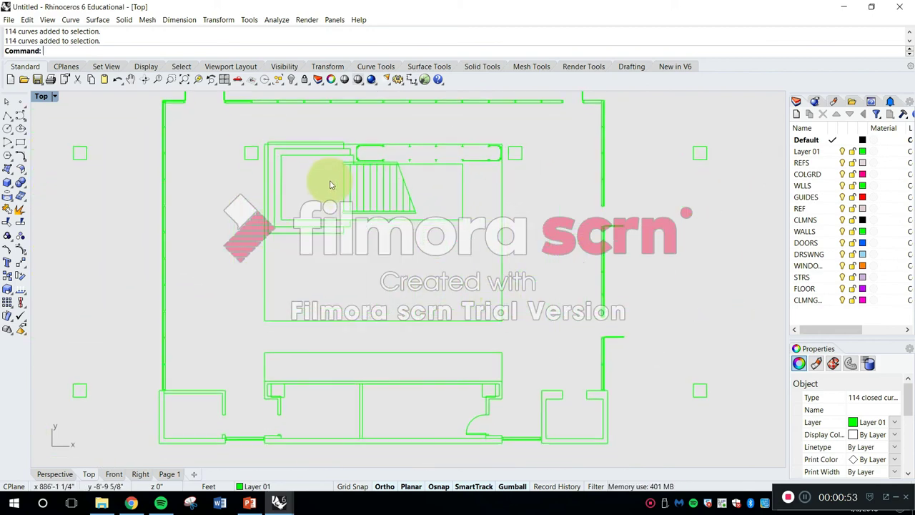
scroll(412, 205, down, 3)
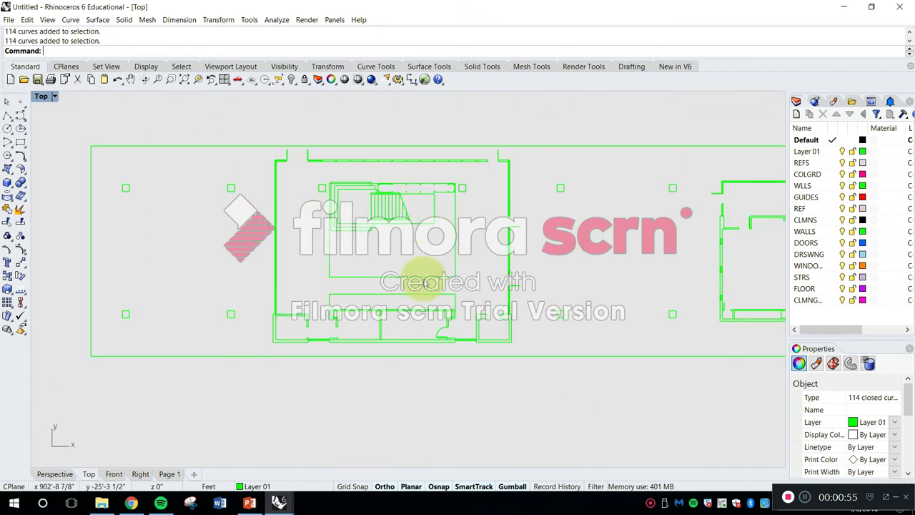
scroll(366, 294, up, 4)
scroll(367, 294, down, 2)
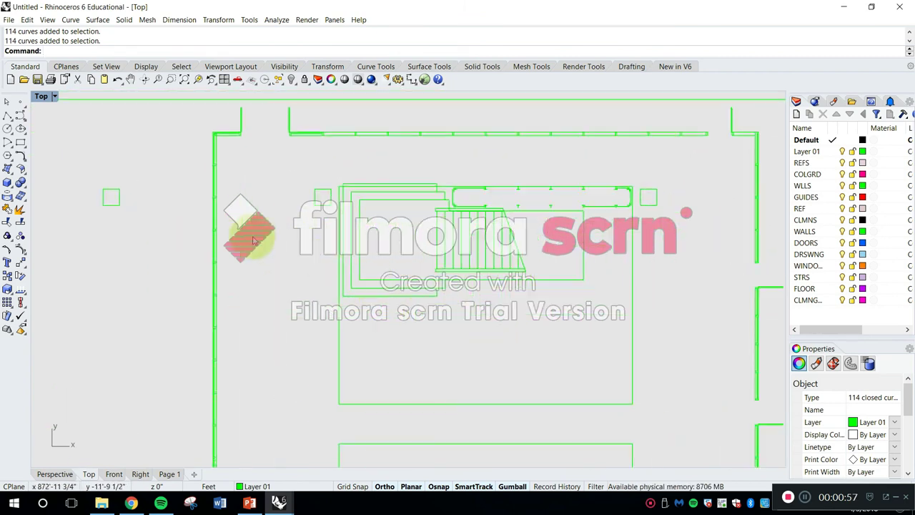
scroll(157, 160, up, 3)
scroll(480, 239, up, 3)
scroll(481, 239, up, 4)
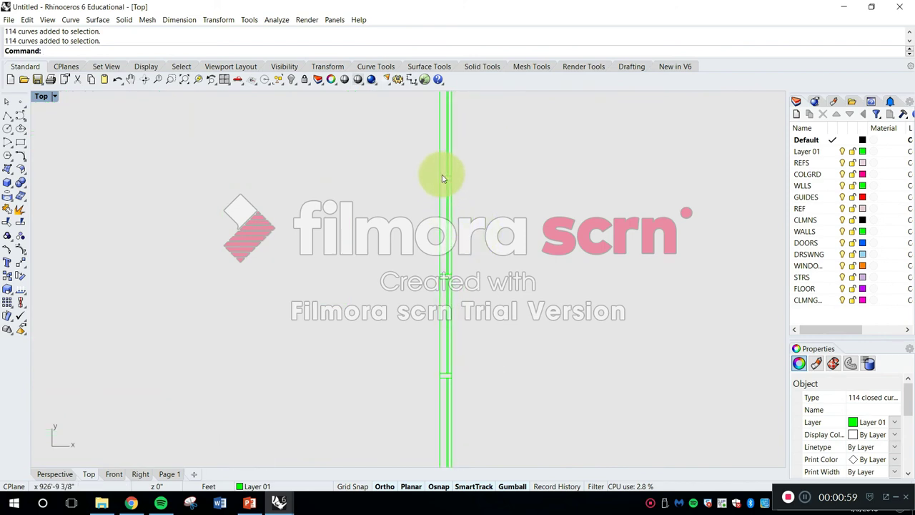
scroll(457, 193, down, 2)
scroll(470, 187, down, 3)
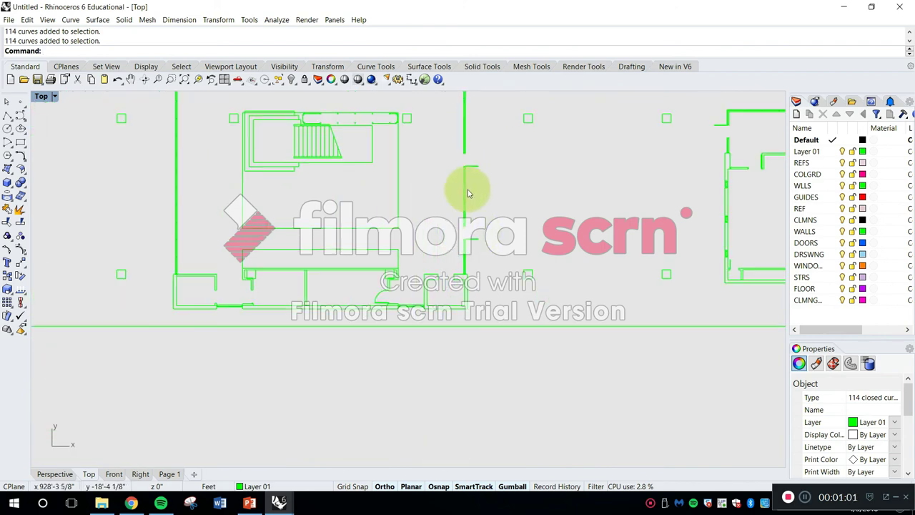
scroll(490, 204, up, 3)
right_drag(468, 209, 430, 269)
scroll(430, 268, down, 4)
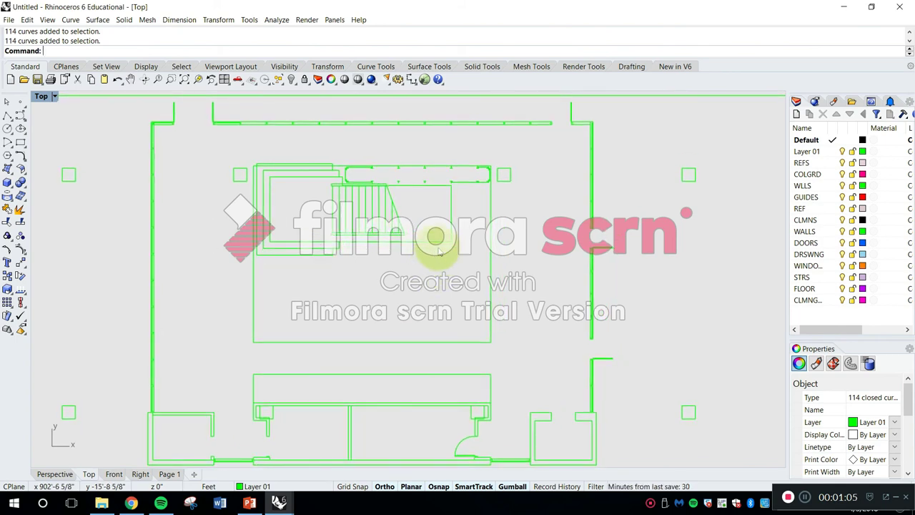
scroll(460, 266, up, 4)
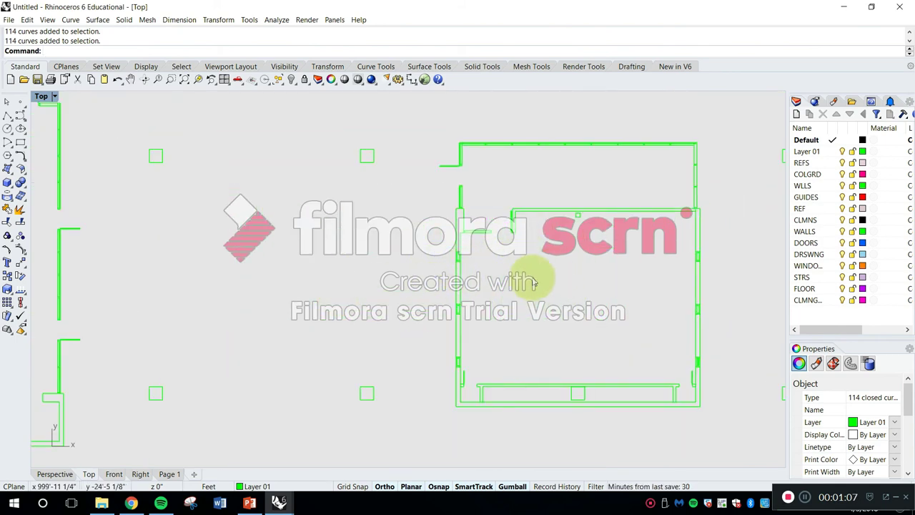
scroll(485, 208, down, 4)
scroll(576, 327, up, 6)
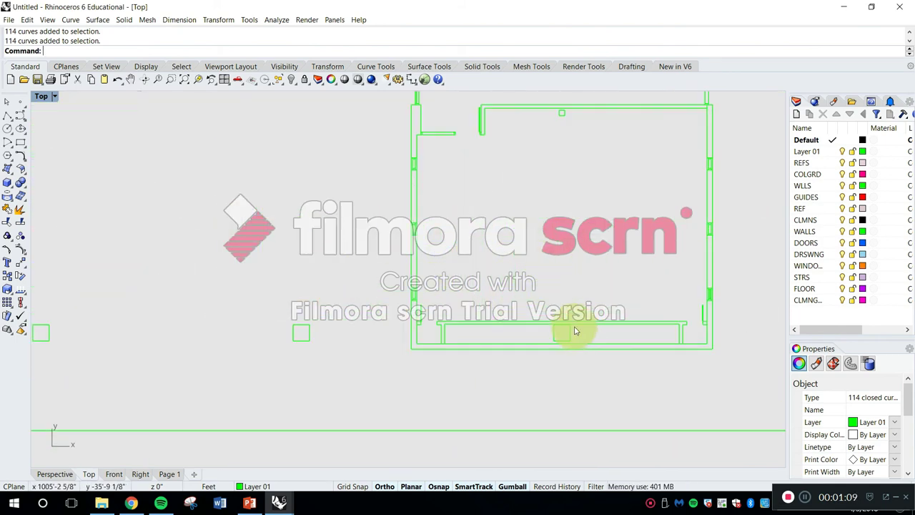
scroll(576, 315, down, 5)
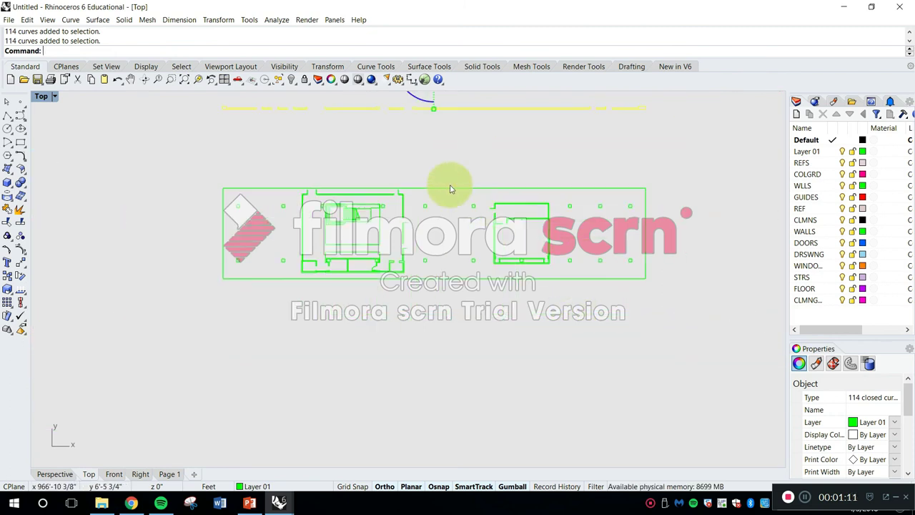
Step: Clear the selection and examine the columns and long walls of the upper plan
scroll(457, 215, up, 4)
click(484, 252)
scroll(450, 265, up, 5)
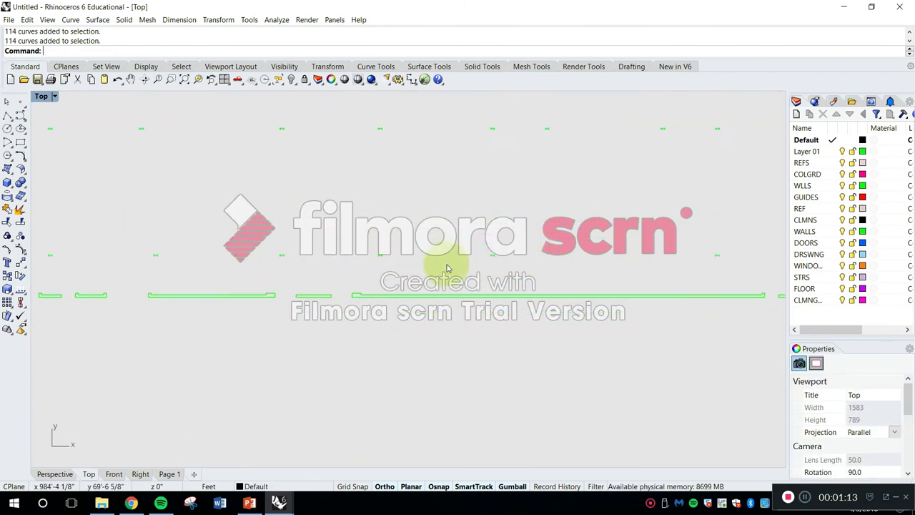
scroll(586, 162, up, 1)
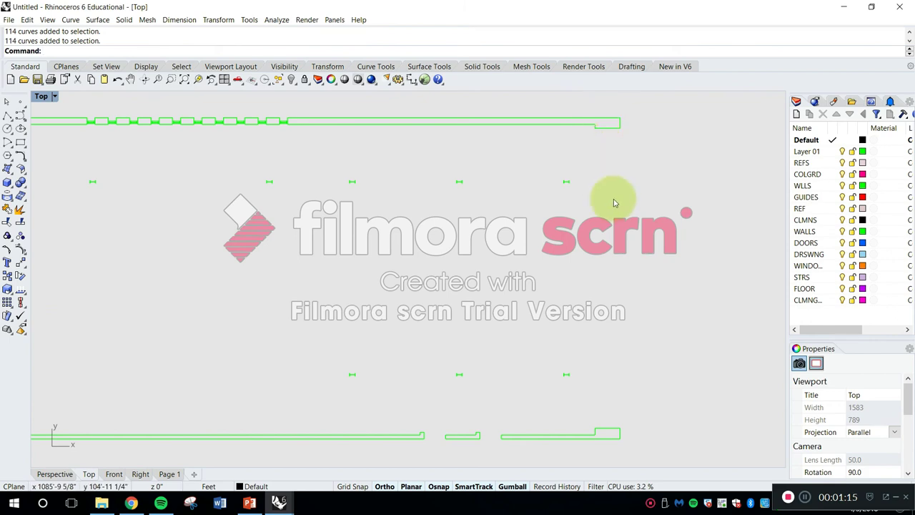
scroll(614, 204, down, 3)
right_drag(230, 237, 205, 441)
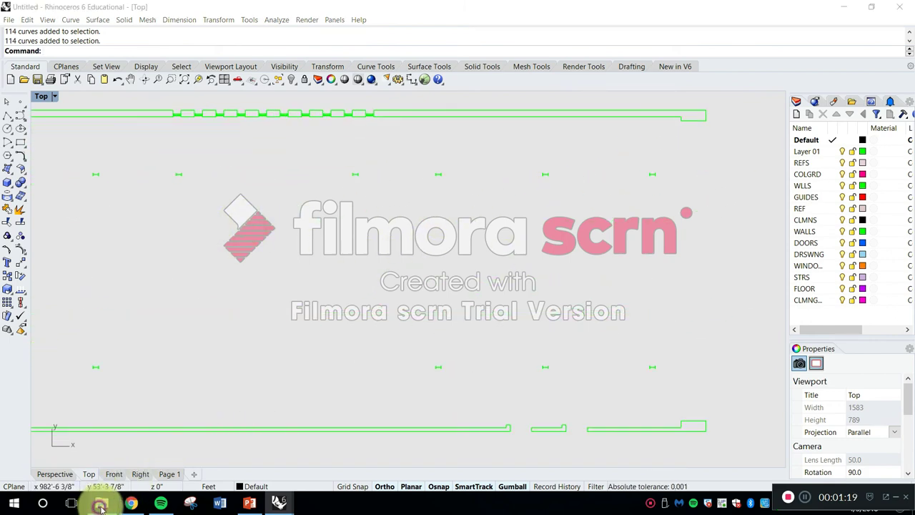
Step: Switch to File Explorer, open the EPCC Arch Building Photos folder and view the photo IMG_1219
click(100, 505)
click(511, 255)
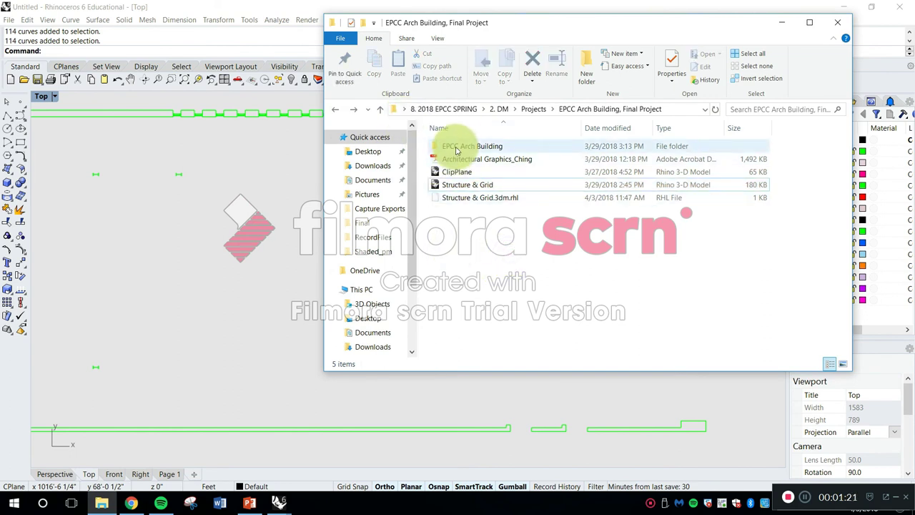
double_click(456, 147)
double_click(466, 161)
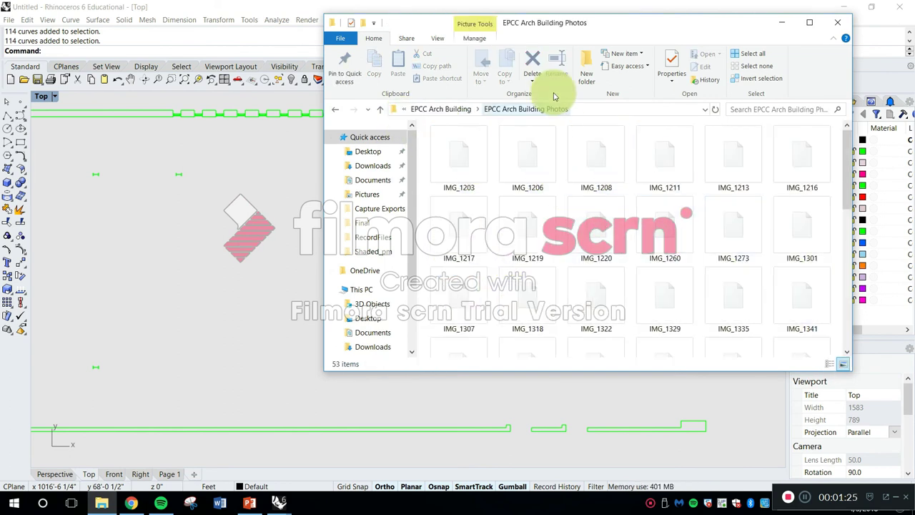
click(445, 39)
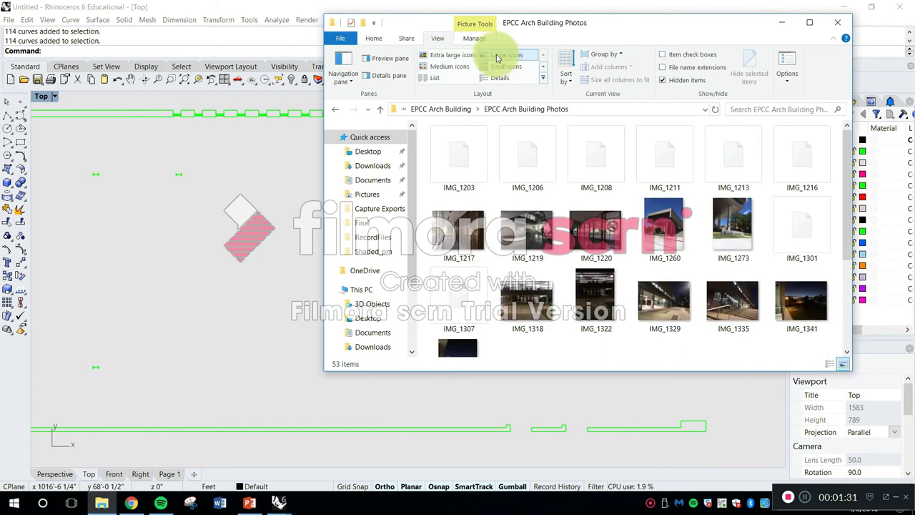
click(524, 228)
double_click(523, 227)
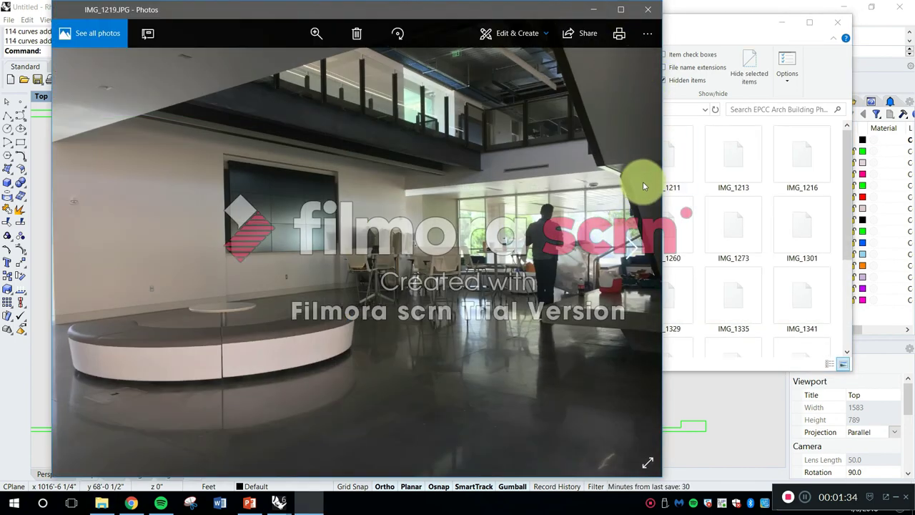
Step: Browse forward to the exterior photo IMG_1260, and minimize the photo and folder windows to return to Rhinoceros
click(633, 246)
click(633, 246)
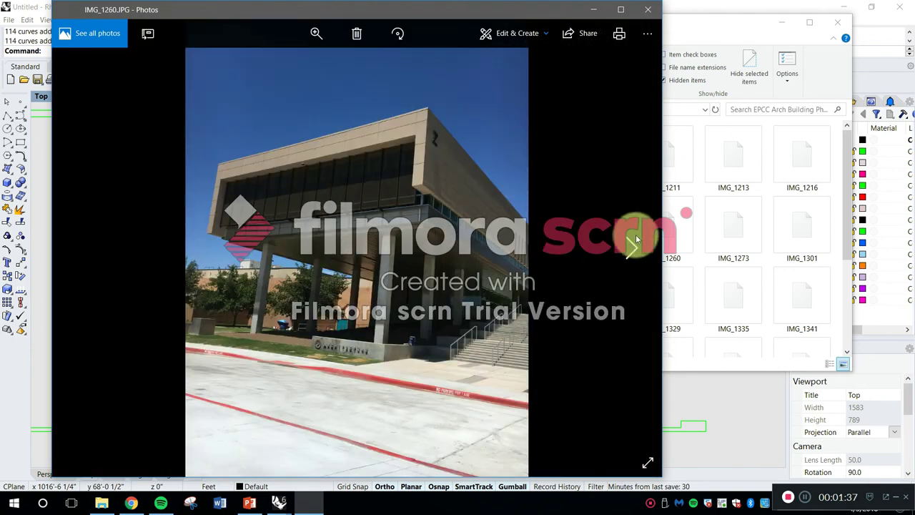
click(746, 43)
click(782, 23)
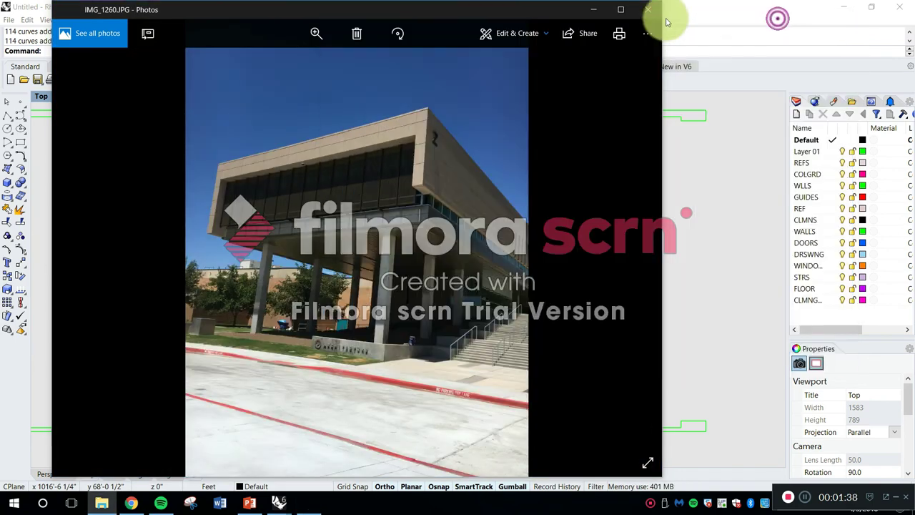
click(601, 10)
Step: Ungroup the upper and lower floor plan drawings
scroll(511, 322, up, 5)
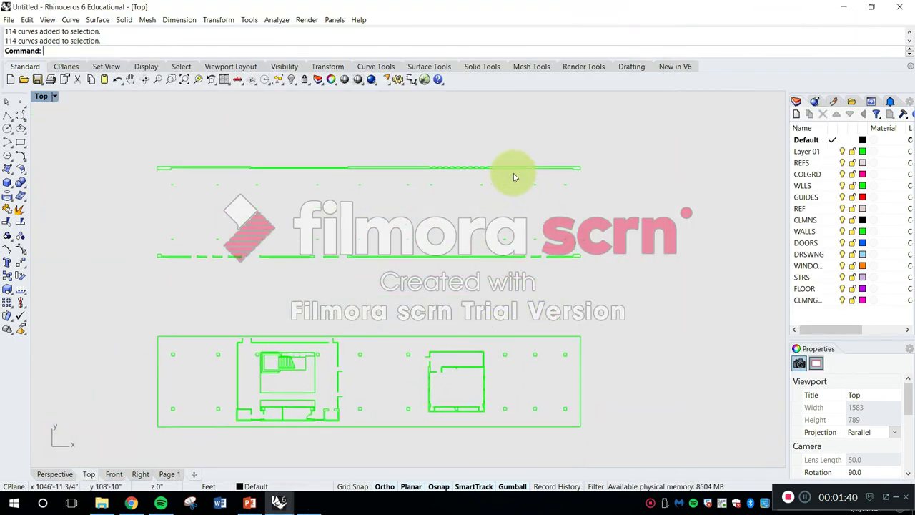
click(504, 171)
right_drag(487, 319, 516, 303)
key(Escape)
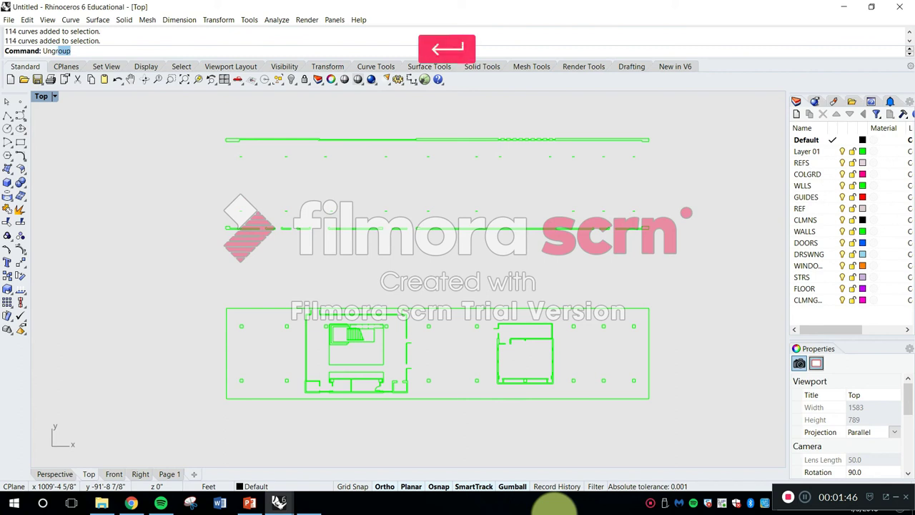
click(630, 229)
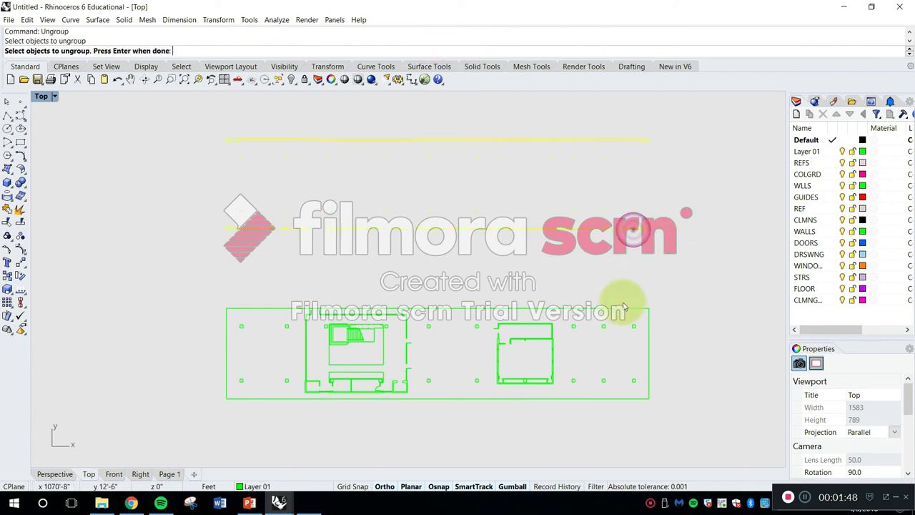
click(619, 312)
key(Return)
key(Escape)
Step: Test-select the curves of one window in the upper plan's wall to check that they are separate, and clear the selection
scroll(623, 126, up, 3)
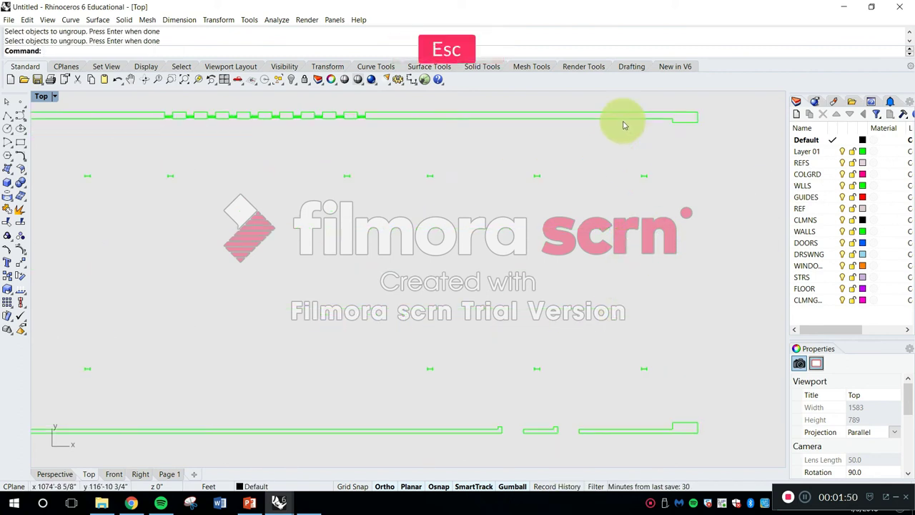
right_drag(623, 126, 633, 281)
scroll(339, 180, up, 5)
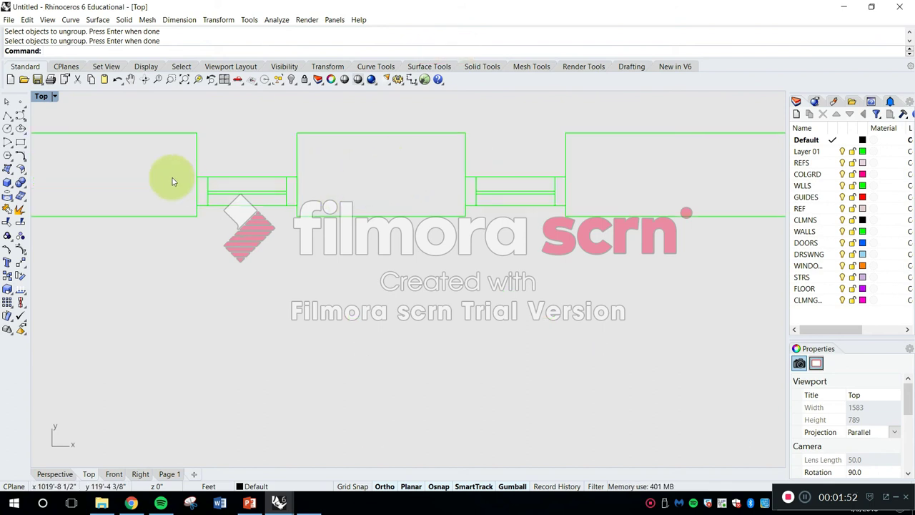
drag(167, 167, 380, 214)
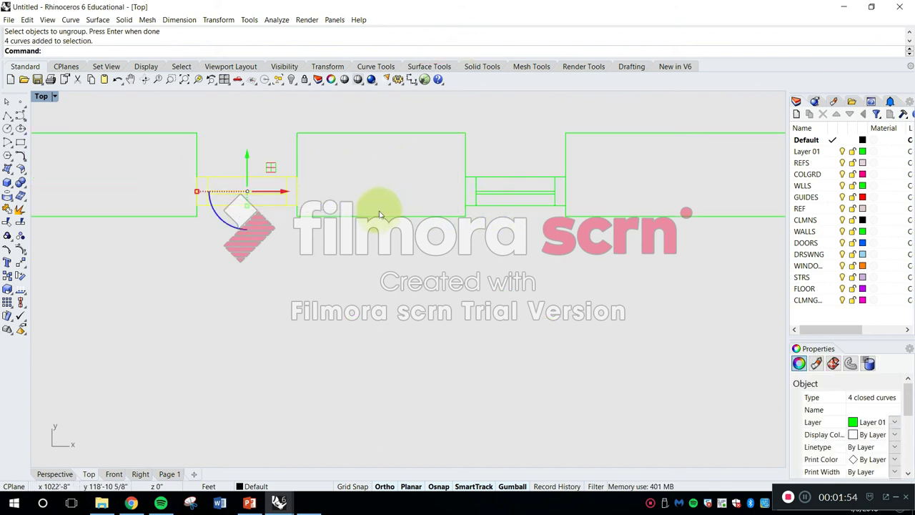
key(Escape)
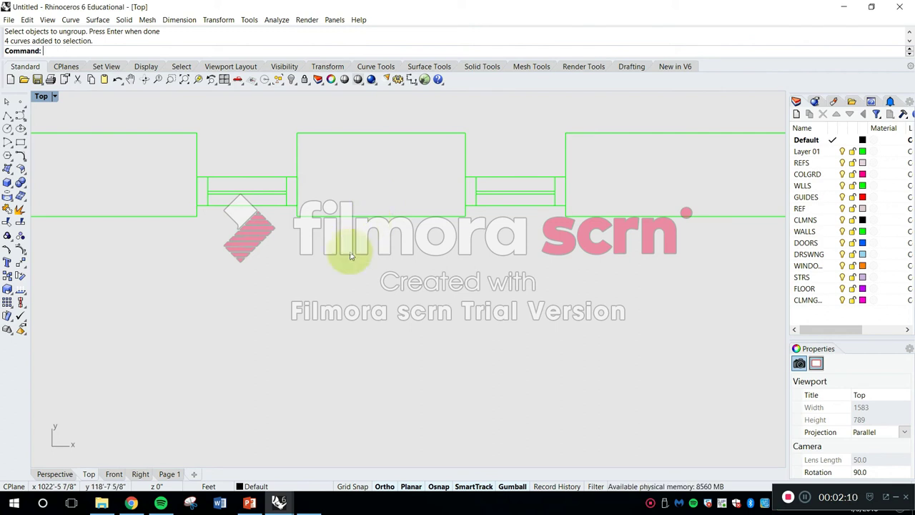
key(Escape)
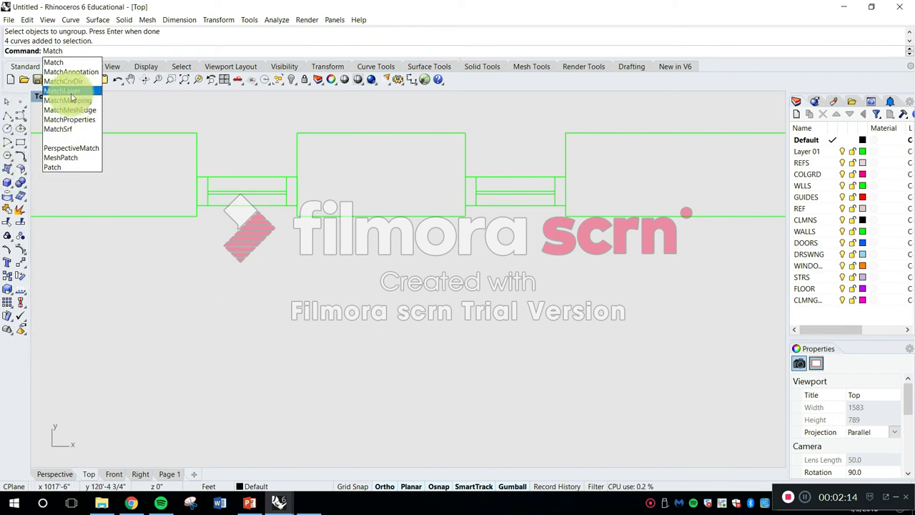
click(70, 92)
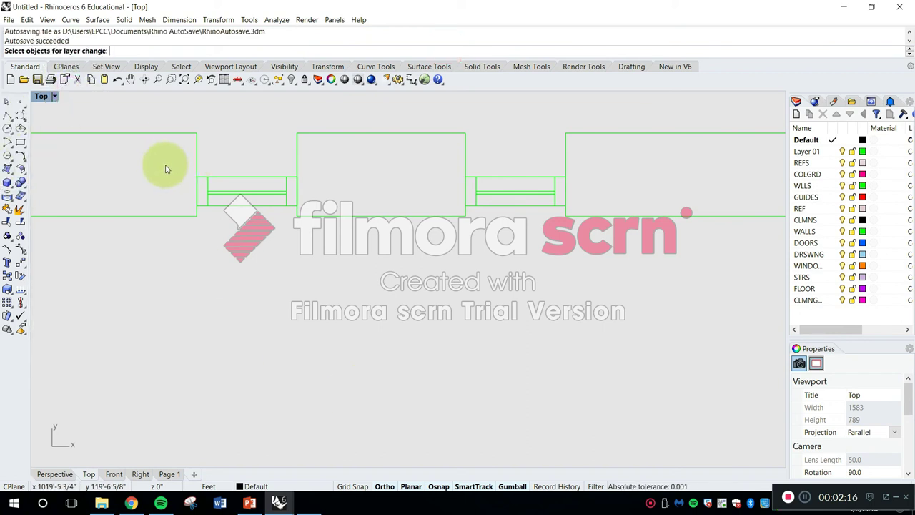
key(Escape)
Step: Assign the four curves of one small window in the upper plan's top wall to the WINDOWS layer
drag(170, 168, 400, 231)
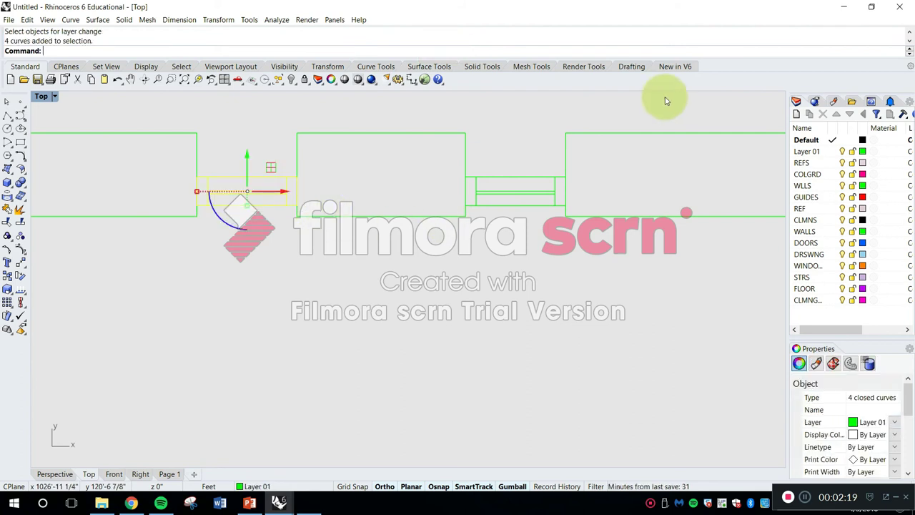
click(874, 422)
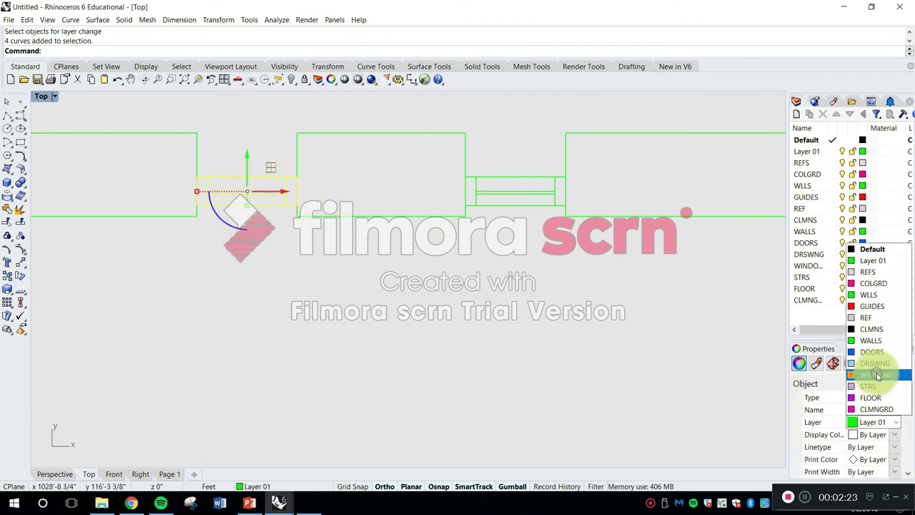
click(878, 374)
key(Escape)
key(Escape)
scroll(435, 194, down, 3)
scroll(472, 222, up, 2)
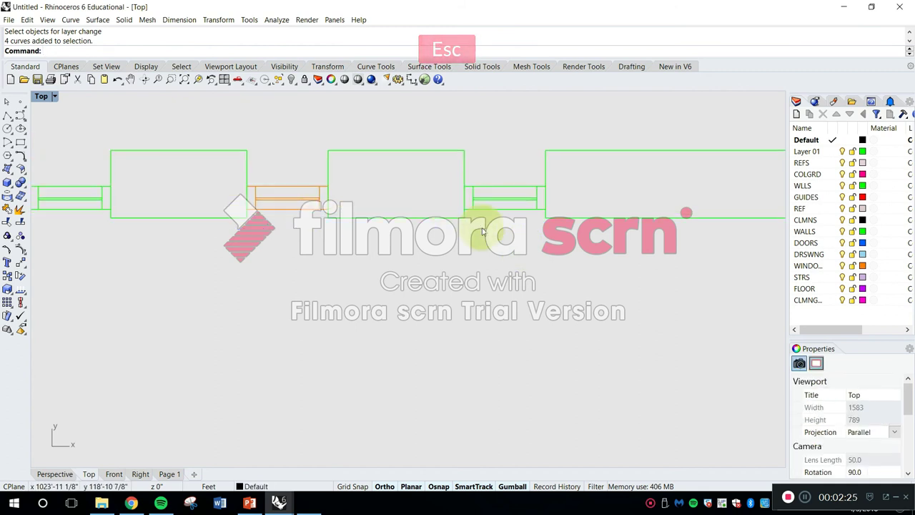
Step: Use MatchLayer to put the three windows neighbouring the orange one on that window's layer
right_drag(483, 231, 465, 200)
drag(444, 175, 556, 217)
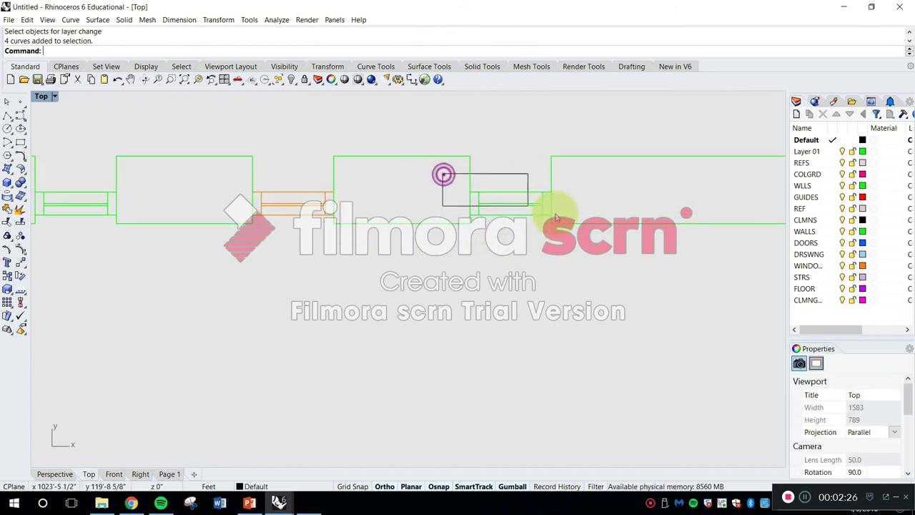
text(m)
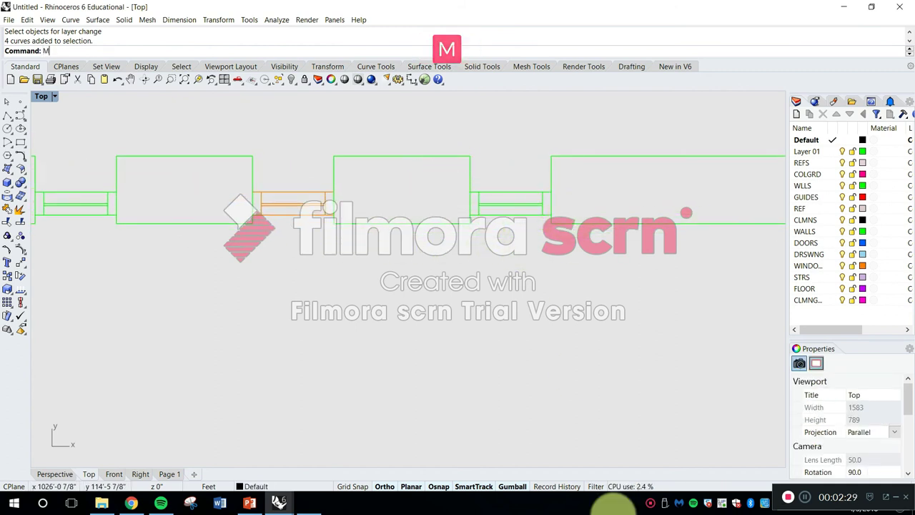
text(atchLayer)
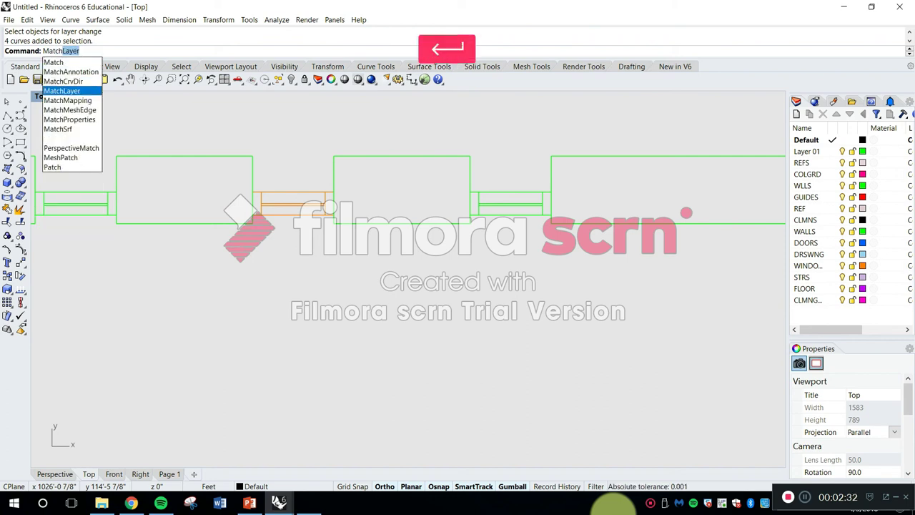
key(Return)
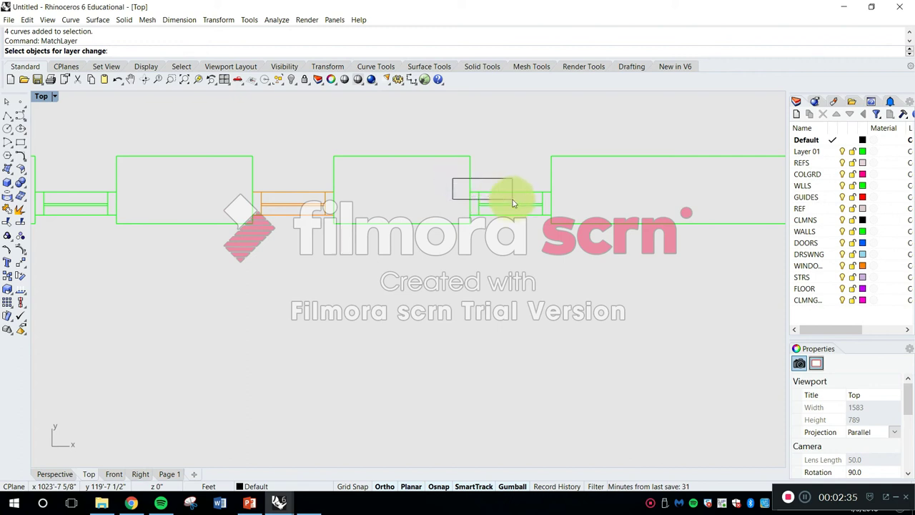
drag(593, 227, 593, 227)
right_drag(47, 197, 217, 186)
drag(180, 174, 317, 207)
right_drag(198, 196, 337, 184)
click(102, 160)
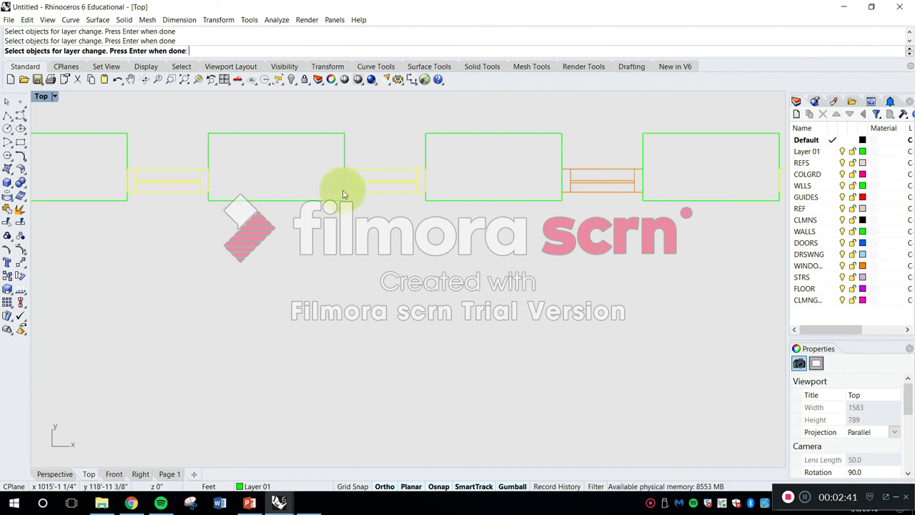
key(Return)
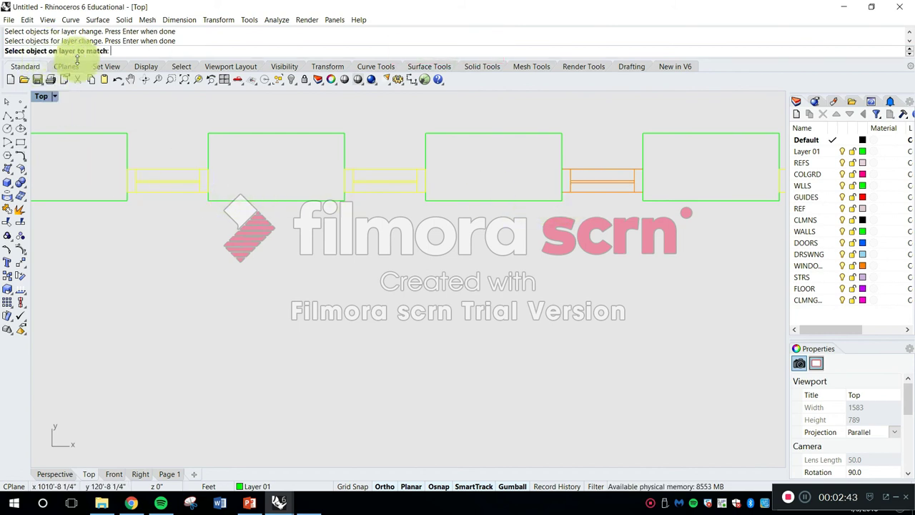
click(581, 183)
Step: Match the remaining six green windows in the same row to the orange windows' layer with MatchLayer and clear the selection
scroll(593, 193, down, 5)
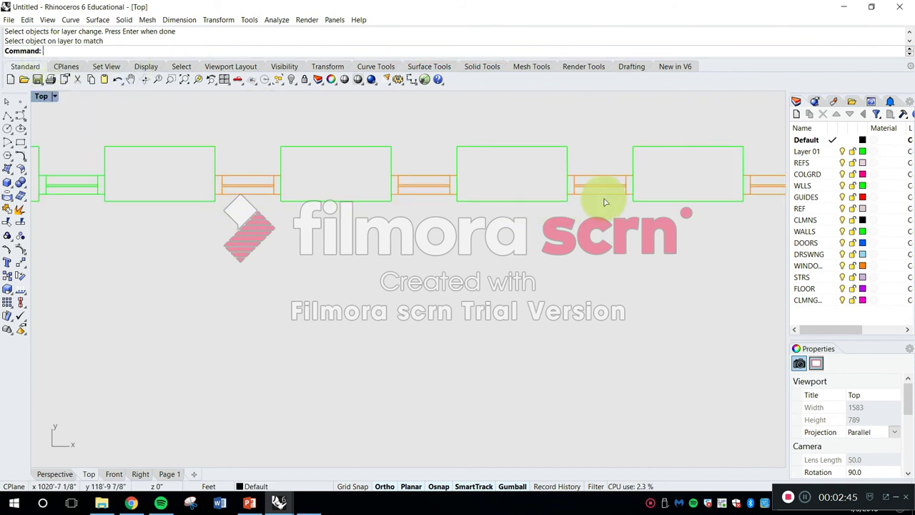
scroll(580, 226, down, 2)
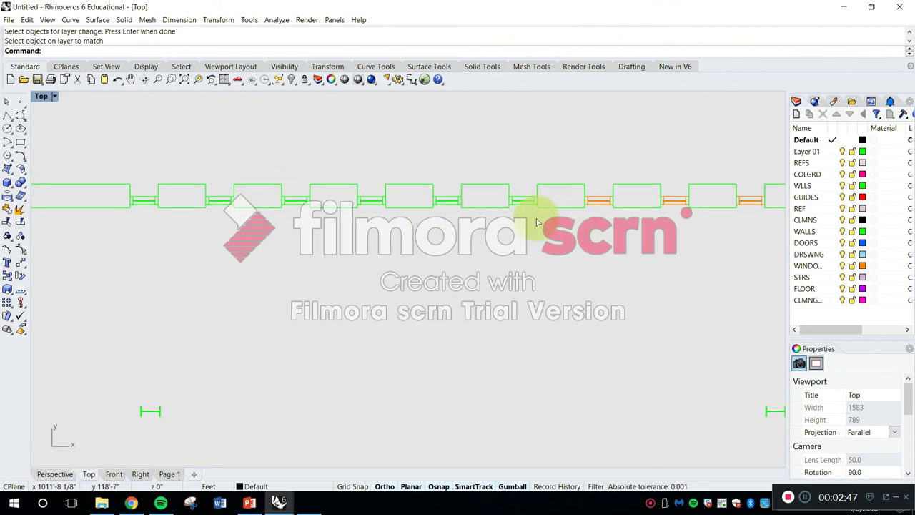
drag(117, 191, 556, 230)
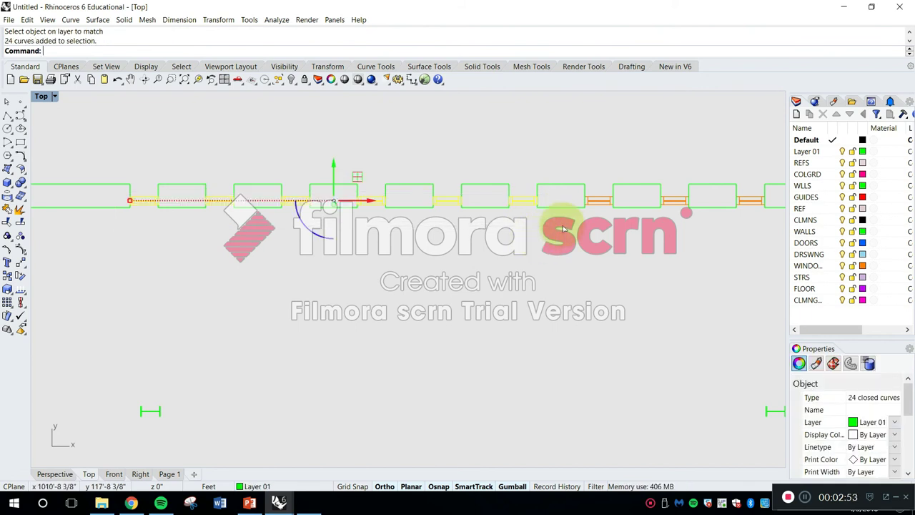
key(Return)
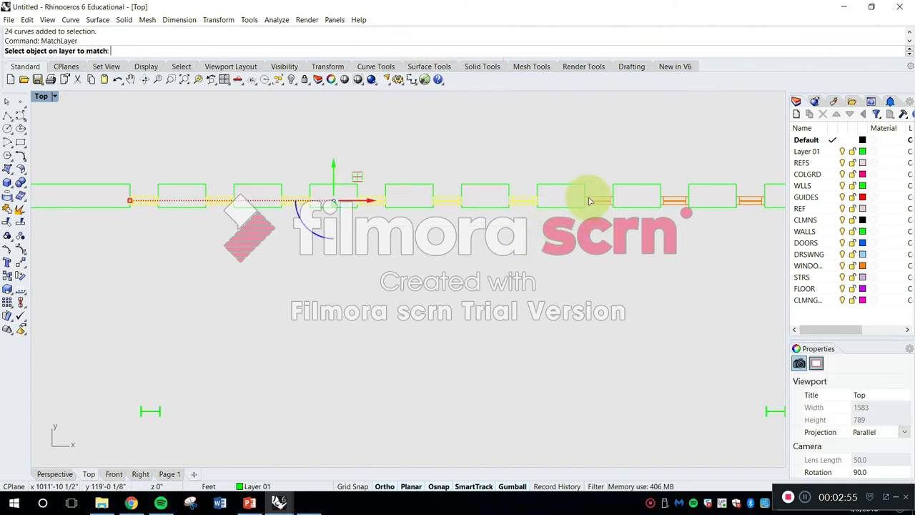
scroll(603, 197, up, 1)
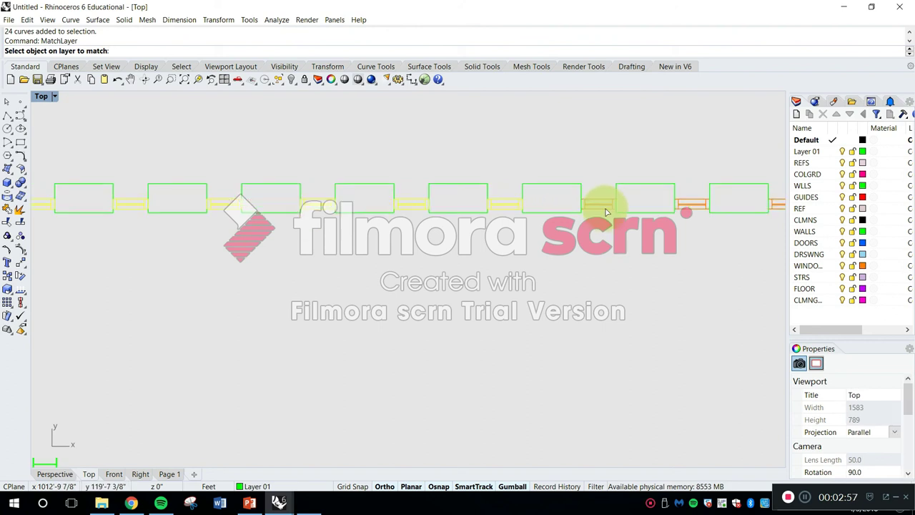
click(604, 207)
key(Return)
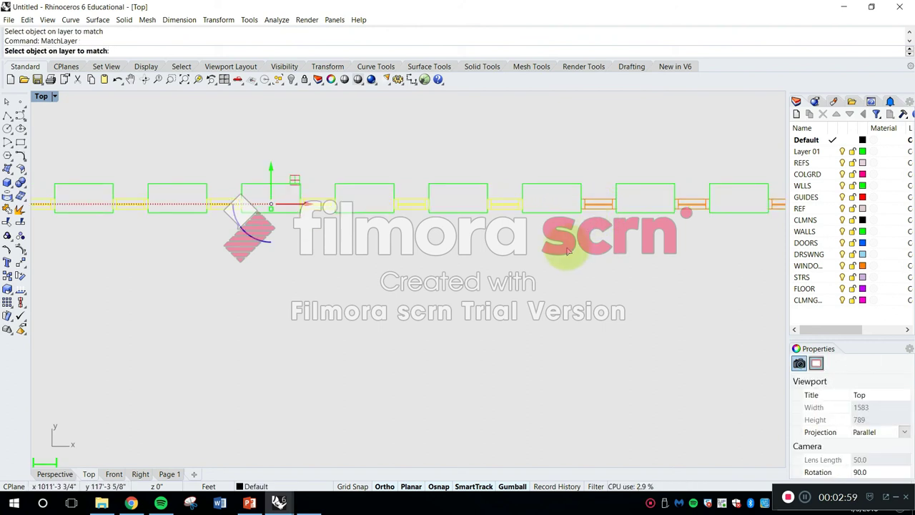
key(Escape)
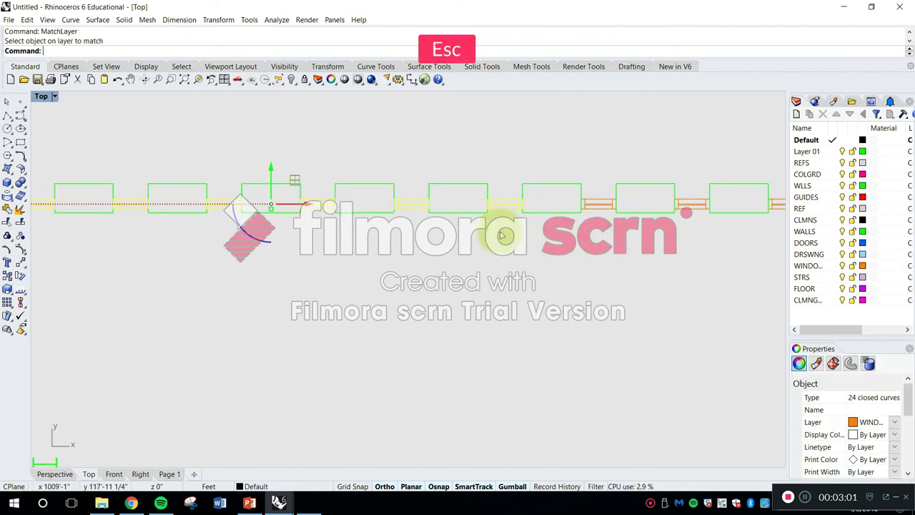
key(Escape)
Step: Assign both rows of columns inside the upper floor plan to the CLMNS layer
scroll(500, 236, down, 5)
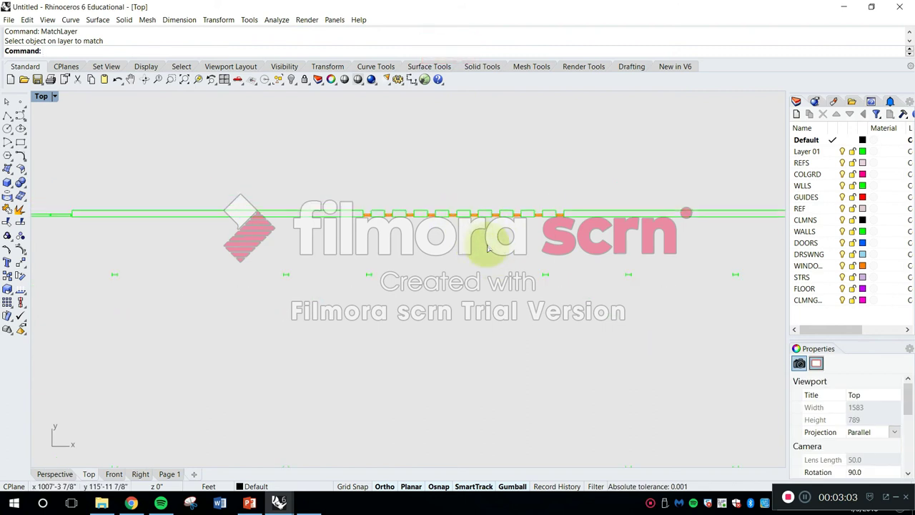
scroll(500, 258, down, 6)
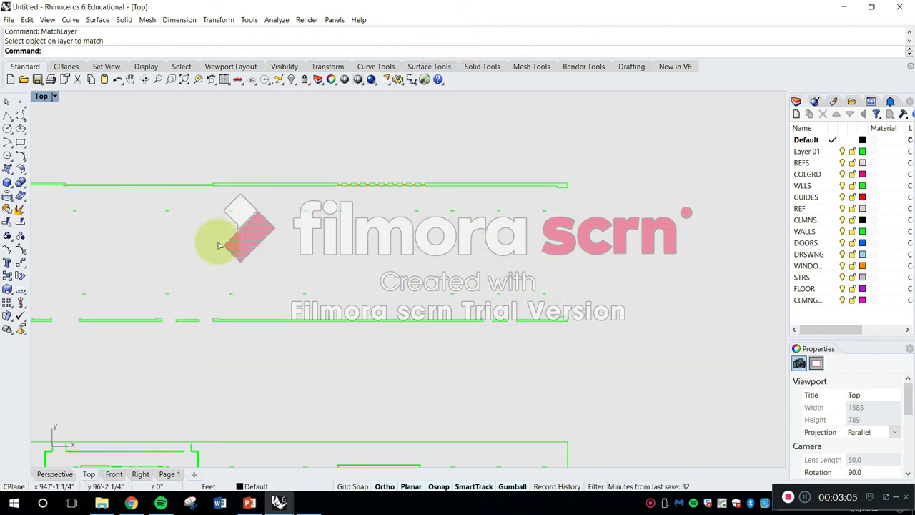
right_drag(219, 245, 376, 225)
drag(78, 181, 752, 279)
click(871, 423)
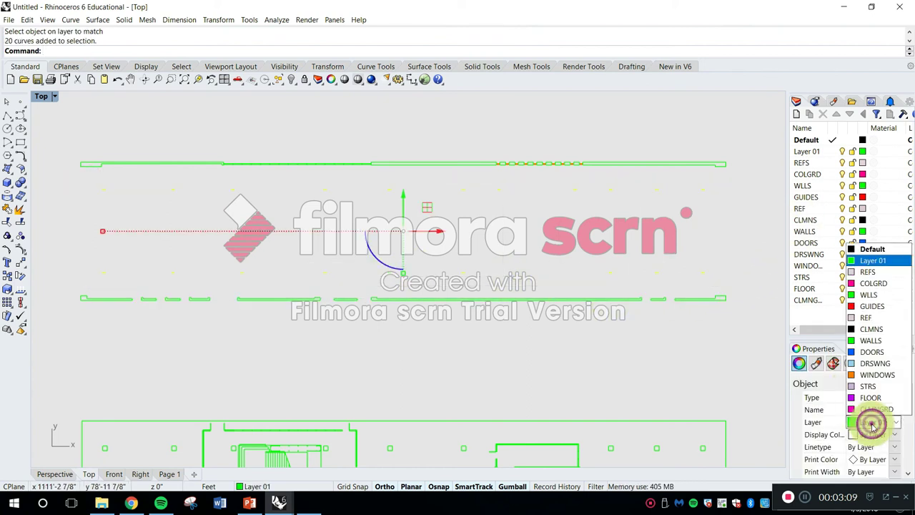
click(872, 329)
key(Escape)
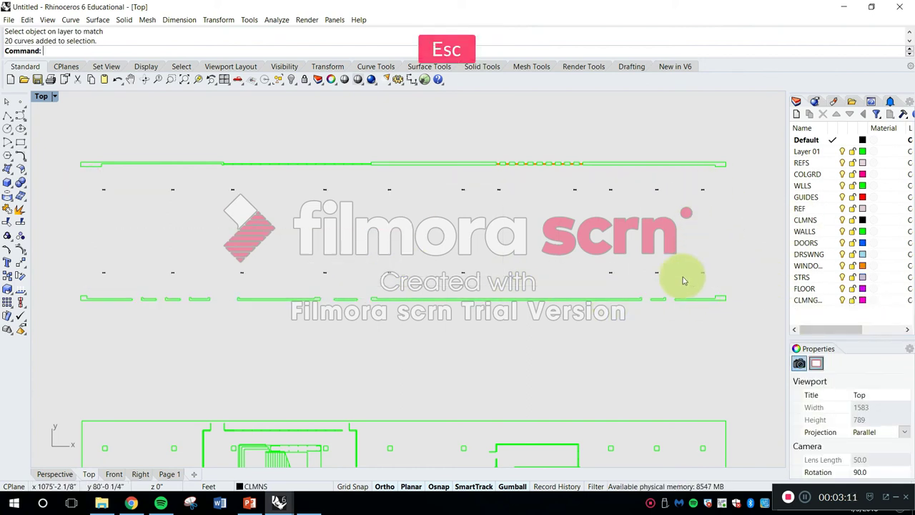
Step: Assign the free-standing square columns outside the two enclosed cores of the lower floor plan to the CLMNS layer
scroll(664, 321, down, 3)
scroll(565, 274, up, 3)
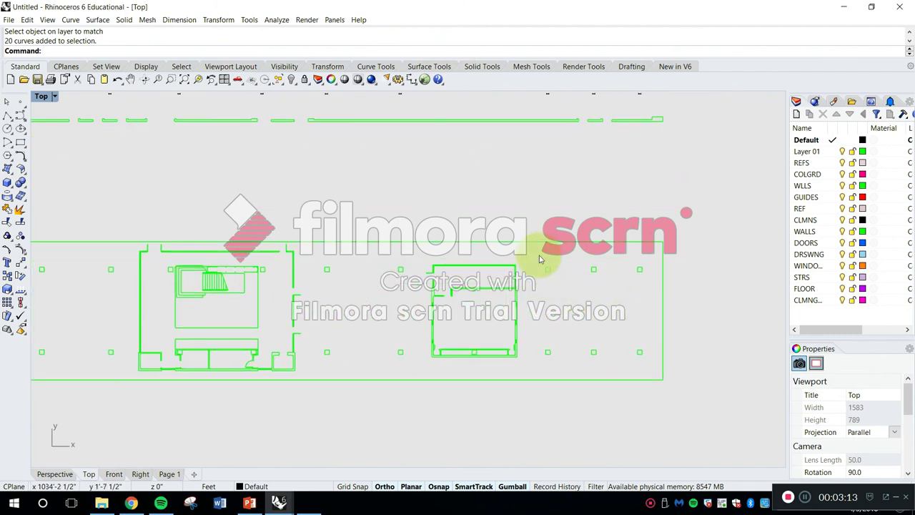
drag(540, 256, 659, 367)
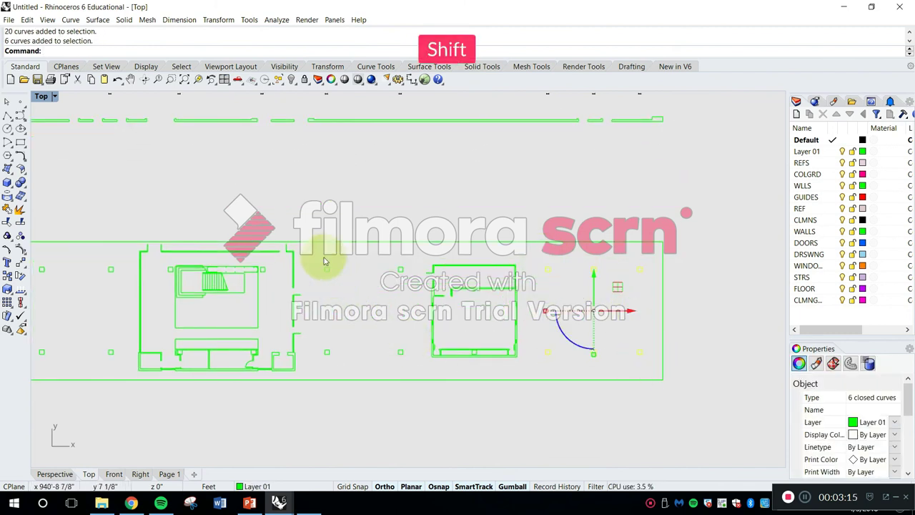
shift+drag(313, 256, 419, 364)
right_drag(364, 348, 469, 297)
shift+drag(229, 203, 349, 325)
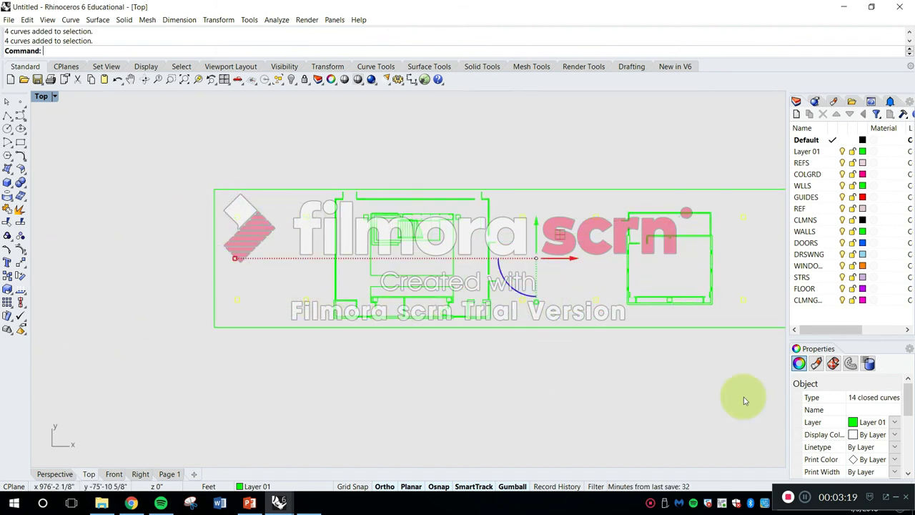
click(865, 422)
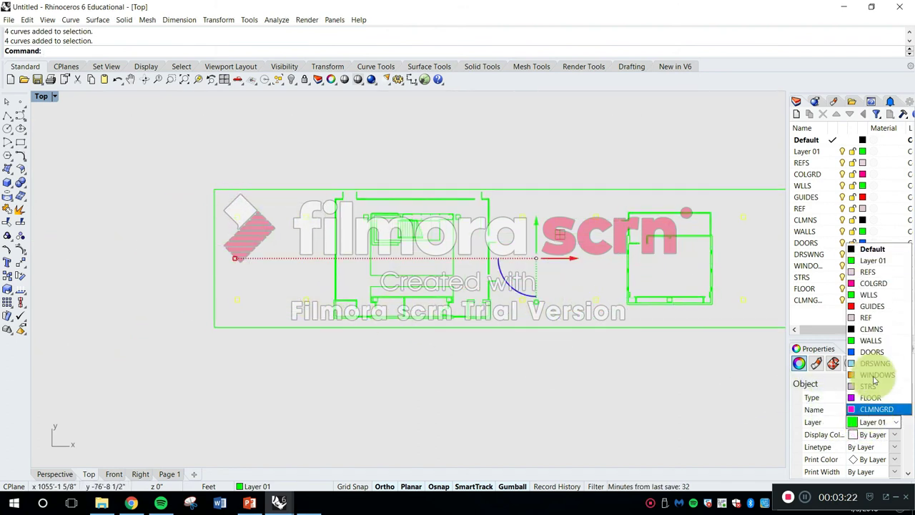
click(872, 331)
key(Escape)
Step: Assign all curves of the long continuous window strip in the upper plan's top wall to the WINDOWS layer
right_drag(615, 257, 415, 297)
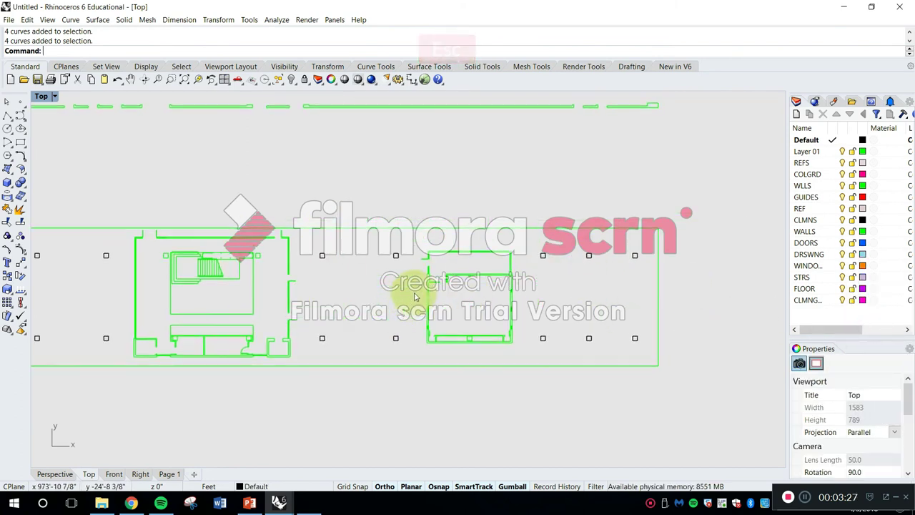
scroll(548, 126, up, 5)
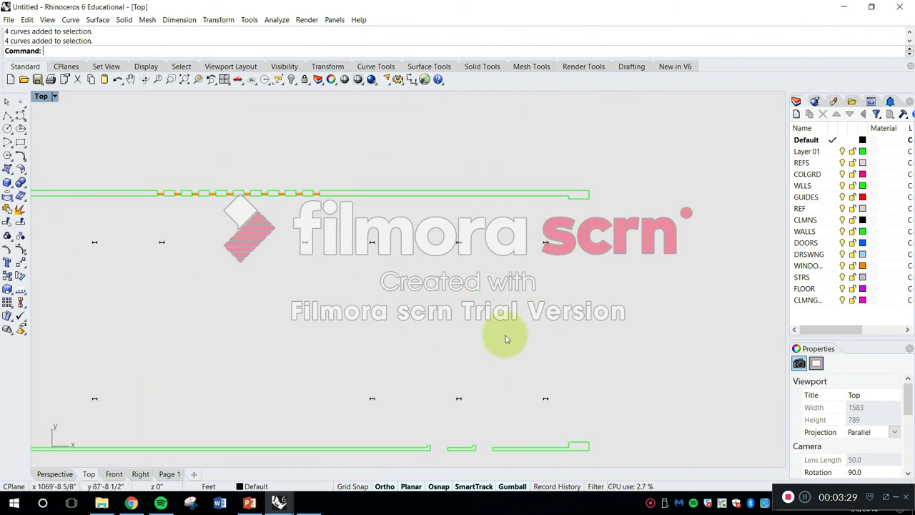
right_drag(506, 339, 507, 233)
scroll(507, 208, down, 3)
scroll(306, 143, up, 6)
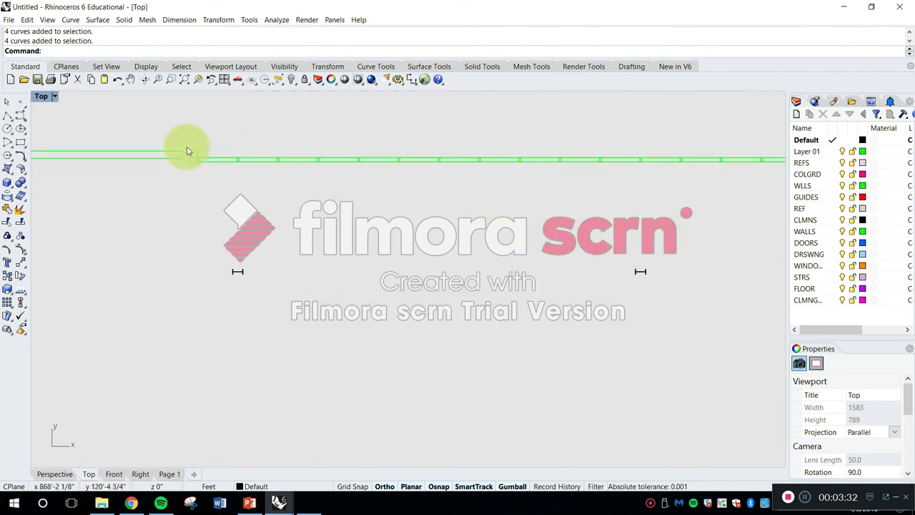
drag(189, 140, 458, 157)
scroll(458, 158, down, 3)
key(Escape)
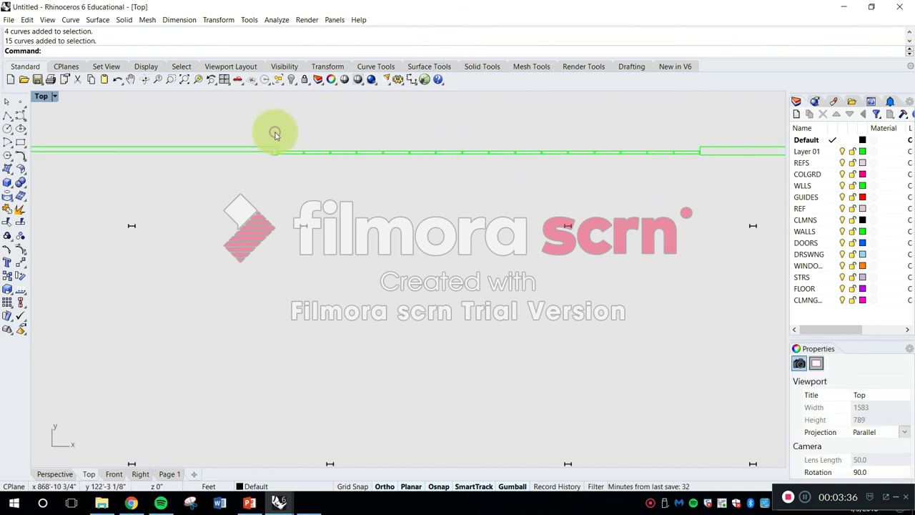
drag(275, 133, 707, 212)
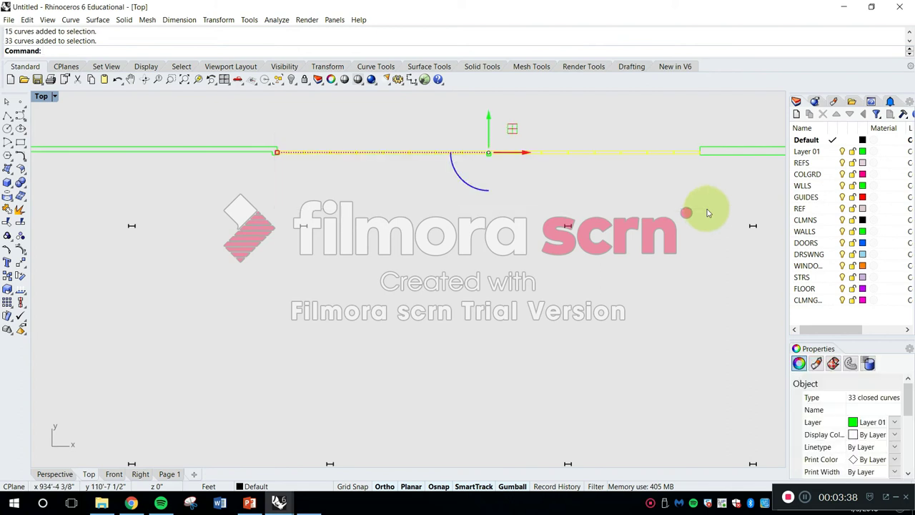
click(871, 422)
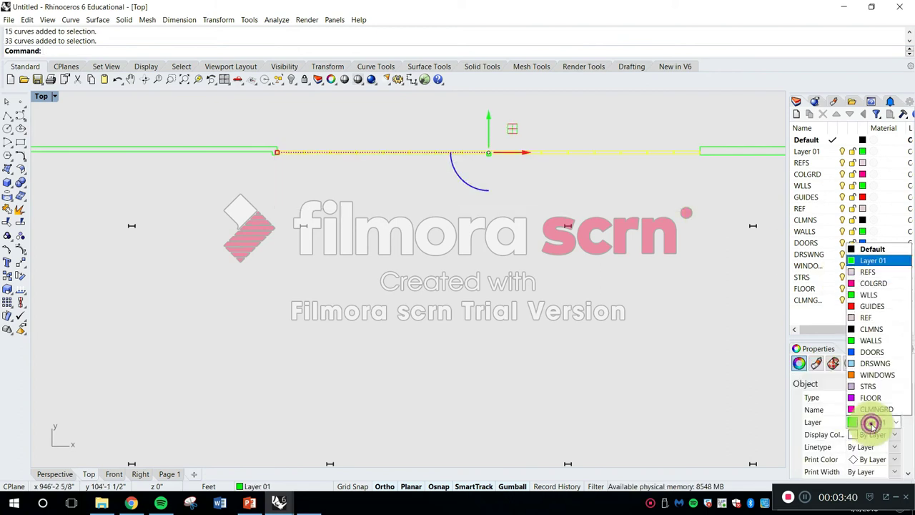
click(880, 377)
key(Escape)
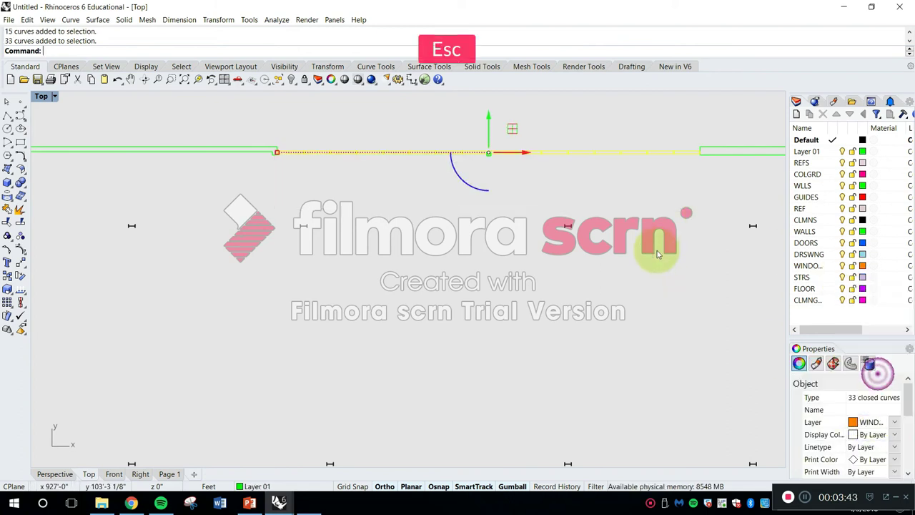
Step: Examine the small windows in the upper plan's top wall up close
scroll(476, 272, up, 3)
scroll(652, 236, down, 3)
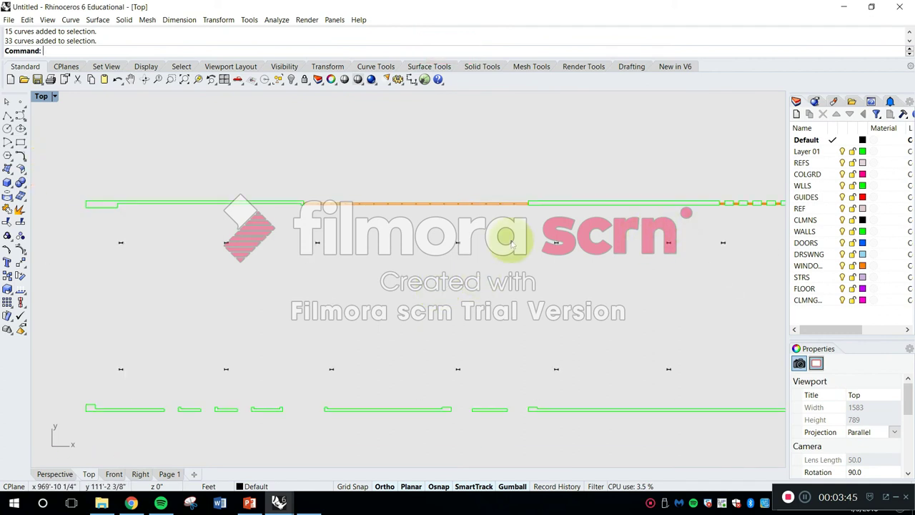
scroll(484, 183, up, 3)
scroll(317, 177, up, 3)
scroll(317, 177, up, 3)
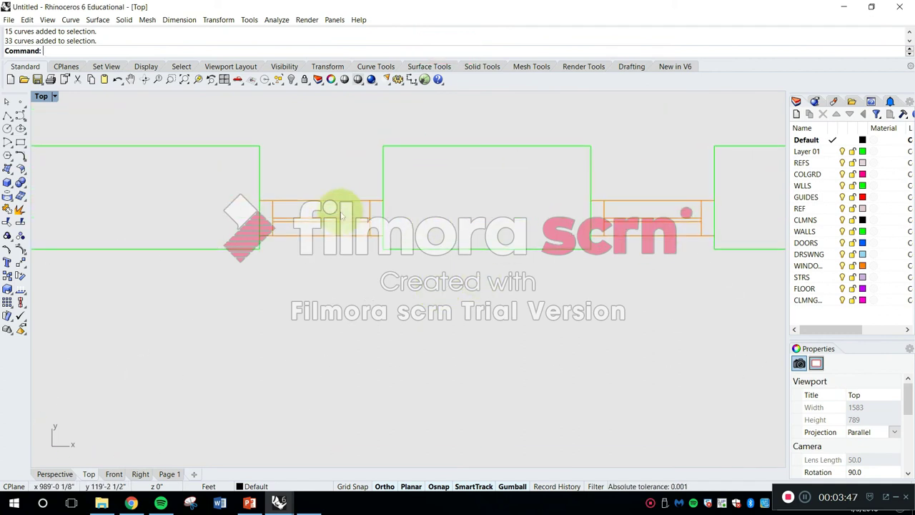
Step: Examine the individual closed curves making up one small window in the upper plan's top wall, including its jambs, frame and glass pane
scroll(318, 210, up, 2)
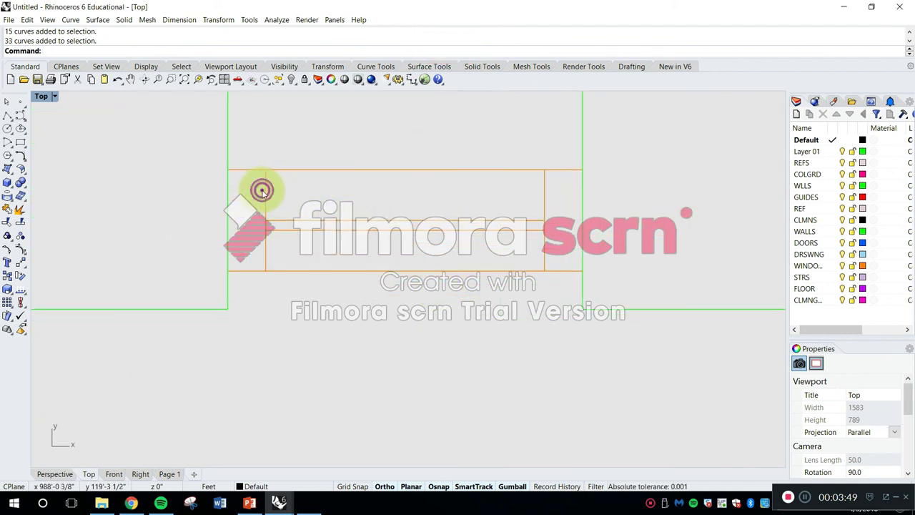
click(261, 190)
key(Escape)
drag(519, 145, 594, 290)
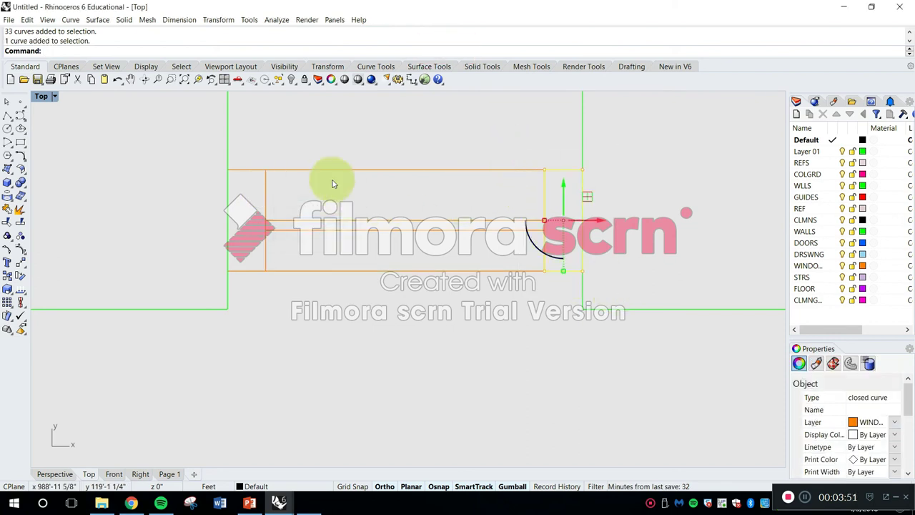
drag(205, 151, 286, 286)
drag(129, 113, 287, 267)
key(Escape)
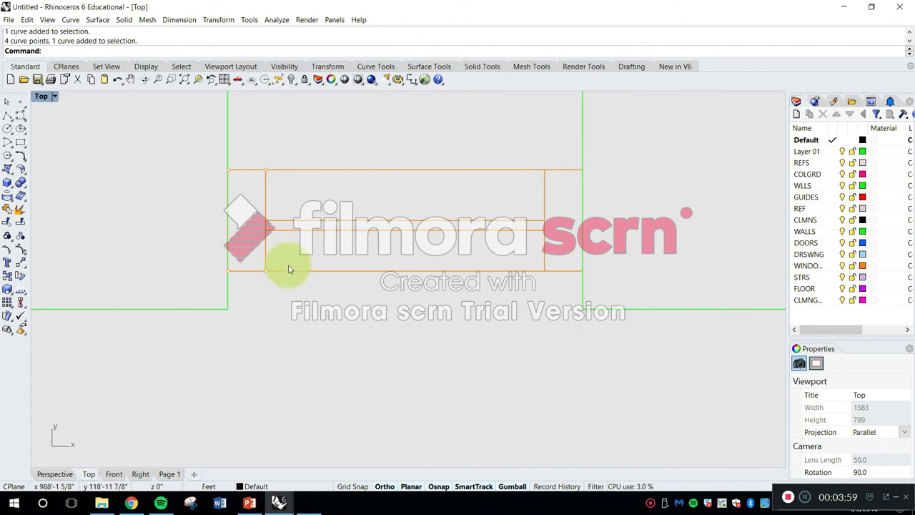
click(354, 247)
scroll(358, 241, down, 3)
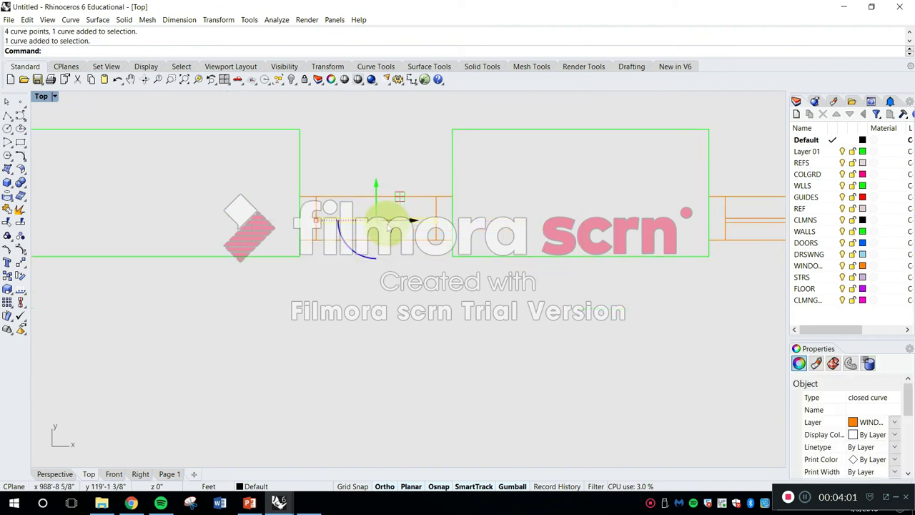
scroll(426, 237, up, 3)
key(Escape)
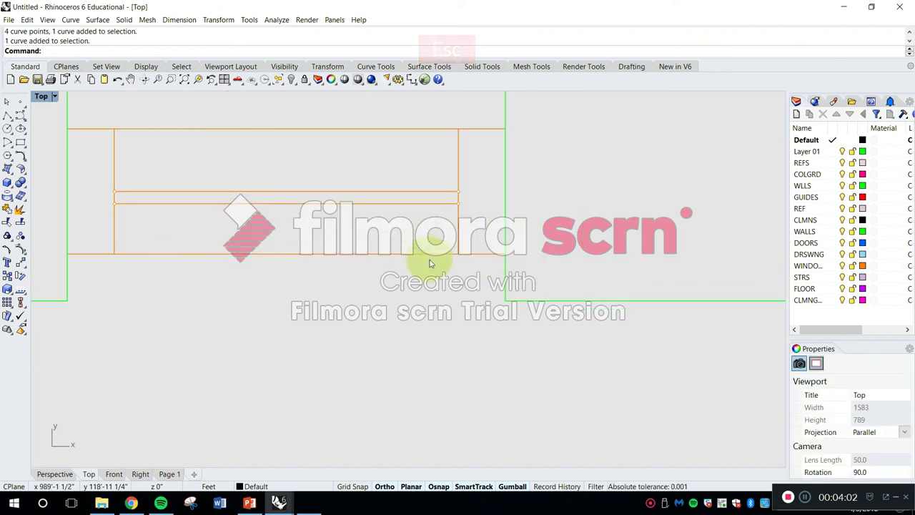
click(425, 254)
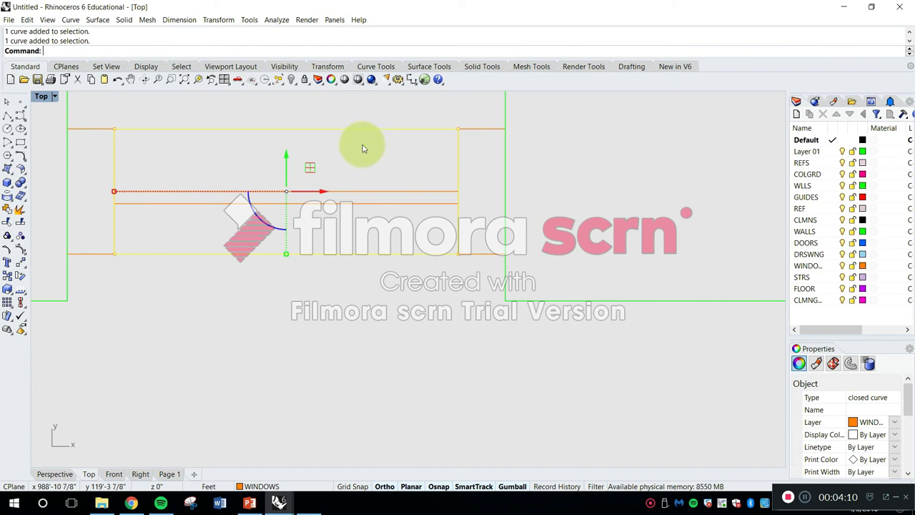
scroll(367, 121, down, 10)
key(Escape)
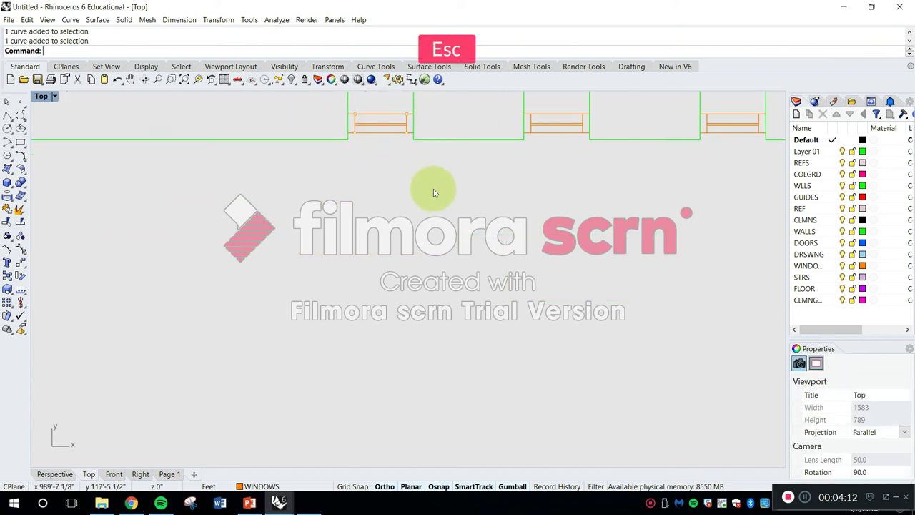
scroll(465, 233, down, 3)
key(Escape)
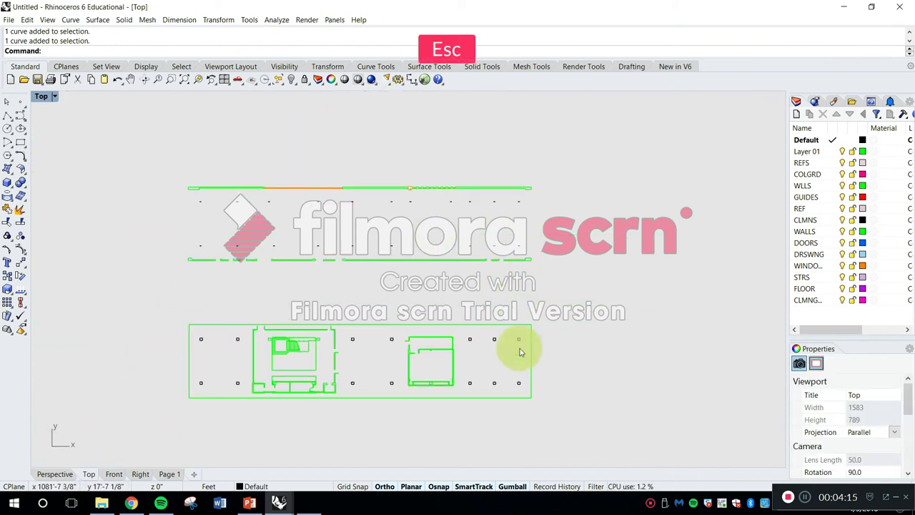
text(l)
key(Return)
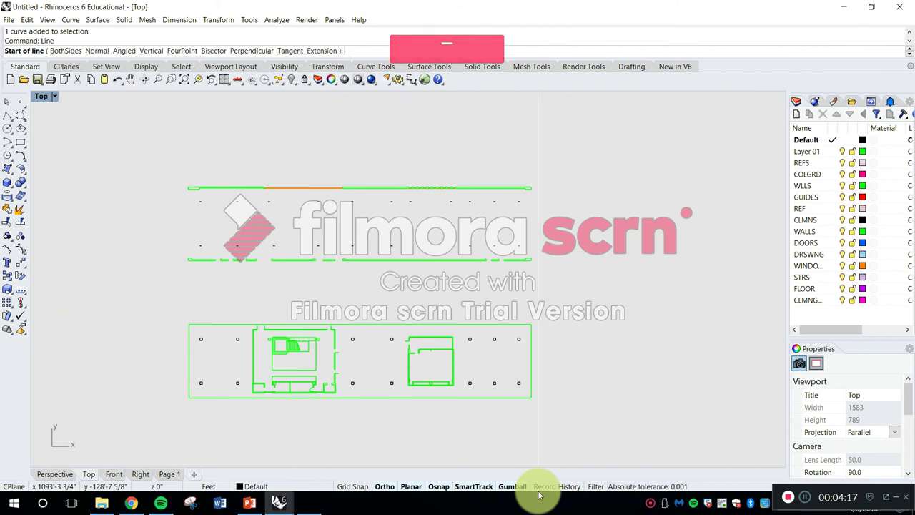
scroll(558, 393, up, 5)
key(Escape)
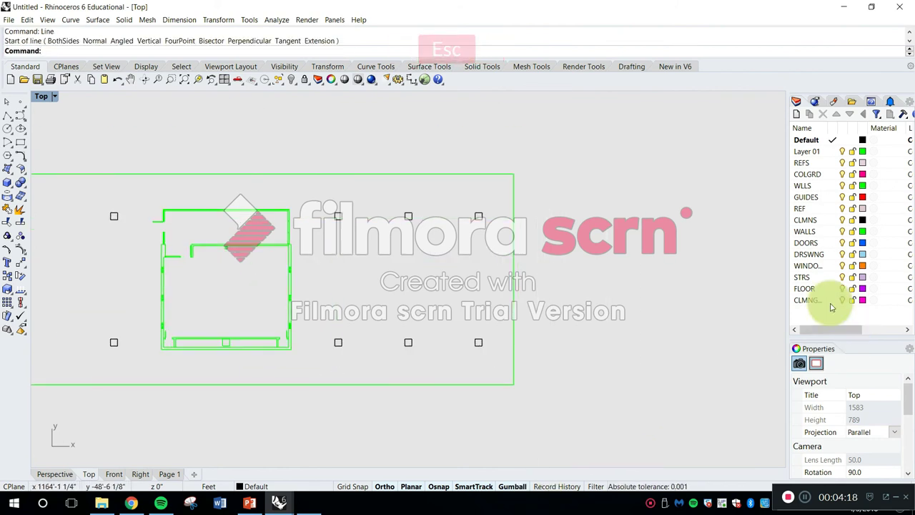
Step: Make CLMNGRD the current layer and draw a vertical line about 153 feet long from the lower plan's bottom-right column past the upper plan's top-right column
click(834, 303)
key(Escape)
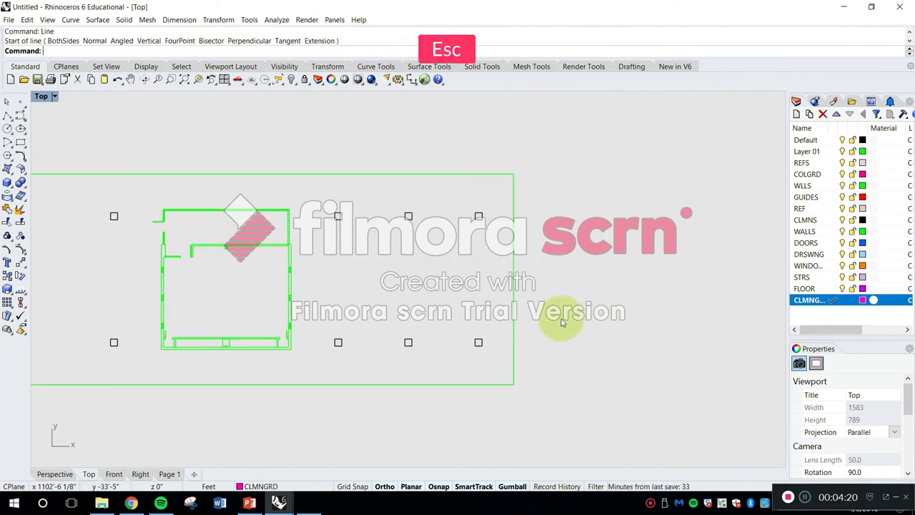
text(lin)
key(Return)
scroll(439, 358, up, 3)
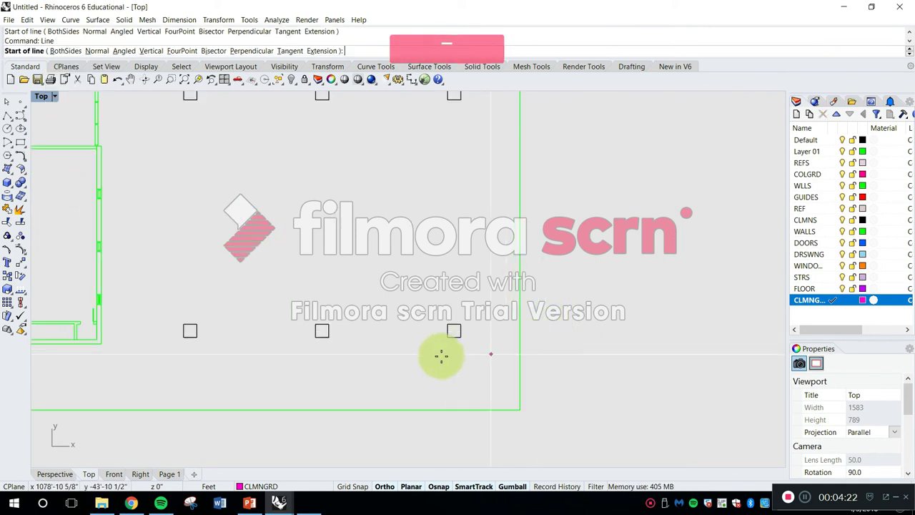
click(455, 338)
scroll(454, 196, down, 3)
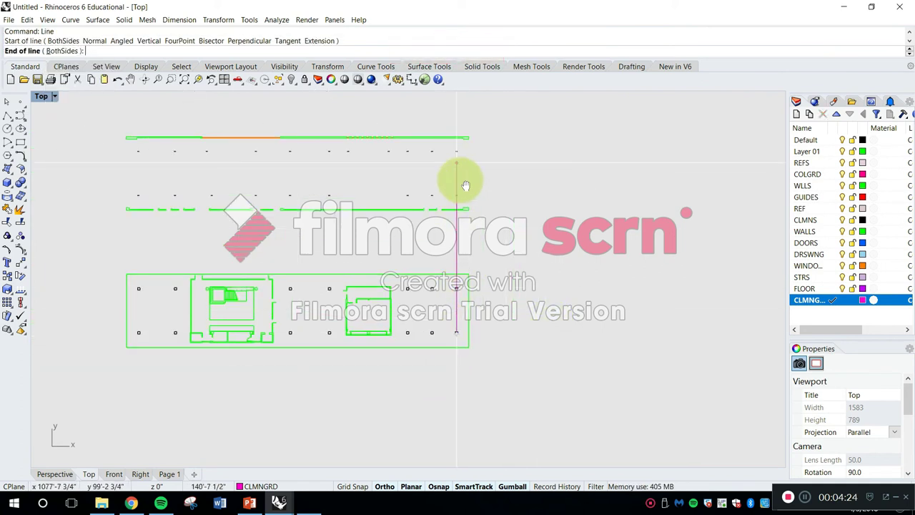
scroll(453, 200, up, 3)
scroll(452, 191, up, 3)
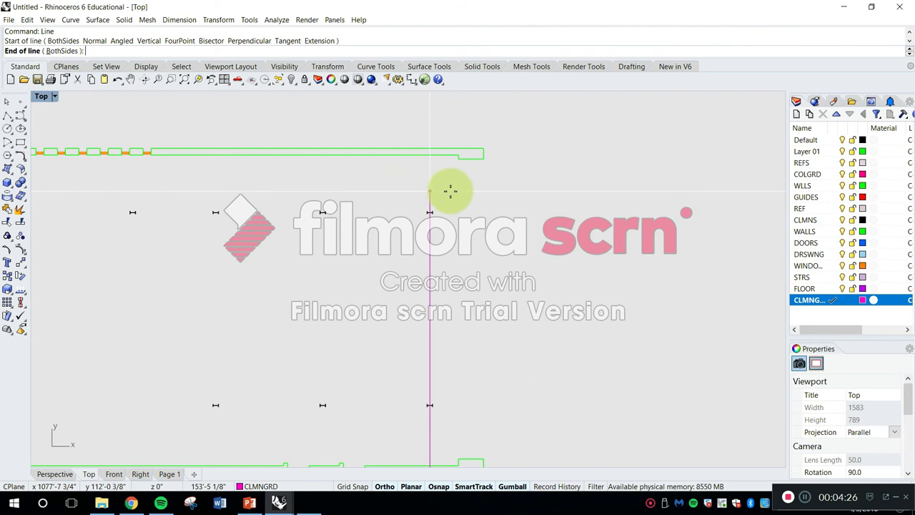
click(449, 189)
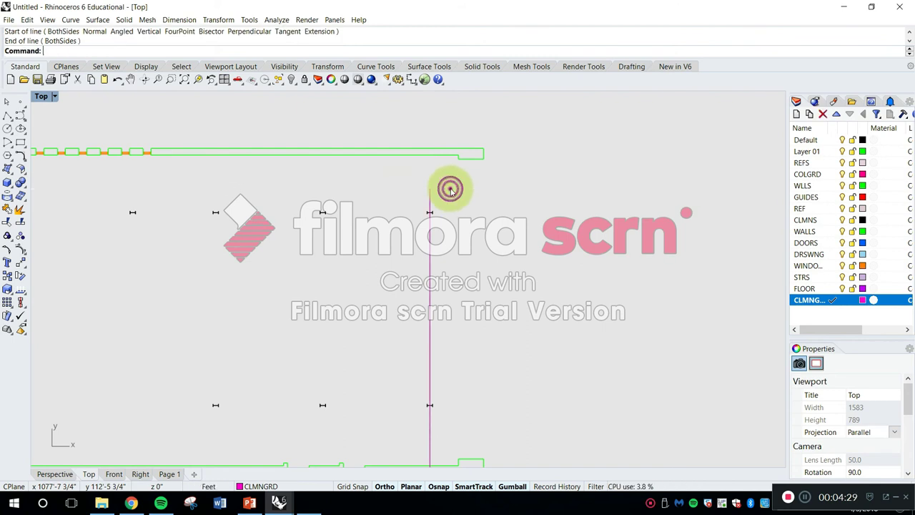
Step: Extend the lower end of the vertical grid line a short distance below the lower plan's bottom-right column
scroll(450, 207, down, 3)
scroll(446, 365, up, 2)
click(450, 388)
scroll(451, 400, up, 6)
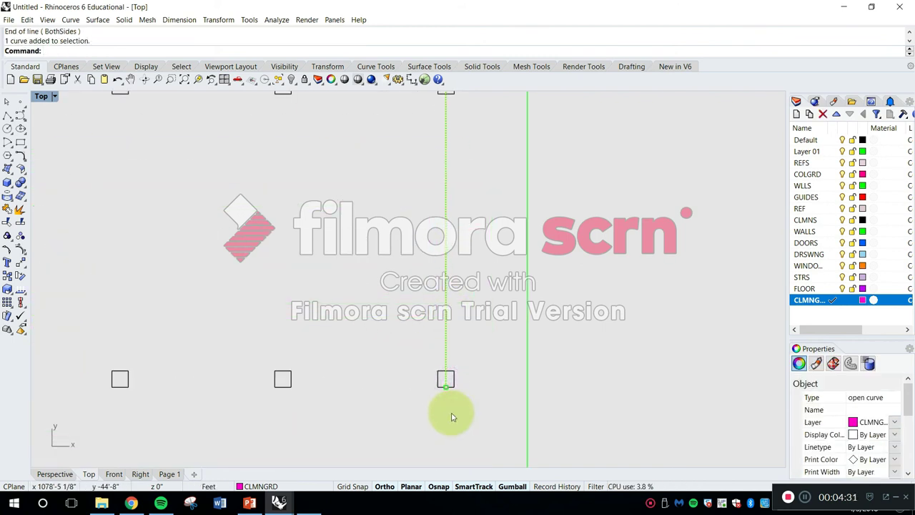
click(441, 344)
right_drag(456, 338, 439, 259)
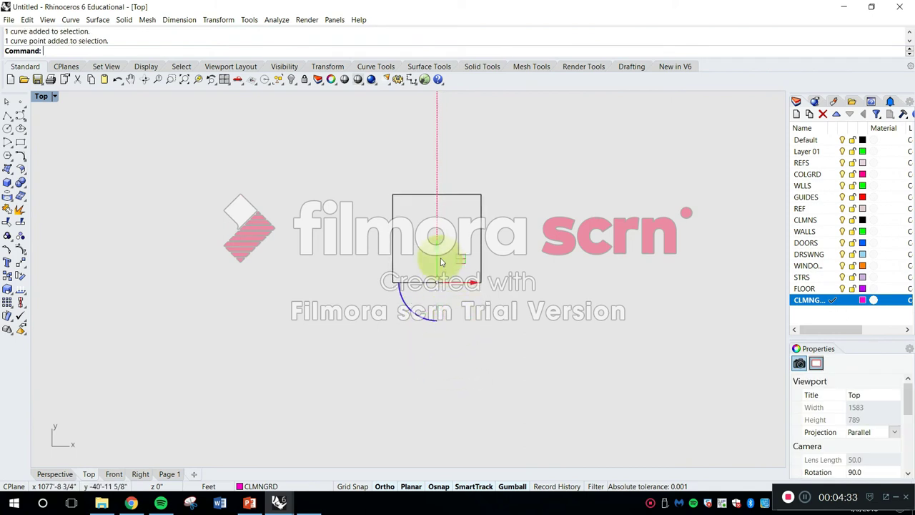
drag(439, 259, 440, 394)
scroll(444, 392, down, 5)
key(Escape)
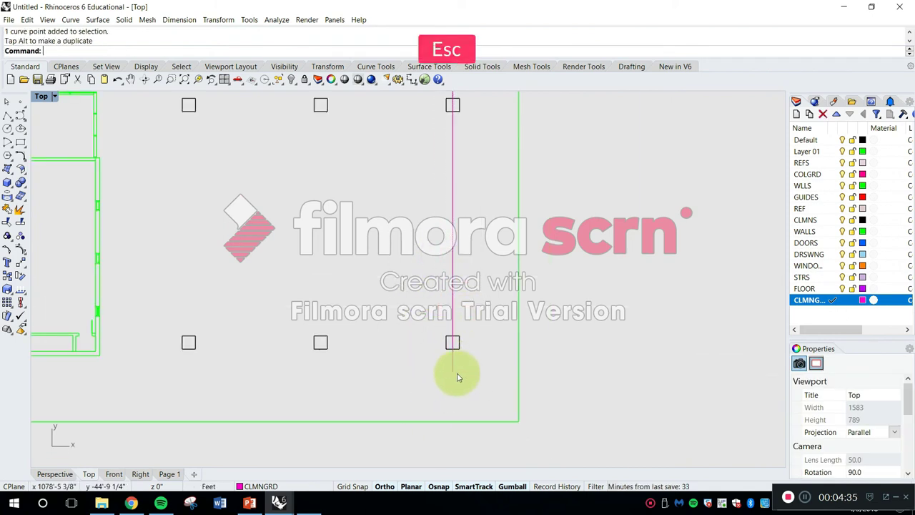
Step: Copy the grid line from the bottom midpoint of its column onto the next two columns to the west in the lower plan
text(y)
key(Return)
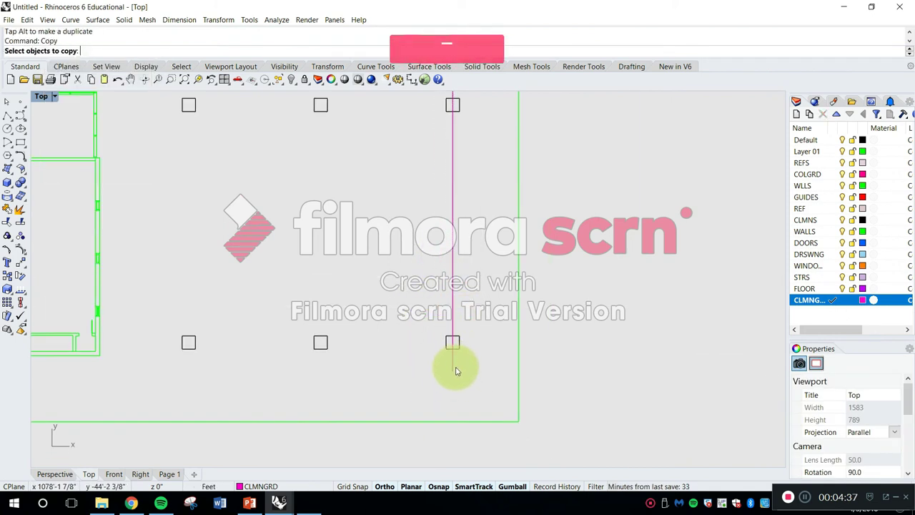
click(453, 365)
scroll(453, 366, up, 3)
key(Return)
click(457, 325)
scroll(400, 322, down, 4)
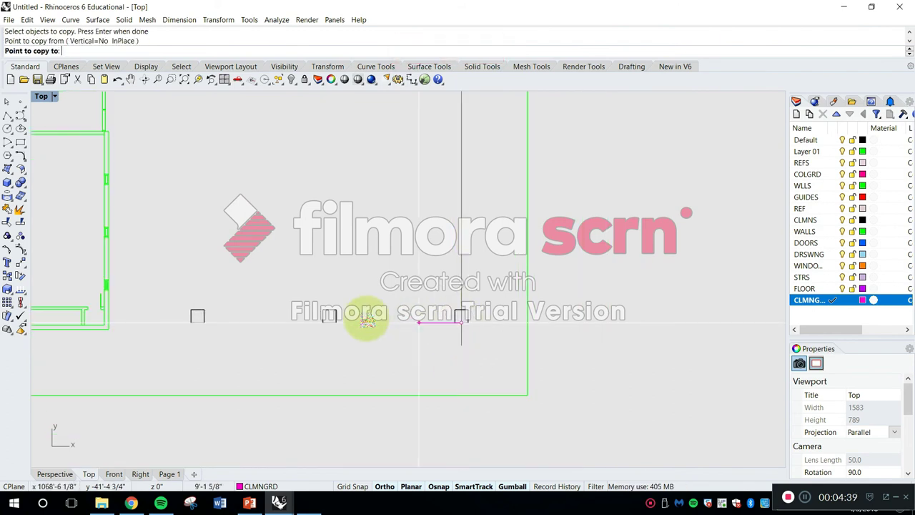
scroll(323, 325, up, 3)
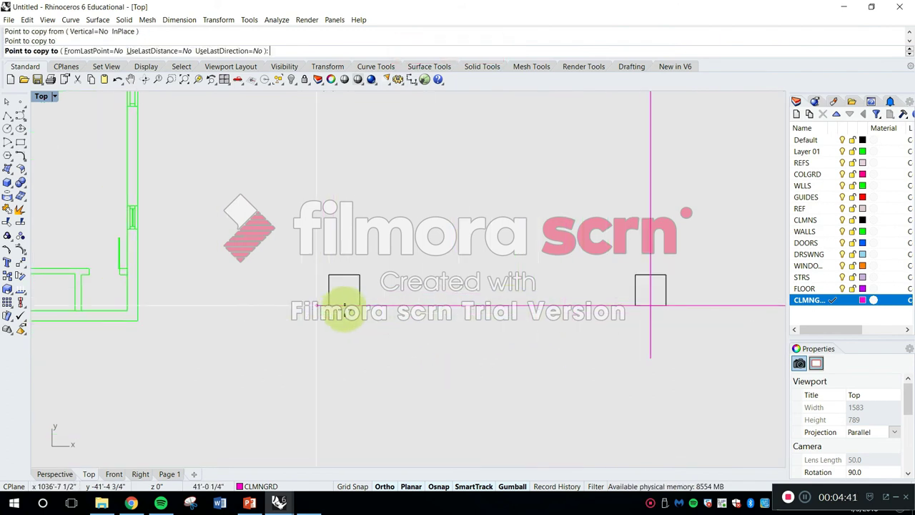
click(344, 309)
Step: Place further copies of the grid line on the two bottom-row columns between the lower plan's enclosed cores
scroll(408, 315, down, 3)
scroll(372, 311, down, 2)
scroll(327, 327, up, 5)
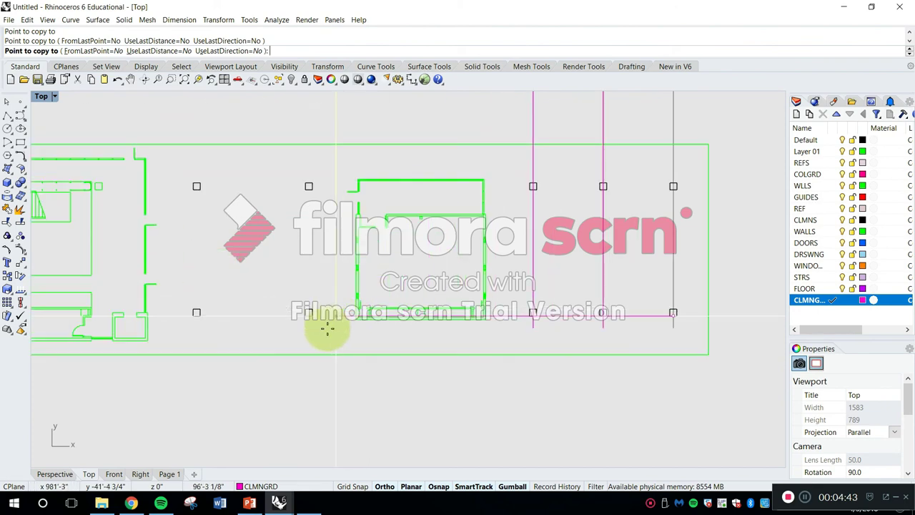
scroll(281, 296, down, 2)
scroll(315, 319, up, 2)
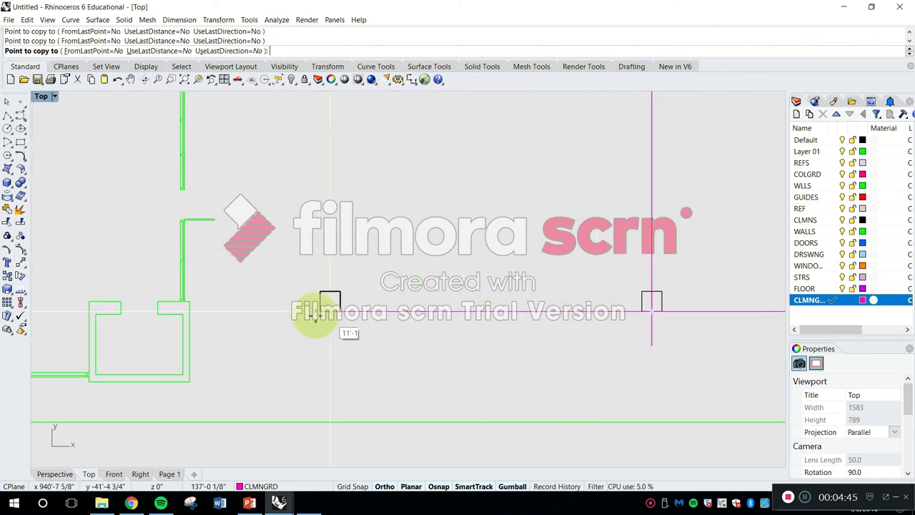
Step: Place copies of the grid line on the lower plan's two westernmost bottom-row columns and finish copying
scroll(328, 312, down, 3)
scroll(535, 327, up, 1)
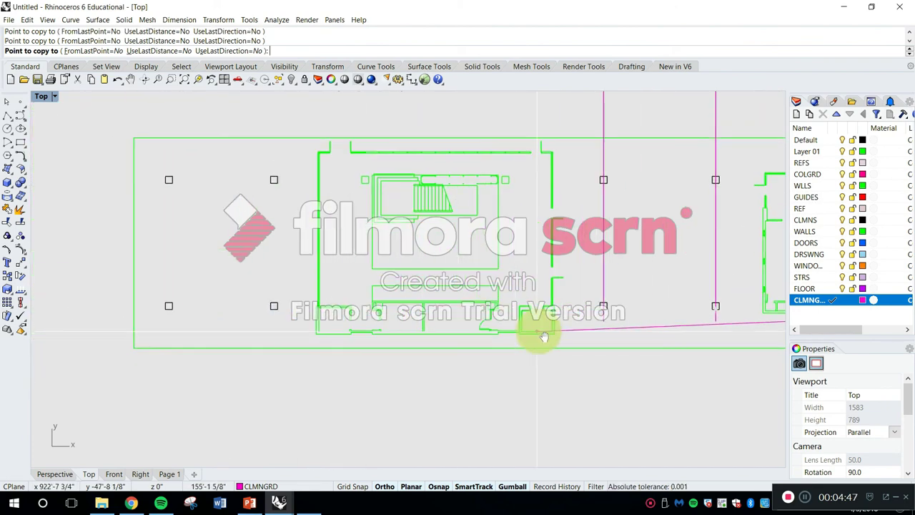
scroll(368, 319, up, 2)
scroll(368, 320, down, 2)
scroll(501, 360, up, 2)
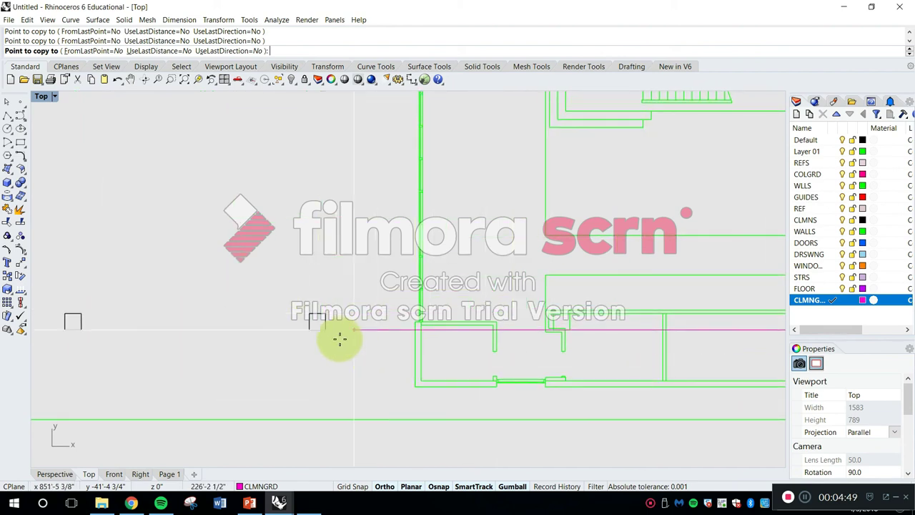
scroll(556, 310, up, 2)
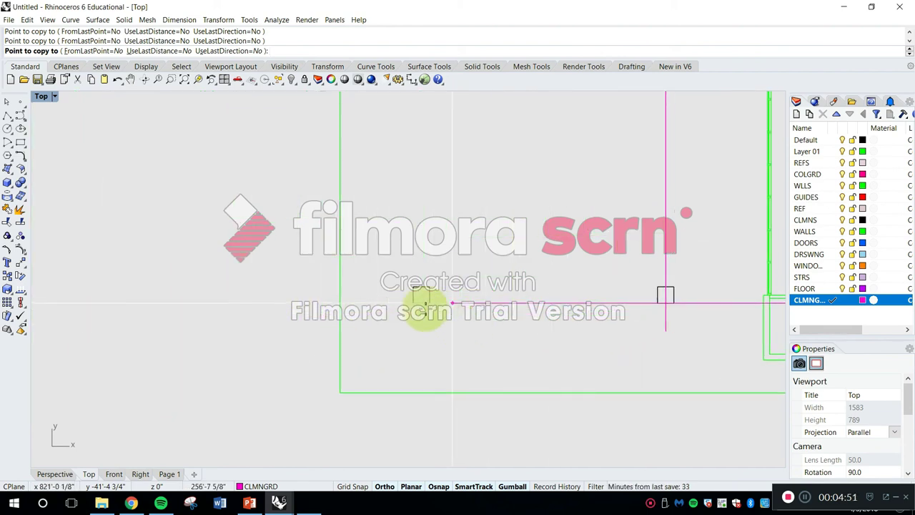
scroll(423, 307, down, 4)
scroll(457, 293, up, 4)
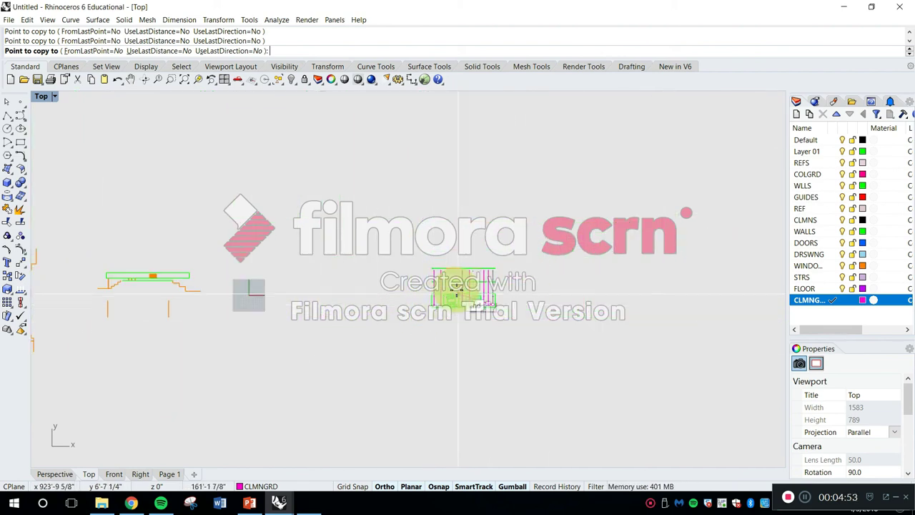
key(Escape)
Step: Check how the vertical grid lines align with the columns of the upper and lower plans
scroll(582, 193, up, 3)
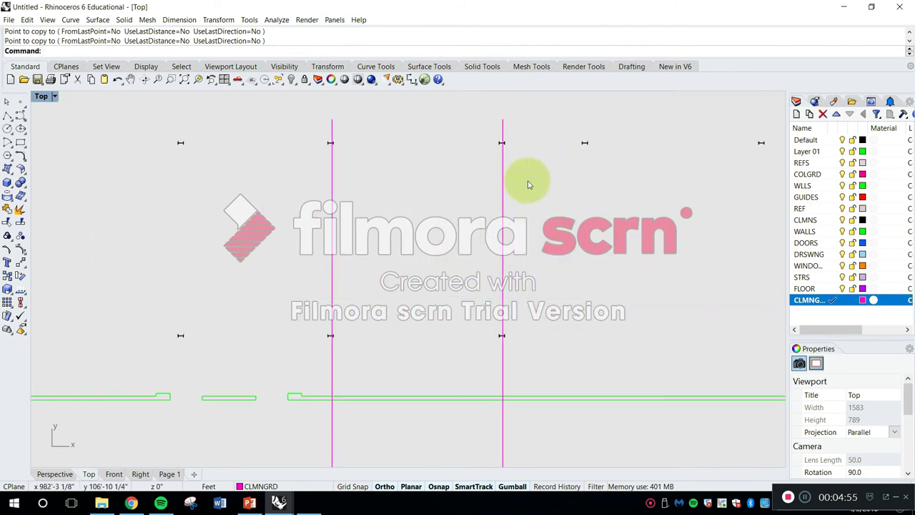
scroll(558, 204, down, 3)
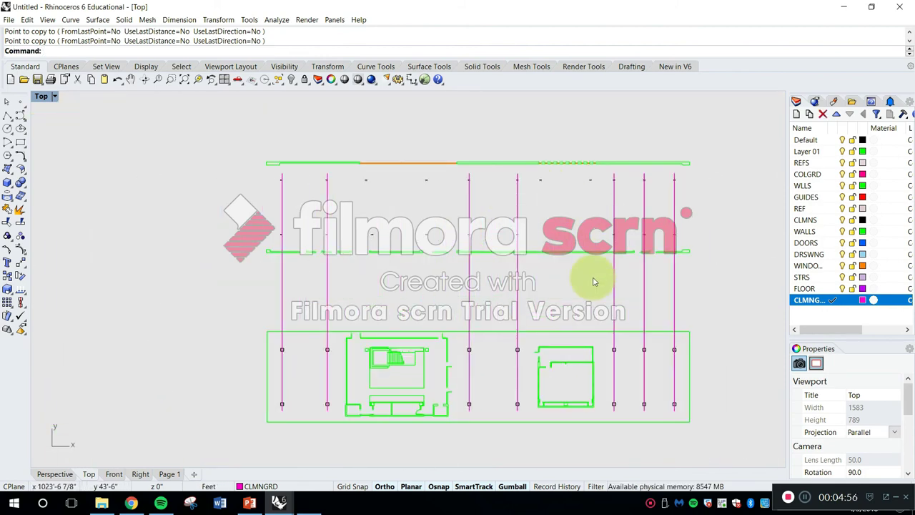
right_drag(603, 296, 602, 309)
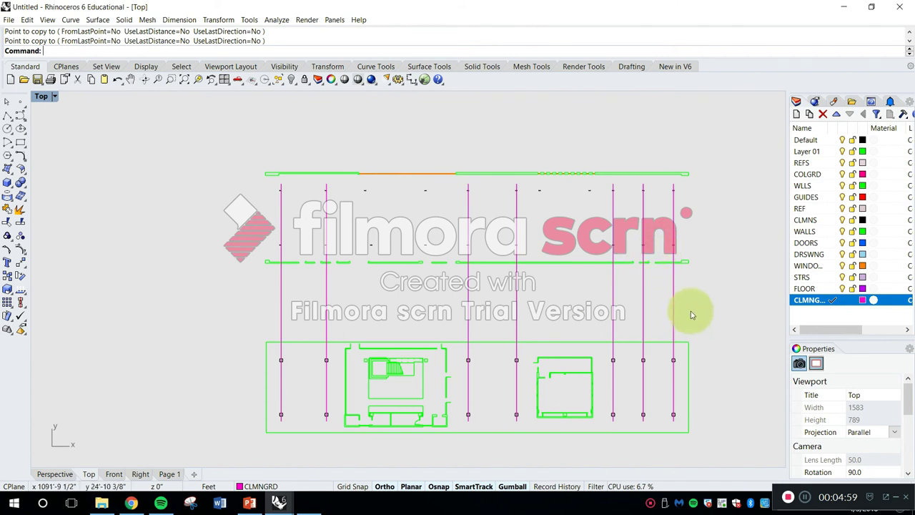
right_drag(695, 313, 607, 312)
key(Escape)
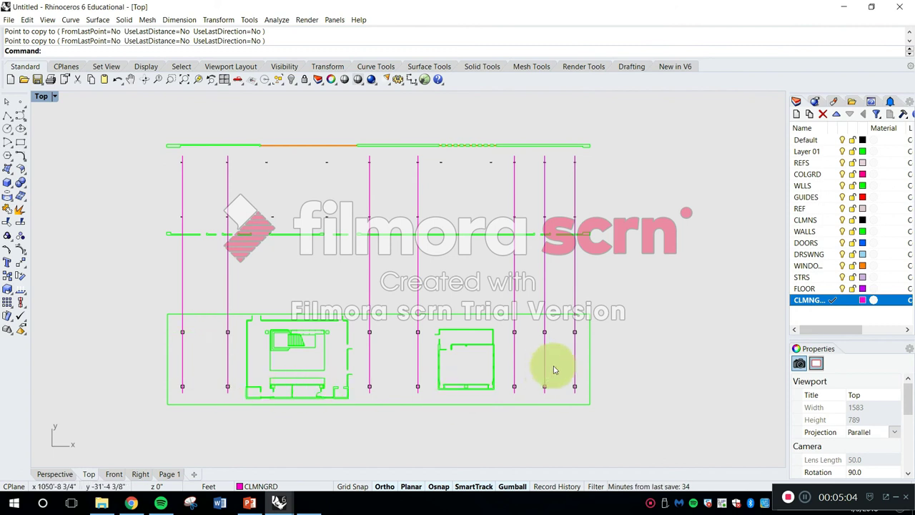
key(Home)
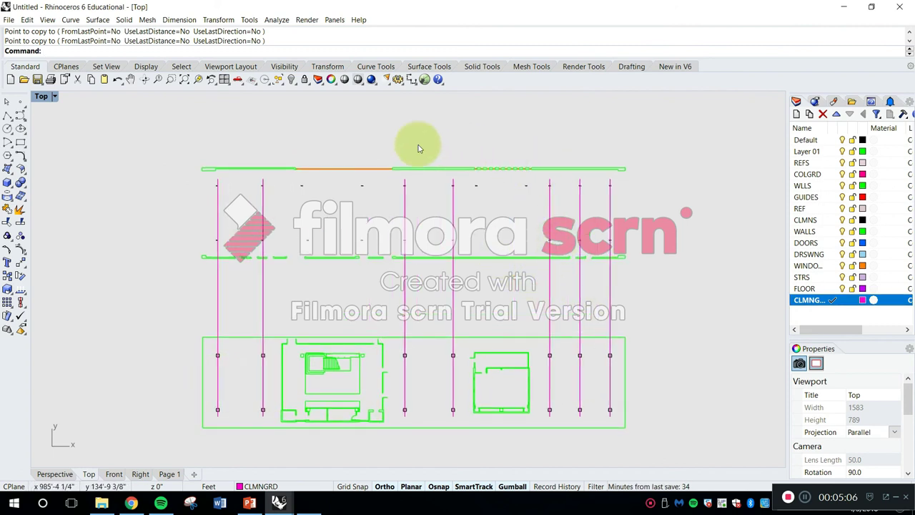
key(Escape)
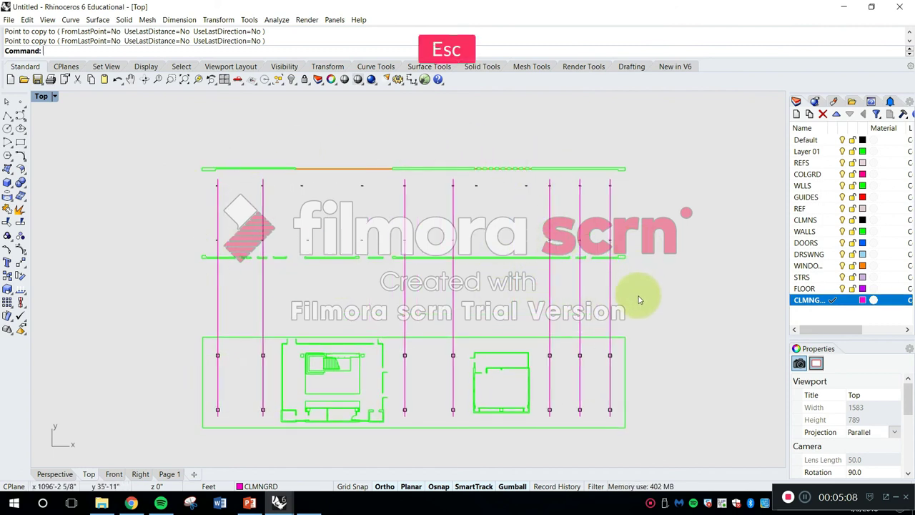
Step: Draw a vertical check line from the east end of the upper plan's south wall down past the lower plan outline's northeast corner
text(Line)
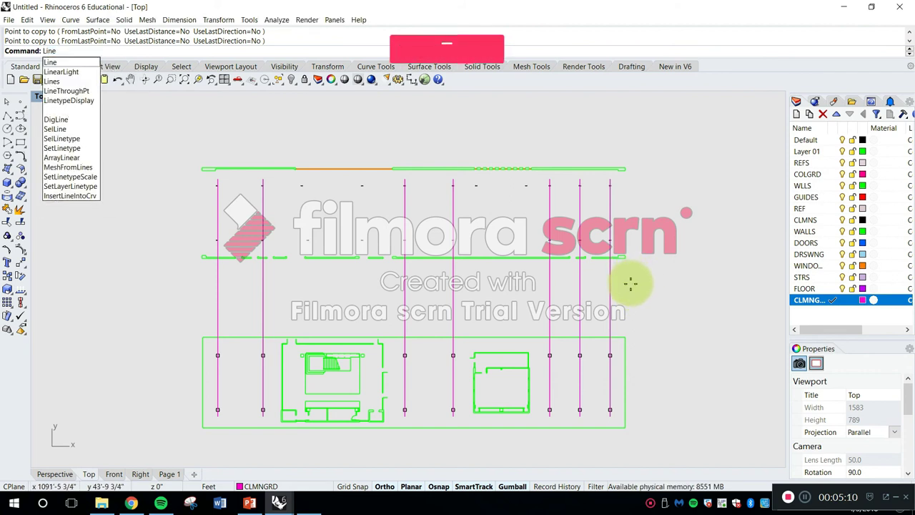
key(Return)
scroll(633, 280, up, 5)
click(627, 242)
scroll(633, 315, down, 3)
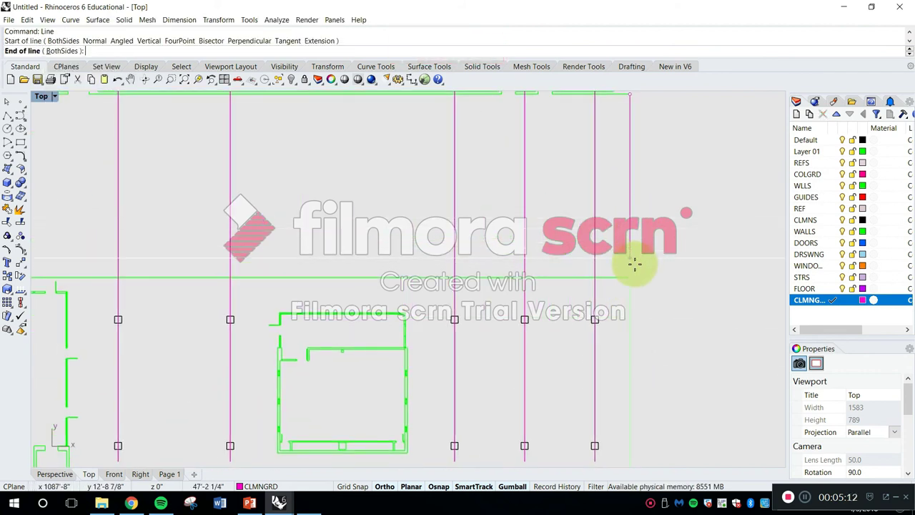
scroll(653, 327, up, 6)
scroll(606, 299, up, 3)
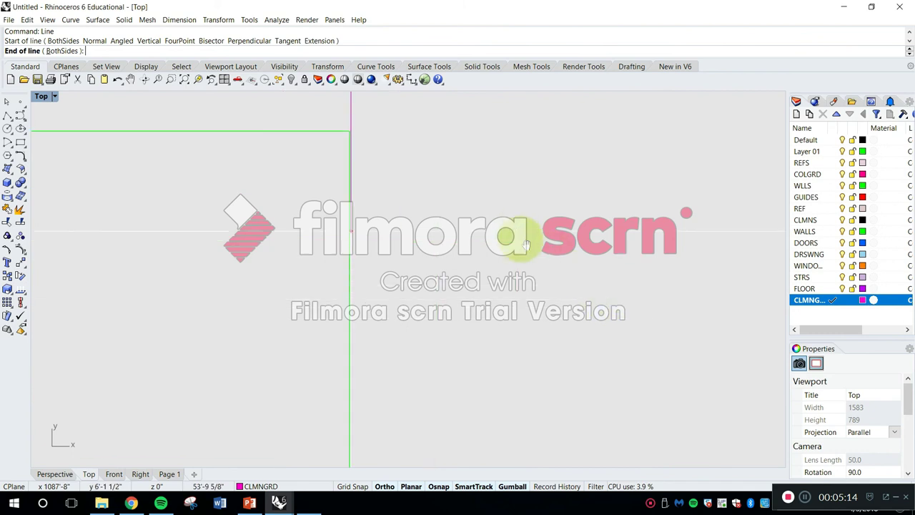
click(436, 268)
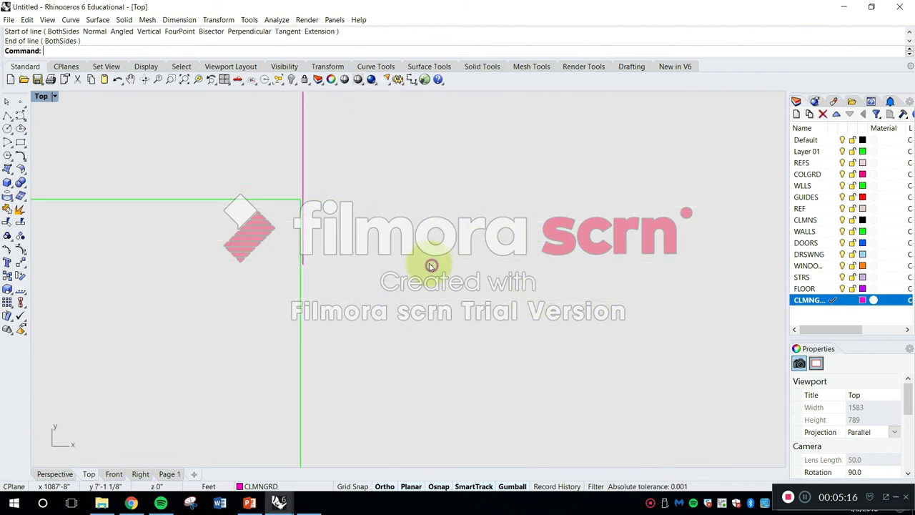
scroll(327, 199, up, 3)
scroll(439, 231, up, 2)
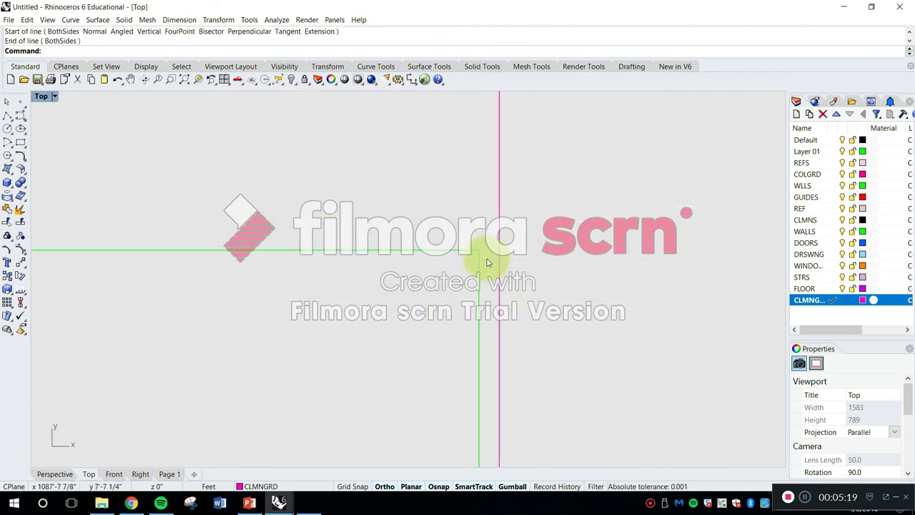
Step: Measure the distance between the lower plan outline's northeast corner and the vertical check line
key(Escape)
text(Di)
key(Return)
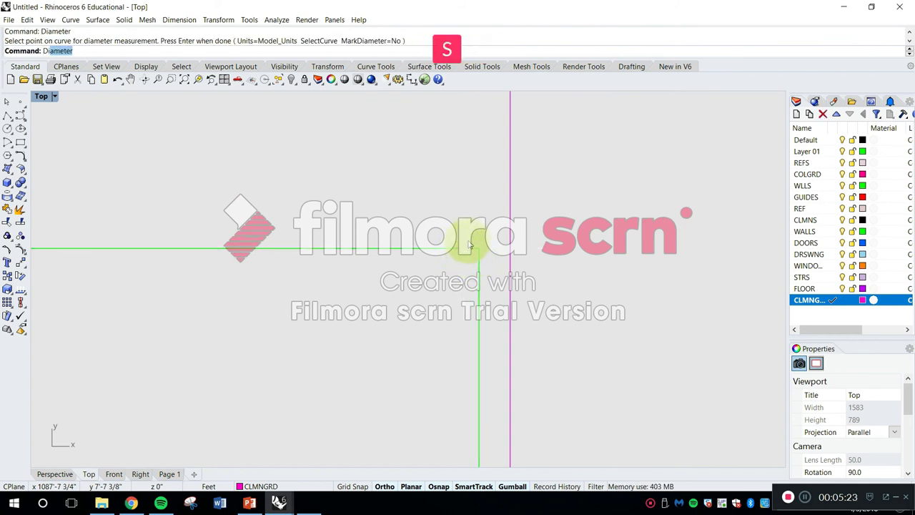
text(stanc)
key(Return)
click(478, 249)
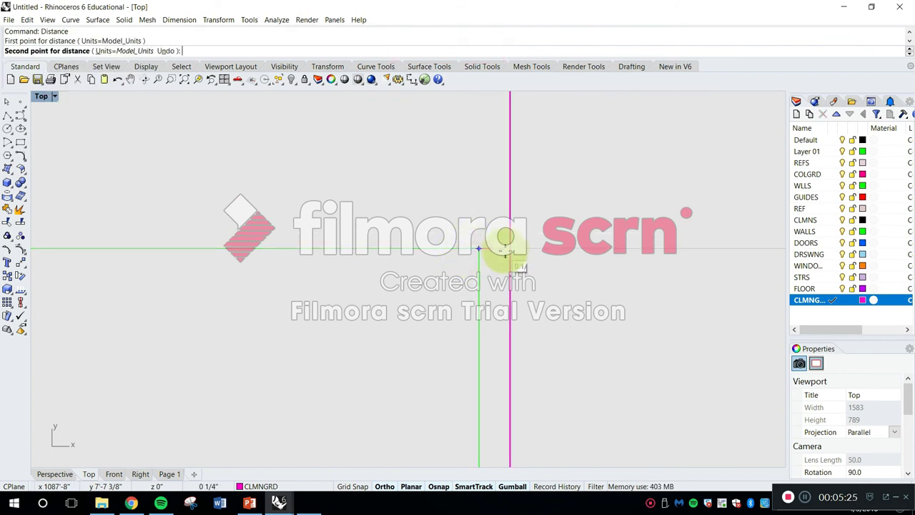
click(509, 250)
scroll(453, 183, down, 3)
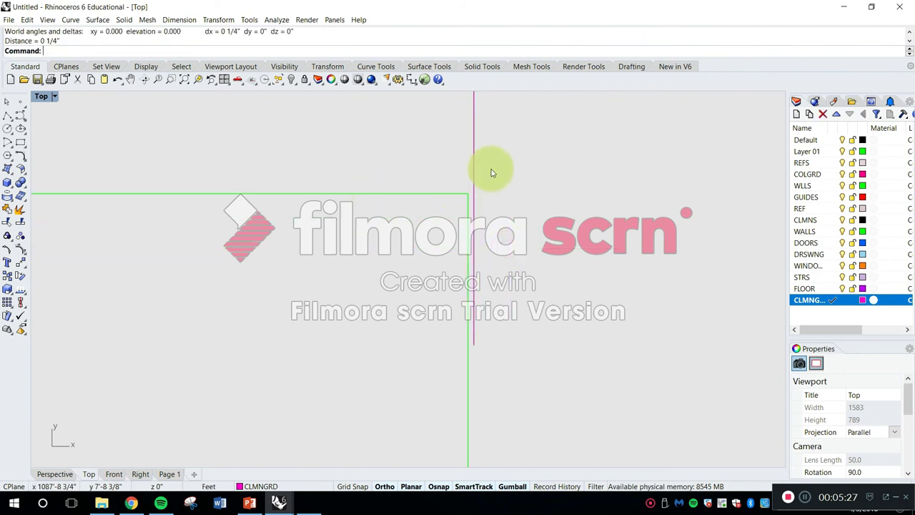
Step: Delete the vertical check line beside the lower plan outline's northeast corner
scroll(491, 172, down, 3)
click(490, 143)
key(Delete)
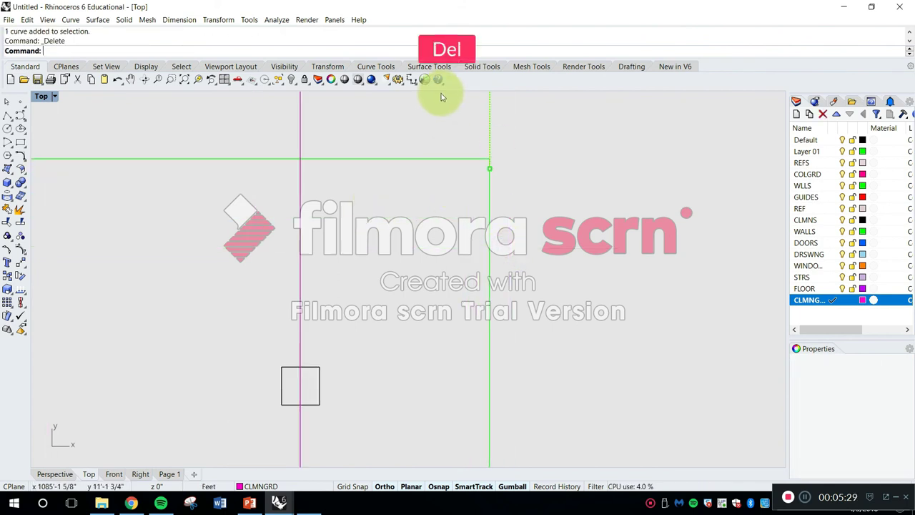
Step: Examine the lower plan's closed rectangular outline in relation to the upper plan's walls
scroll(476, 174, down, 6)
click(527, 168)
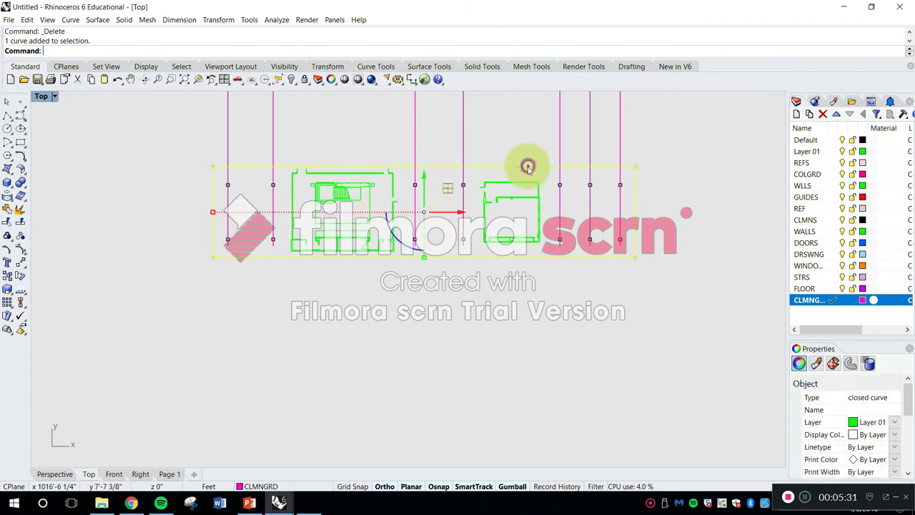
right_drag(528, 167, 527, 220)
key(Escape)
click(500, 275)
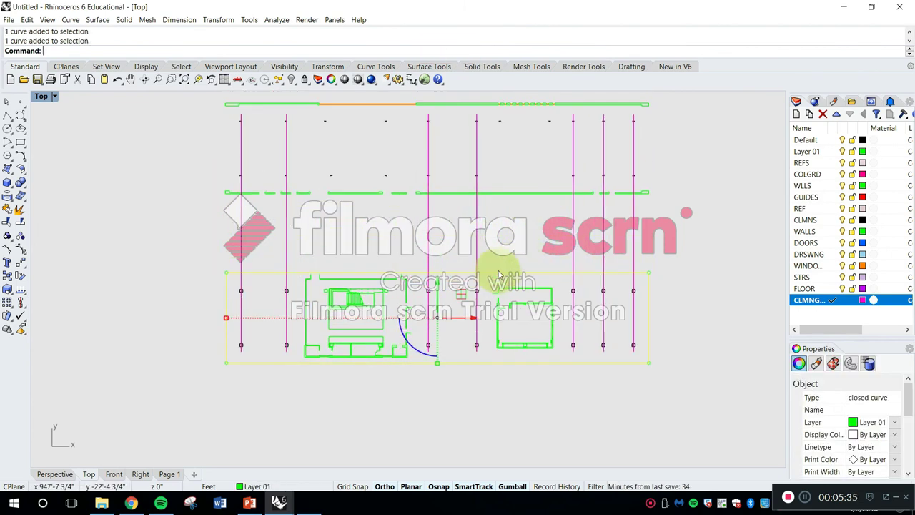
right_drag(499, 274, 488, 306)
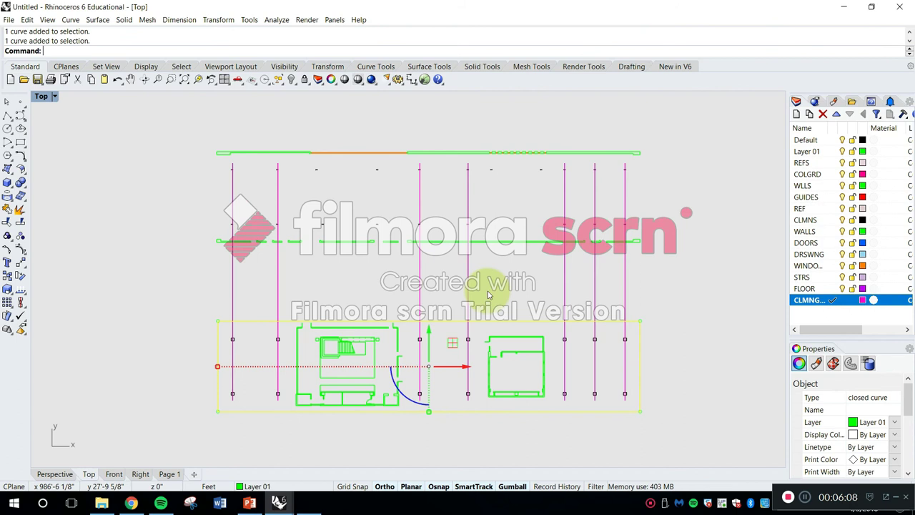
key(Escape)
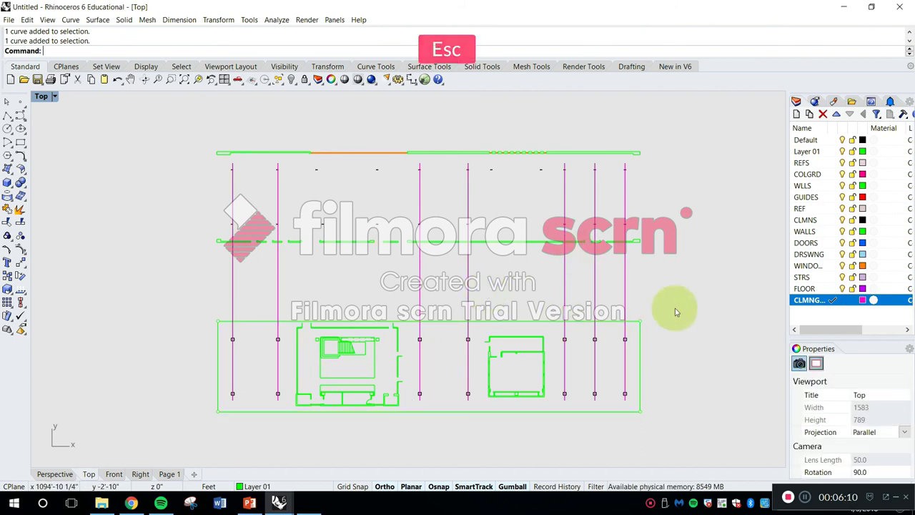
Step: Inspect the lower plan's outline, column rows and enclosed cores against the vertical grid lines
mouse_move(674, 309)
right_down()
mouse_move(674, 276)
mouse_move(657, 279)
mouse_move(670, 262)
right_up()
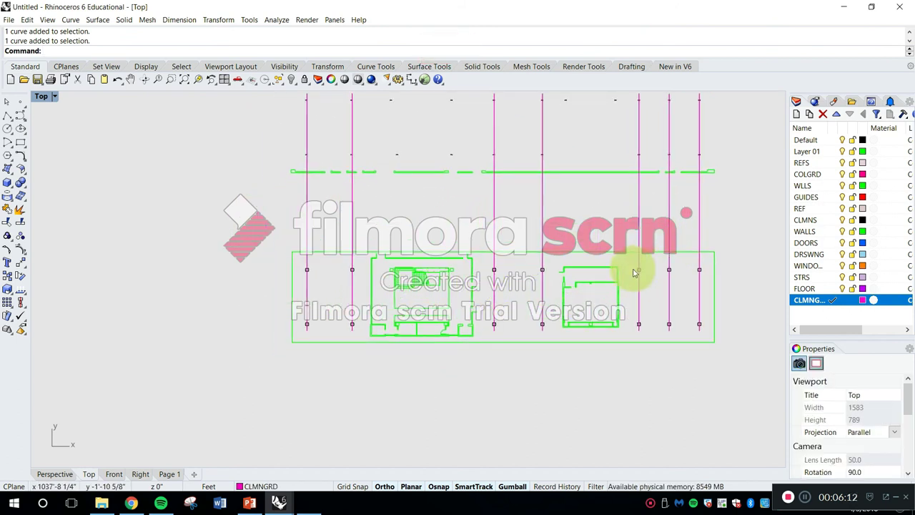
scroll(501, 343, up, 6)
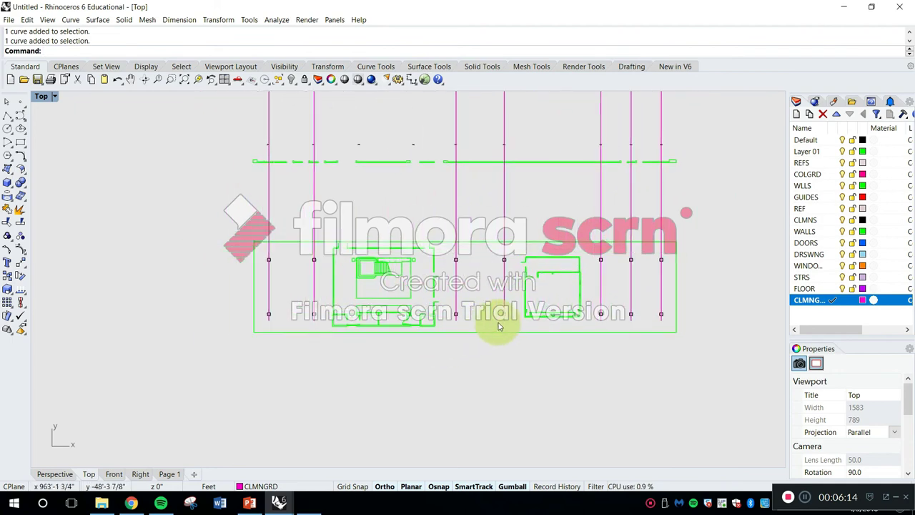
scroll(510, 299, down, 6)
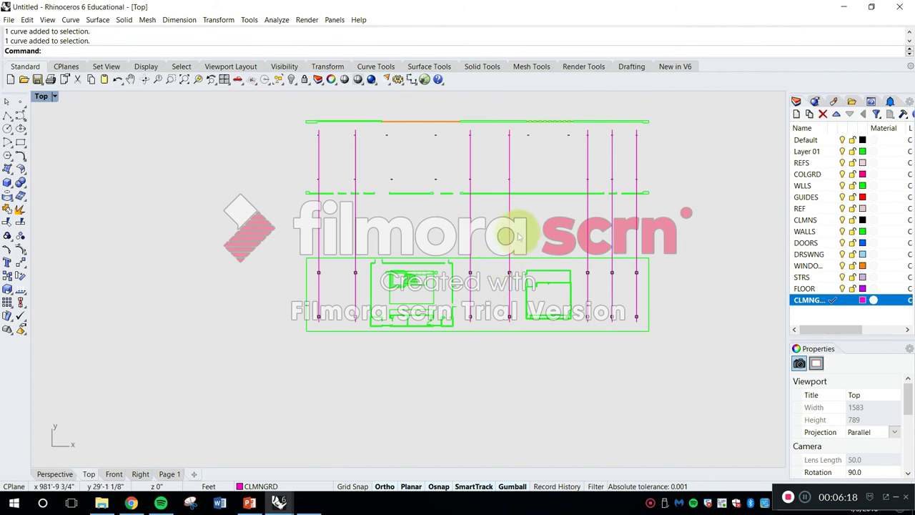
scroll(436, 307, up, 3)
right_drag(533, 261, 435, 314)
click(436, 266)
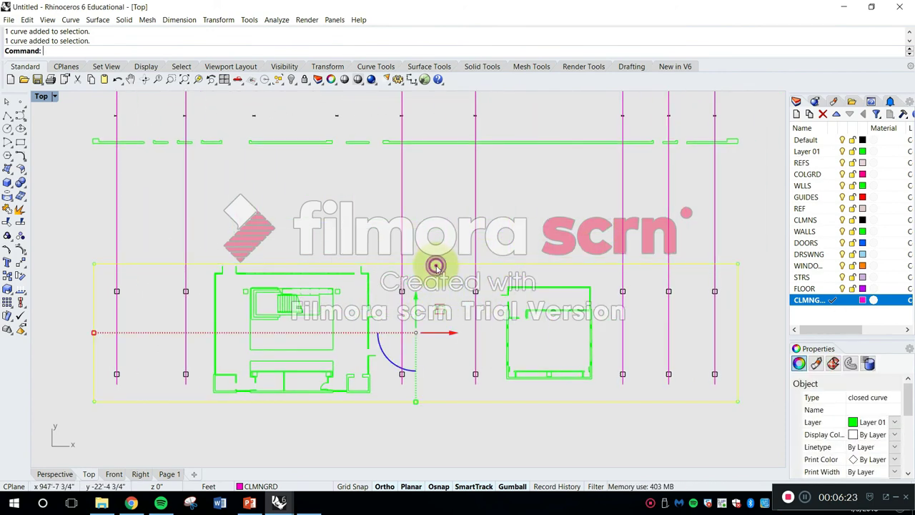
right_drag(402, 309, 397, 253)
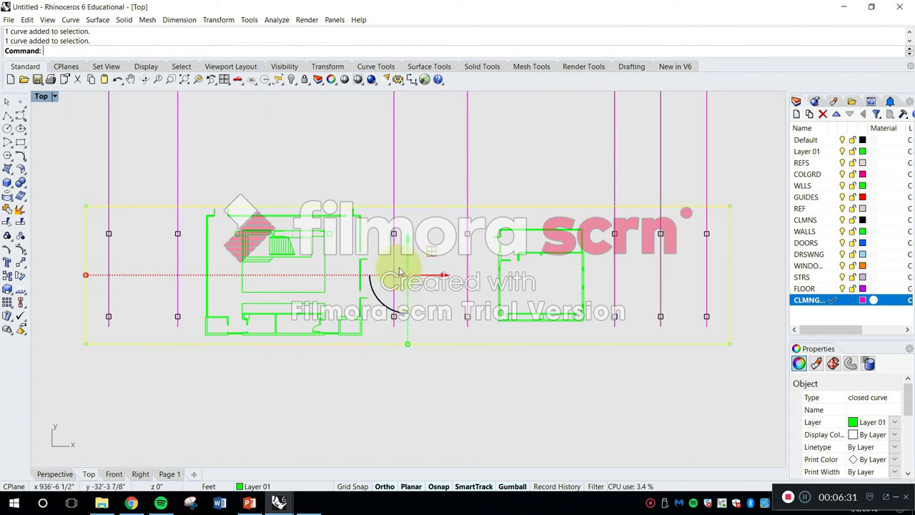
key(Escape)
right_drag(368, 196, 395, 215)
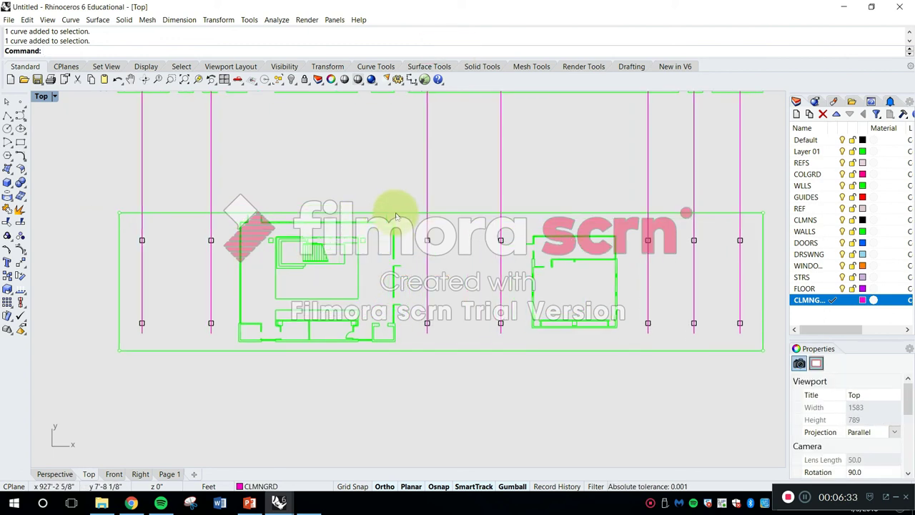
click(395, 214)
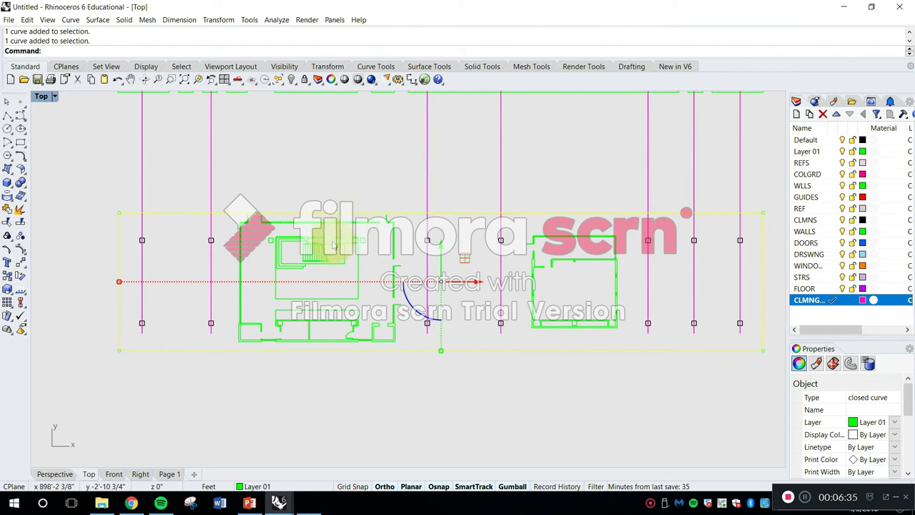
key(Escape)
Step: Copy the western core's two inner rectangular outlines straight up from the lower outline's south edge to the upper plan's south wall
text(c)
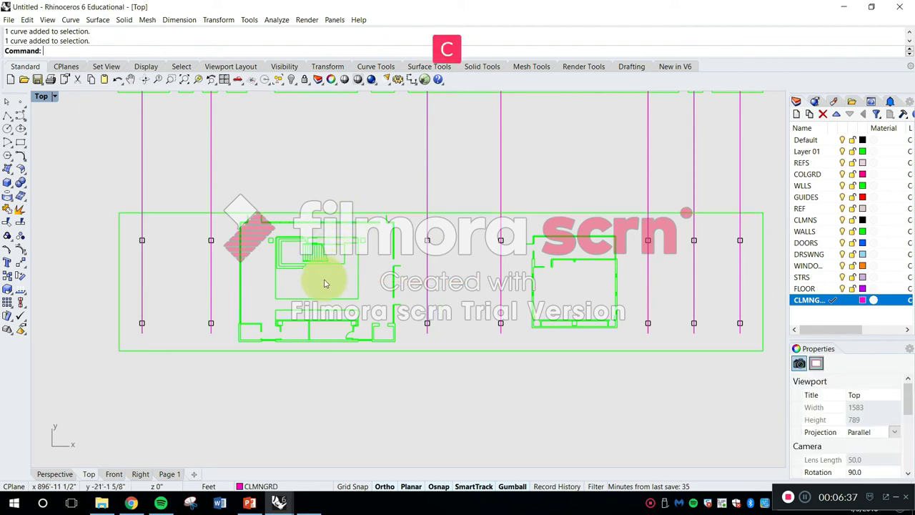
text(opy)
key(Return)
scroll(320, 281, up, 5)
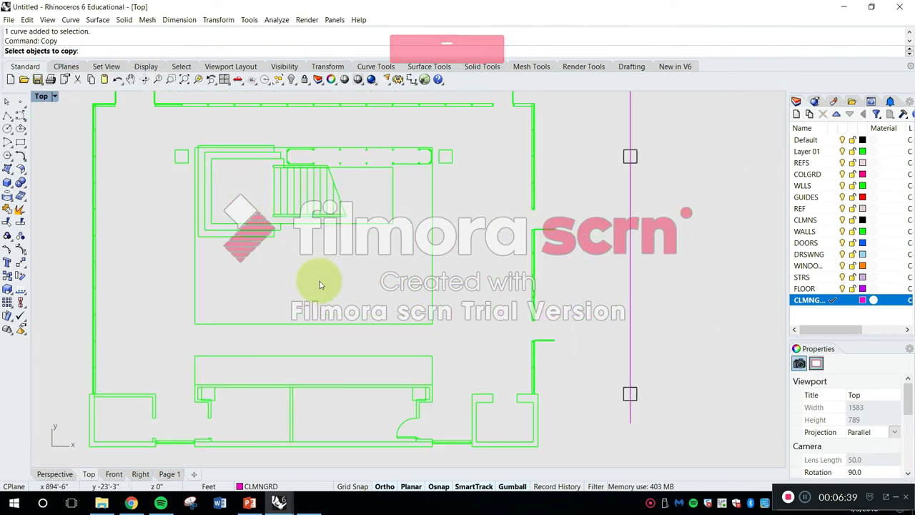
scroll(391, 294, down, 4)
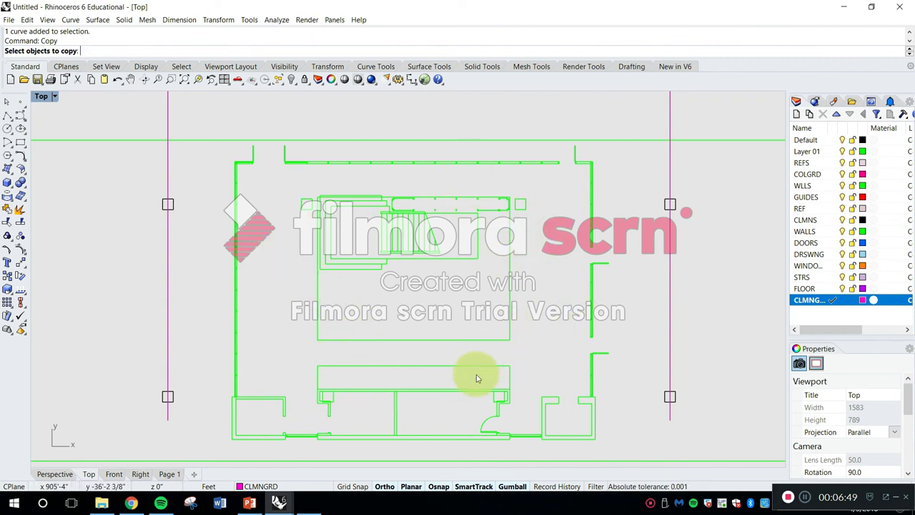
drag(475, 373, 448, 319)
scroll(401, 277, down, 1)
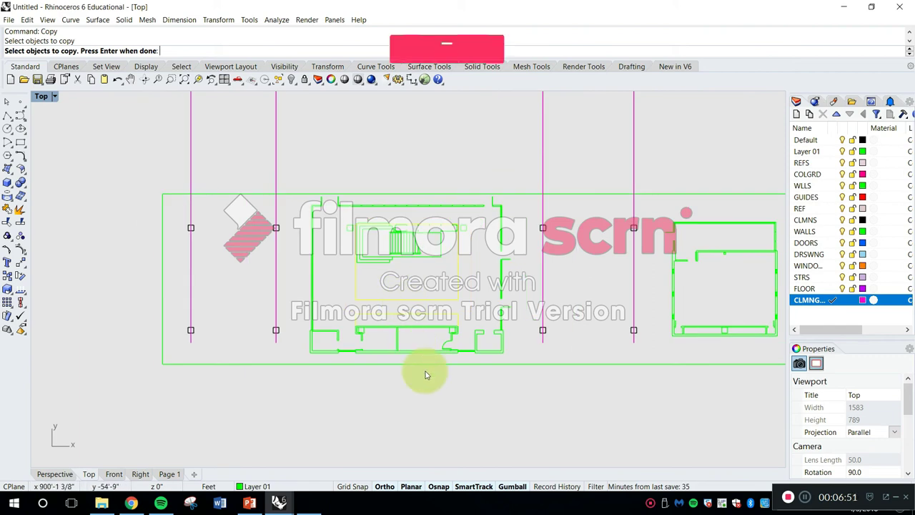
key(Return)
click(429, 366)
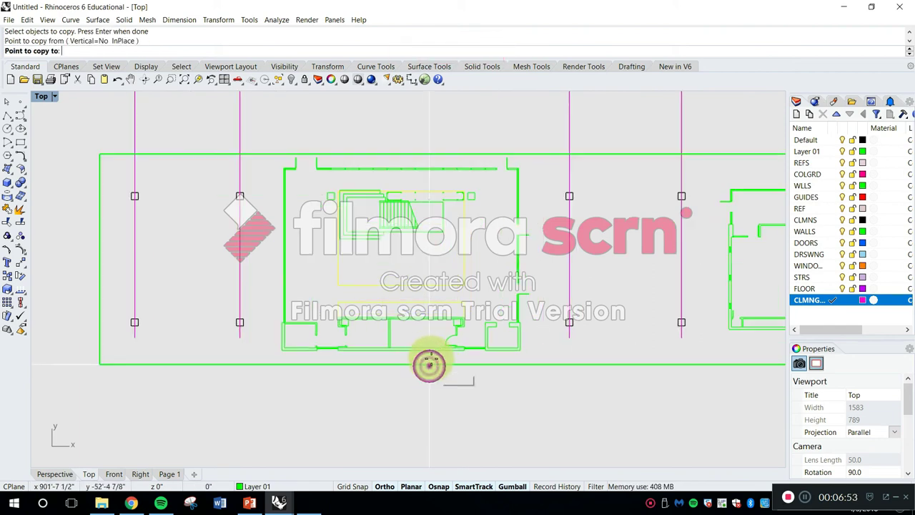
scroll(427, 364, up, 3)
scroll(433, 215, down, 2)
scroll(437, 229, down, 2)
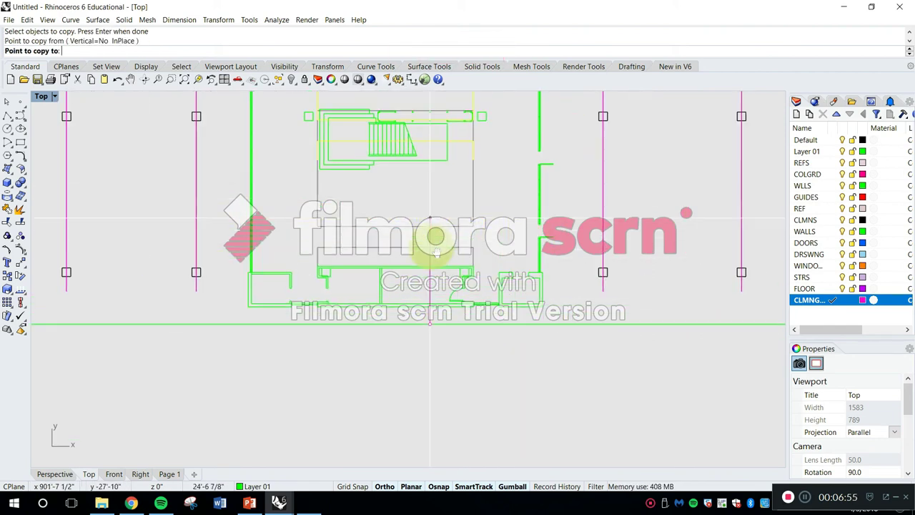
scroll(433, 270, up, 3)
scroll(435, 270, down, 3)
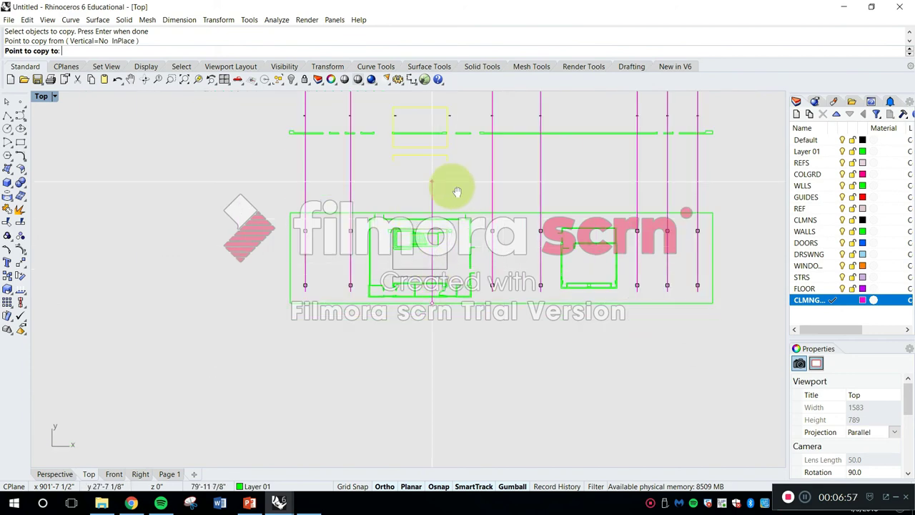
scroll(451, 190, up, 5)
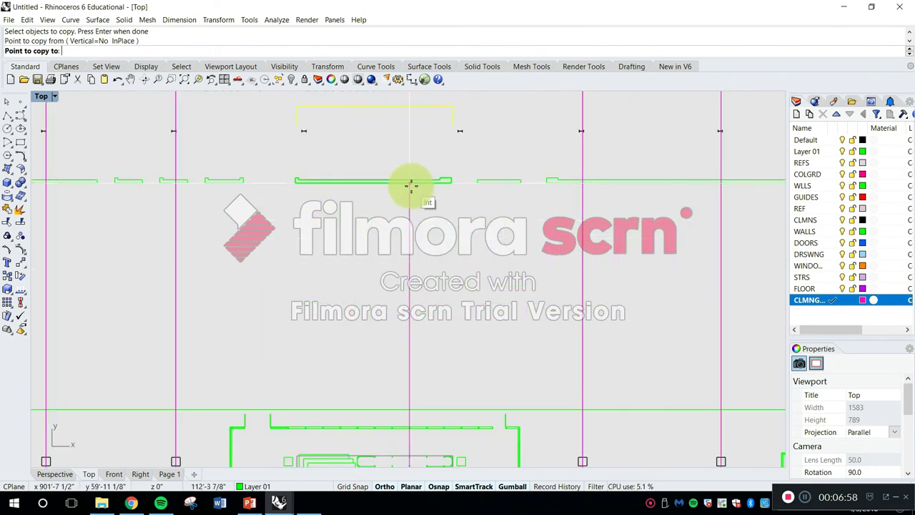
click(411, 186)
key(Escape)
Step: Examine the stair area, inner rectangles and south outline edge around the lower plan's western core
scroll(419, 286, down, 5)
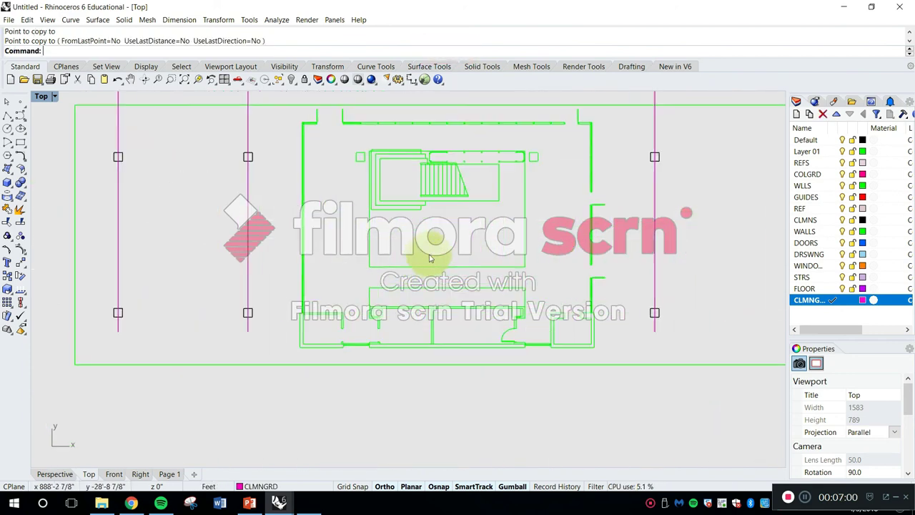
scroll(436, 247, up, 4)
scroll(458, 343, down, 2)
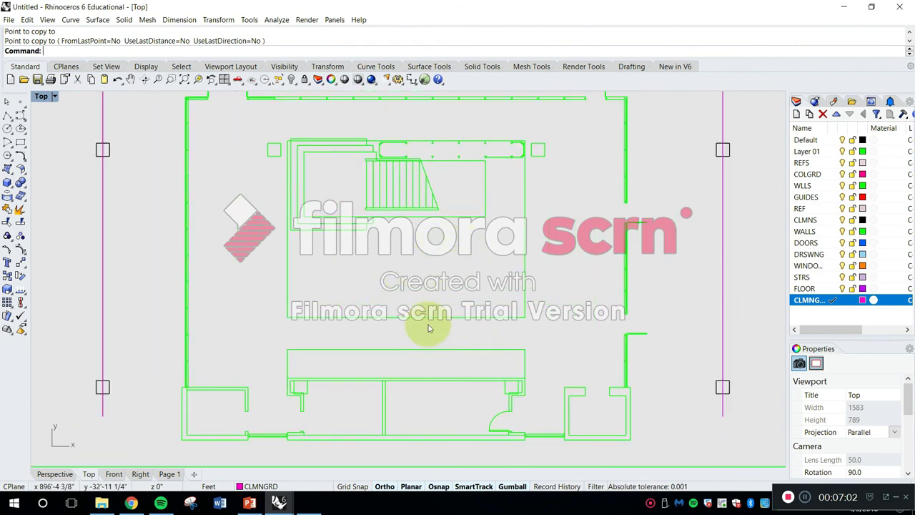
right_drag(454, 306, 449, 330)
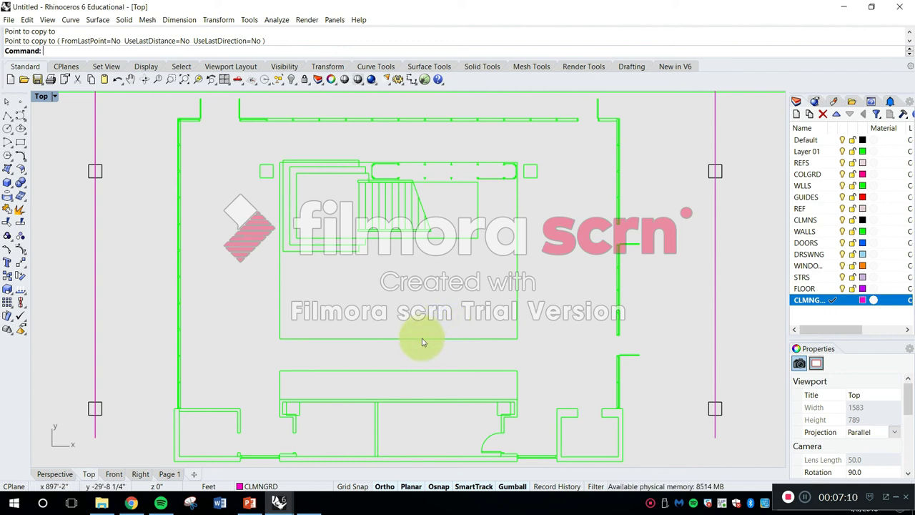
scroll(419, 384, down, 3)
click(438, 386)
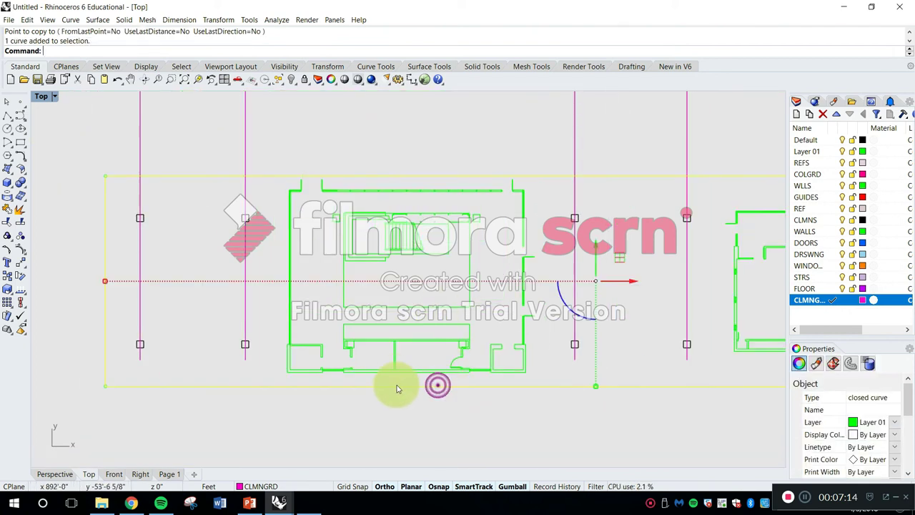
key(Escape)
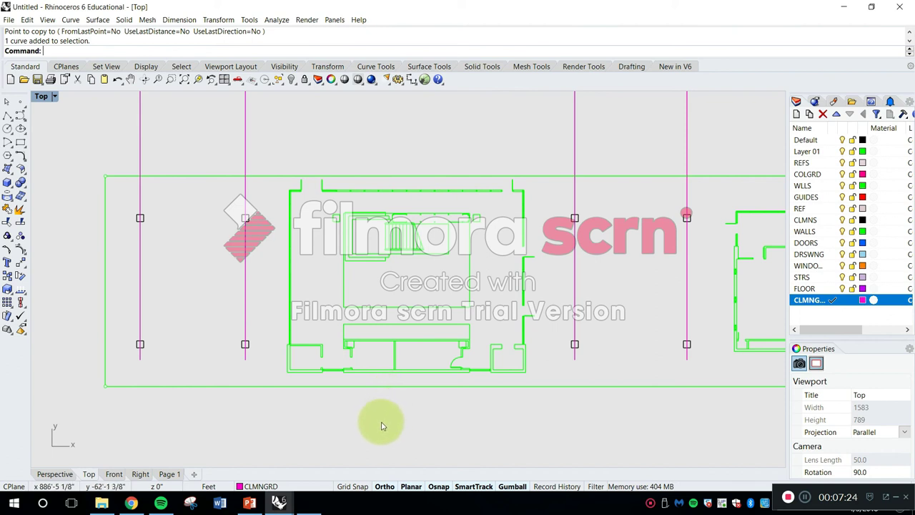
Step: Compare the two inner rectangles of the lower plan's western core with their copies in the upper plan
scroll(433, 297, up, 3)
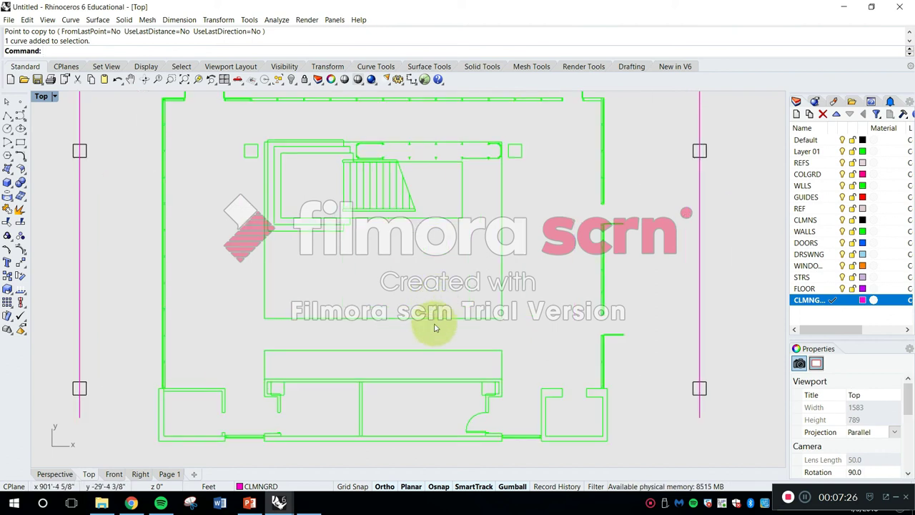
scroll(434, 329, up, 2)
click(435, 361)
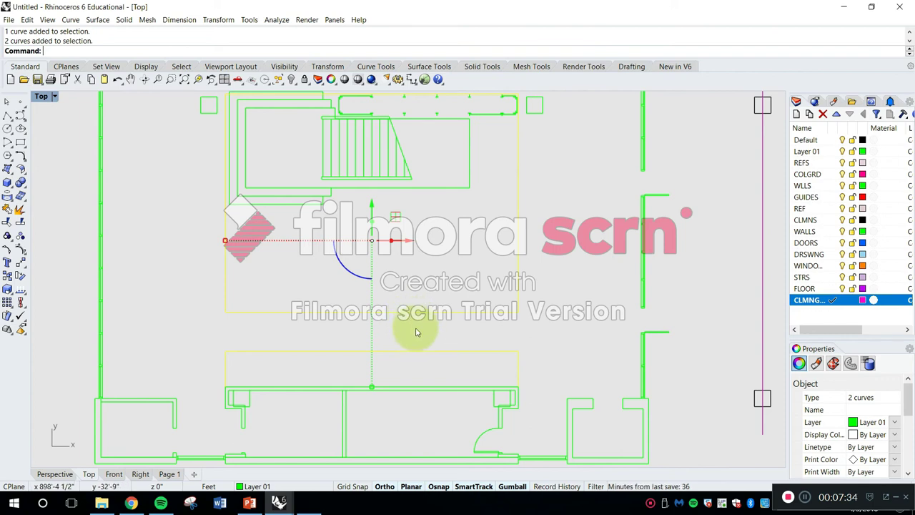
scroll(417, 331, down, 6)
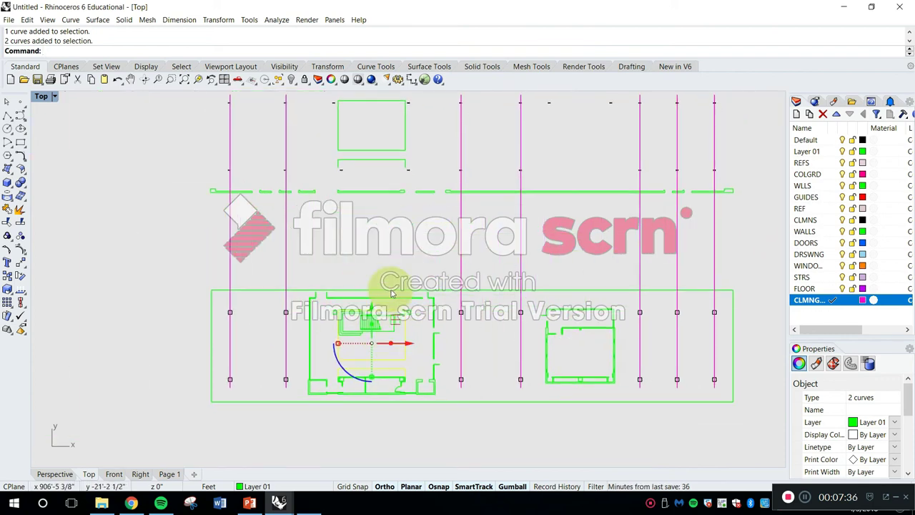
scroll(391, 293, up, 6)
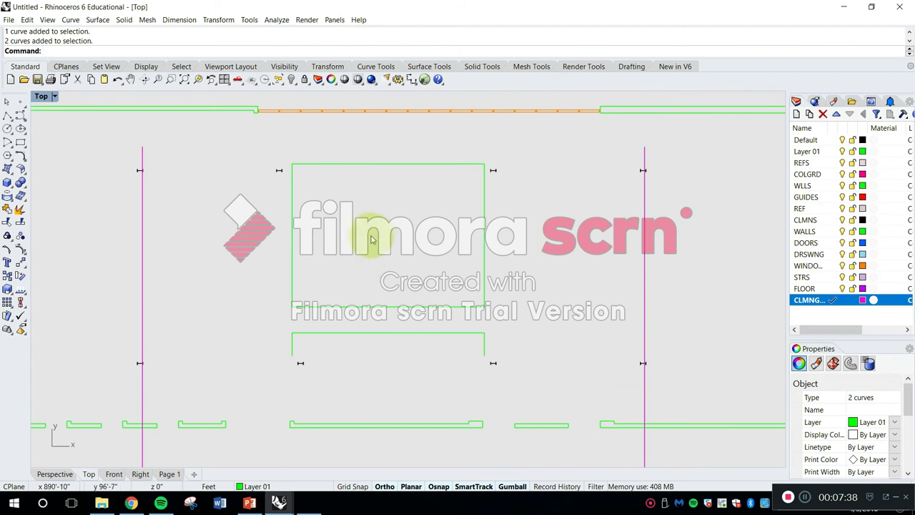
scroll(388, 344, up, 2)
key(Escape)
Step: Draw a line between the two open ends of the upper plan's narrow outline, closing its south side
text(l)
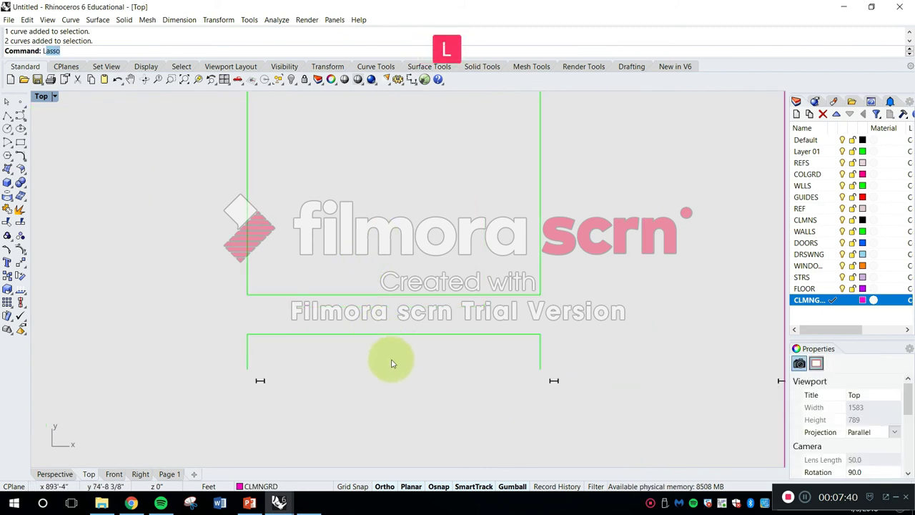
text(ine)
key(Return)
click(248, 369)
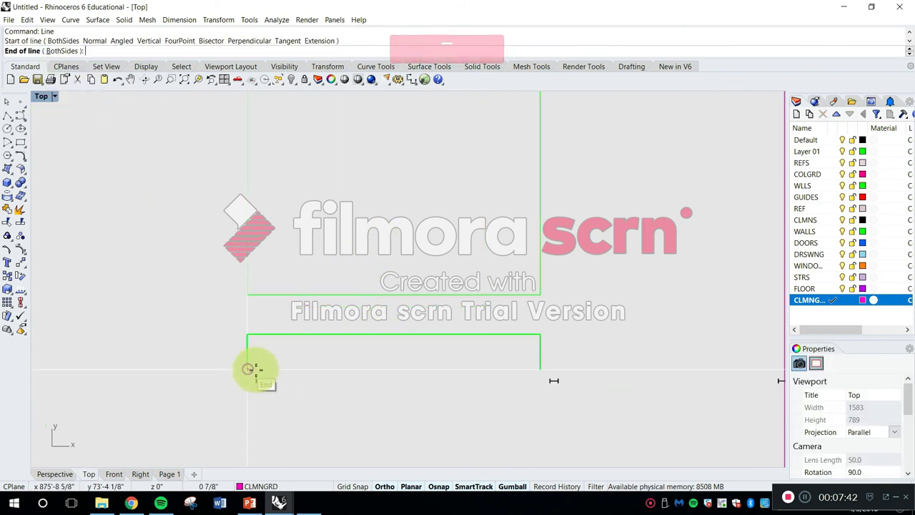
click(539, 367)
key(Escape)
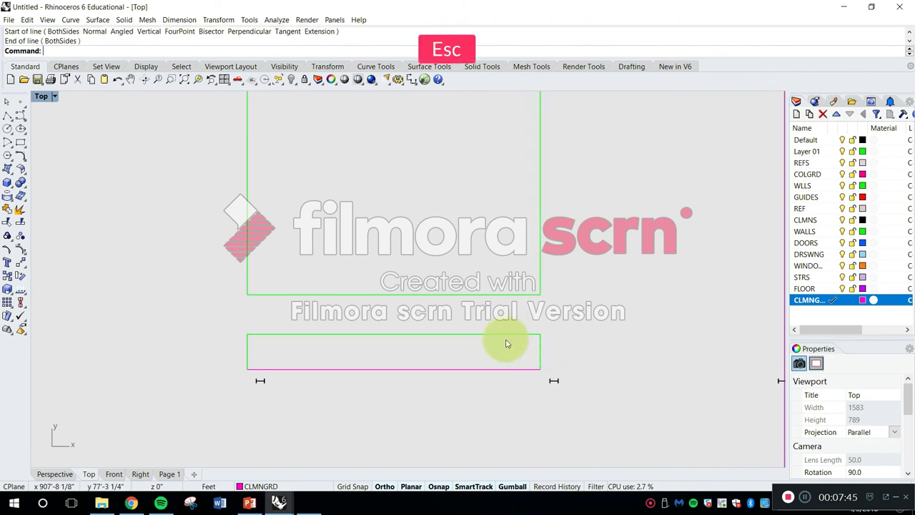
Step: Try to match the new closing line's layer to that of the narrow outline with MatchLayer
text(MatchLayer)
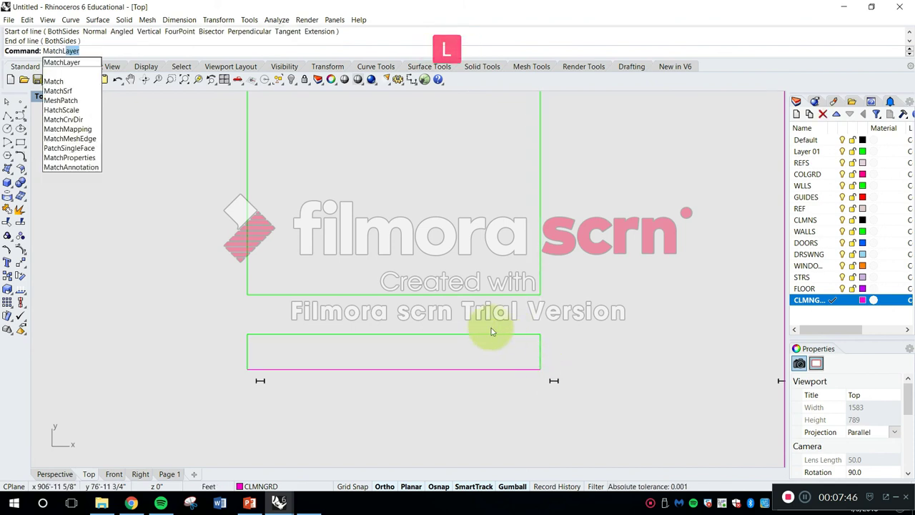
key(Return)
click(483, 337)
key(Return)
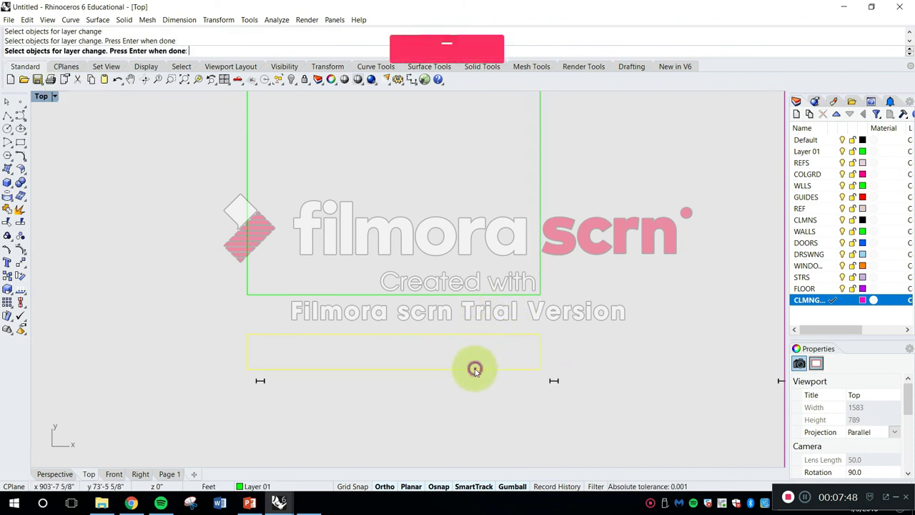
scroll(486, 329, down, 5)
key(Escape)
scroll(495, 294, up, 6)
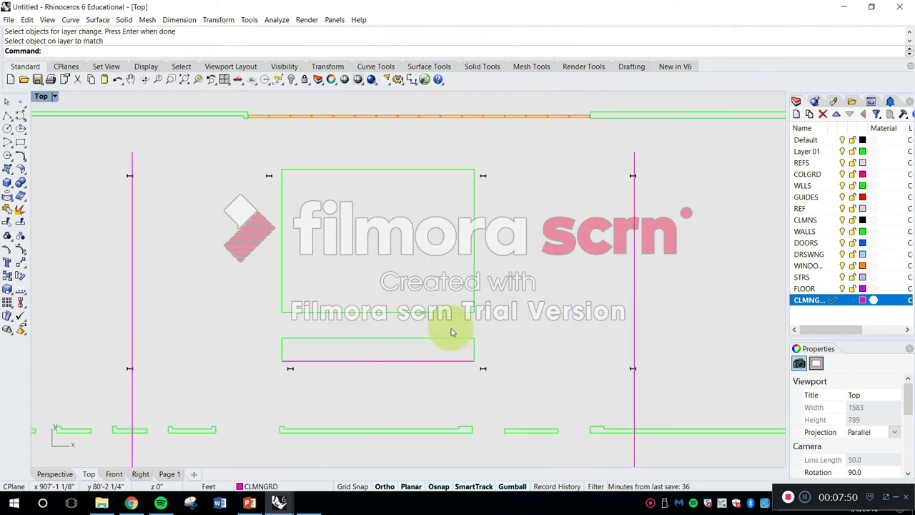
click(453, 348)
key(Return)
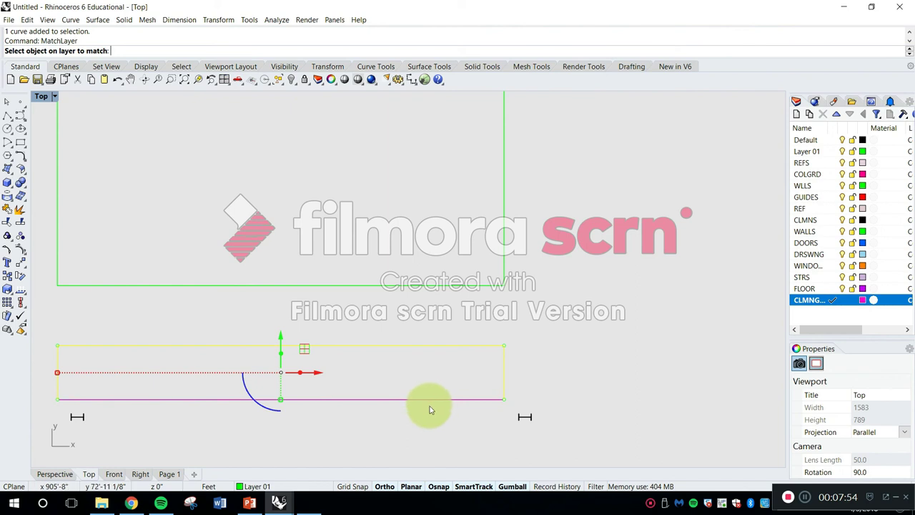
key(Escape)
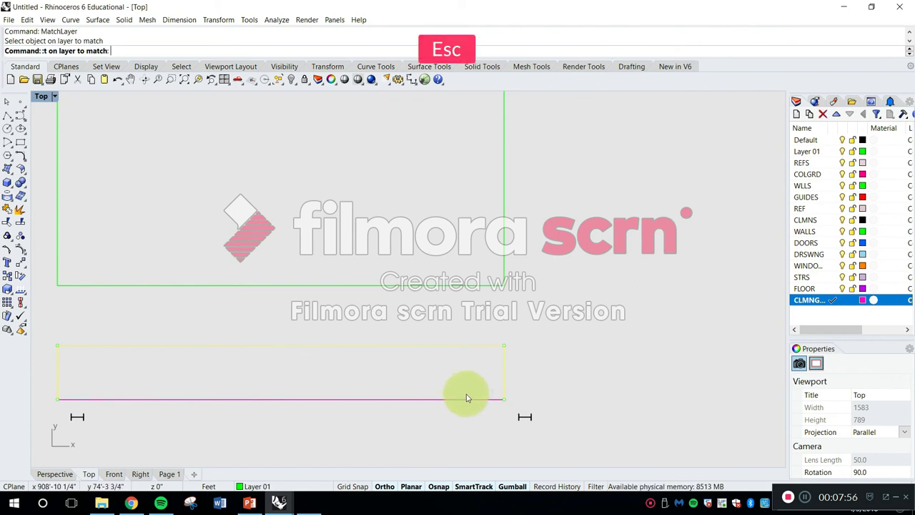
Step: Put the closing line on Layer 01 by matching its layer to the narrow outline's north edge
click(461, 399)
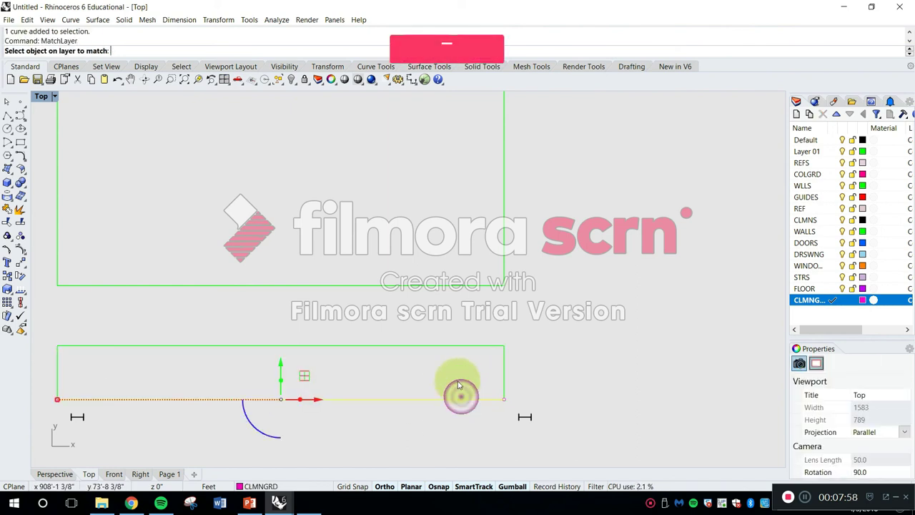
right_click(468, 344)
key(Escape)
scroll(482, 354, down, 5)
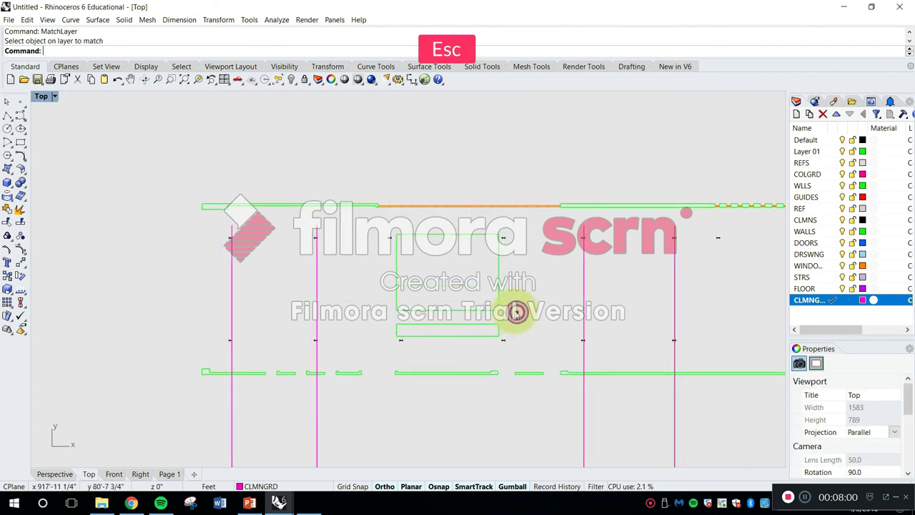
key(Escape)
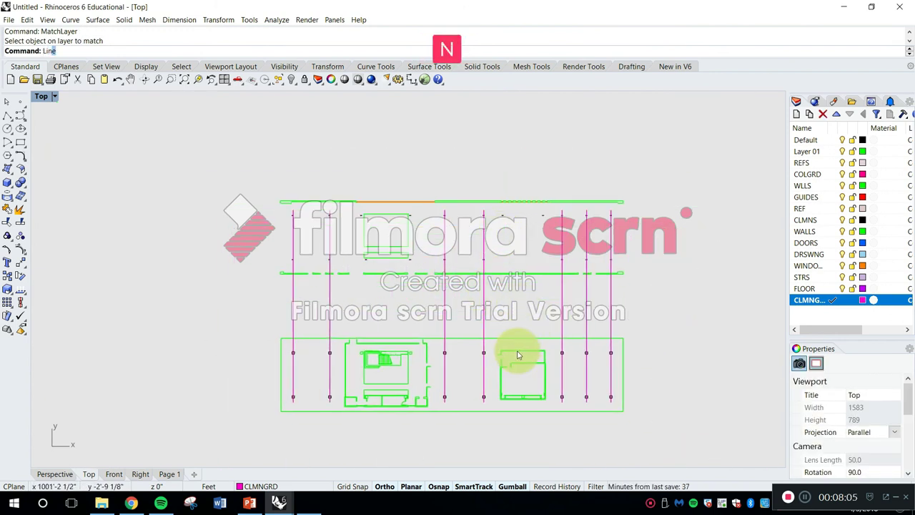
Step: Draw a horizontal line across all the vertical grid lines, just above the lower plan's outline
text(Lin)
key(Return)
scroll(637, 331, up, 4)
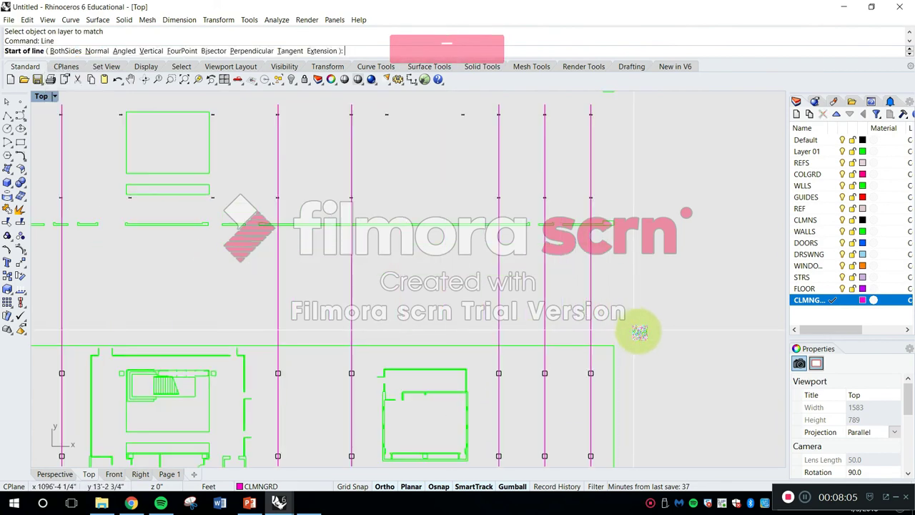
scroll(668, 289, down, 2)
click(673, 287)
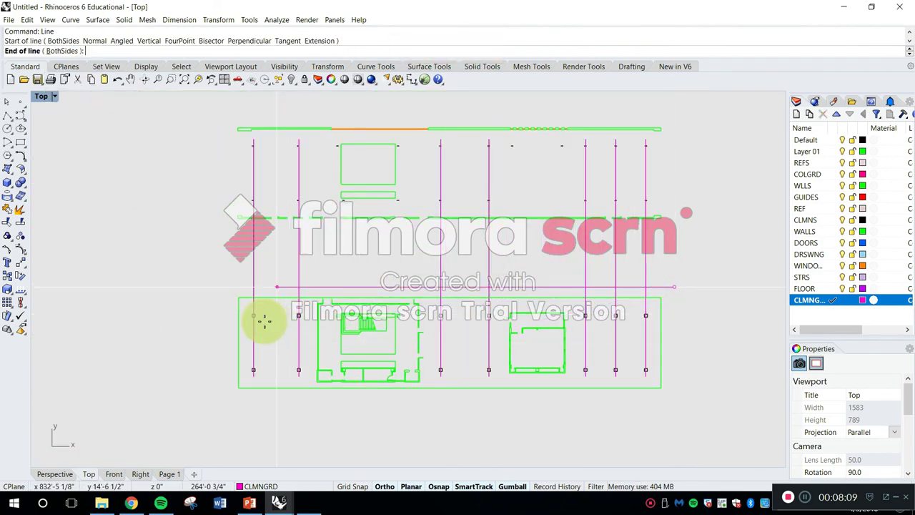
click(202, 303)
key(Escape)
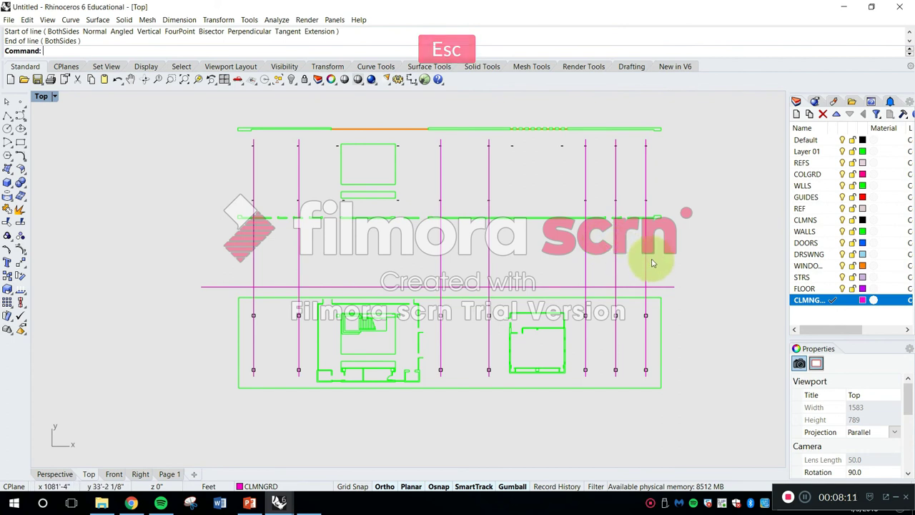
Step: Draw a second horizontal line across the grid lines, just below the upper plan's south wall
key(Return)
click(659, 233)
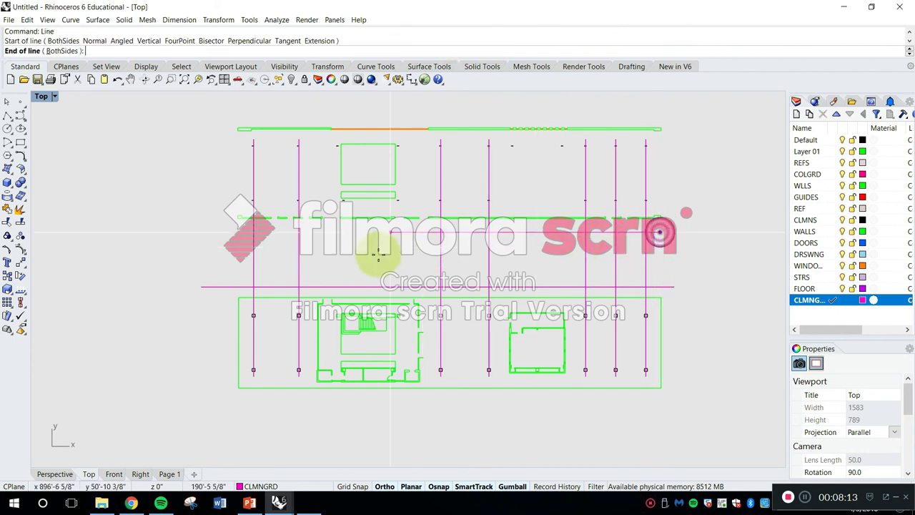
click(218, 245)
key(Escape)
Step: Trim away the grid line segments between the two horizontal lines, using both lines as cutting objects
text(tri)
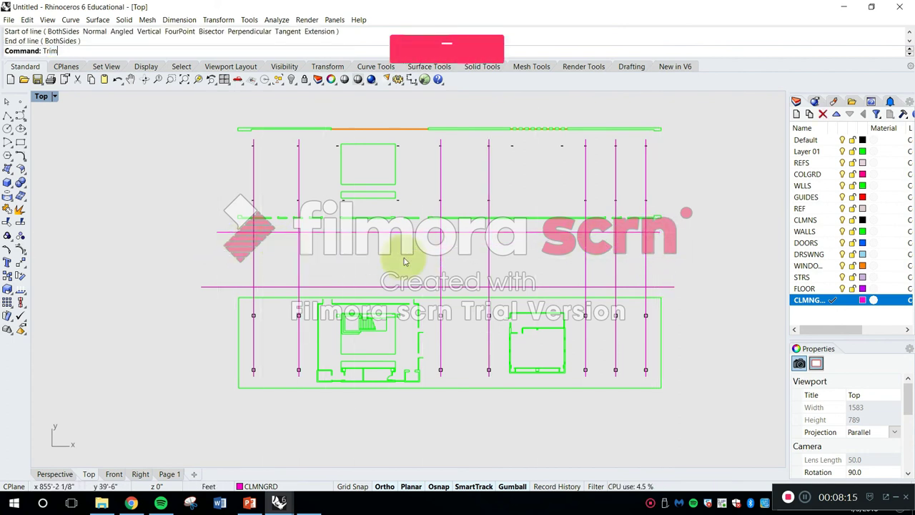
key(Return)
scroll(675, 300, up, 4)
drag(682, 297, 648, 200)
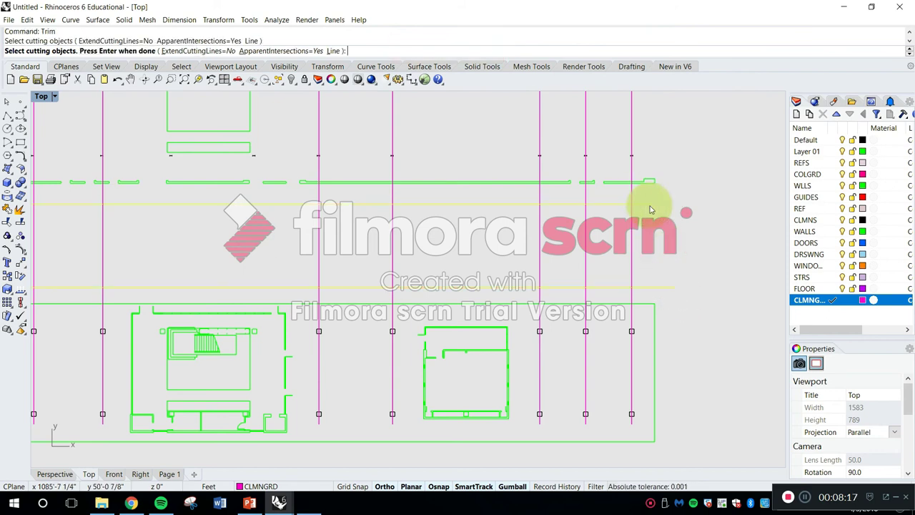
key(Return)
scroll(648, 201, down, 4)
click(360, 216)
key(Escape)
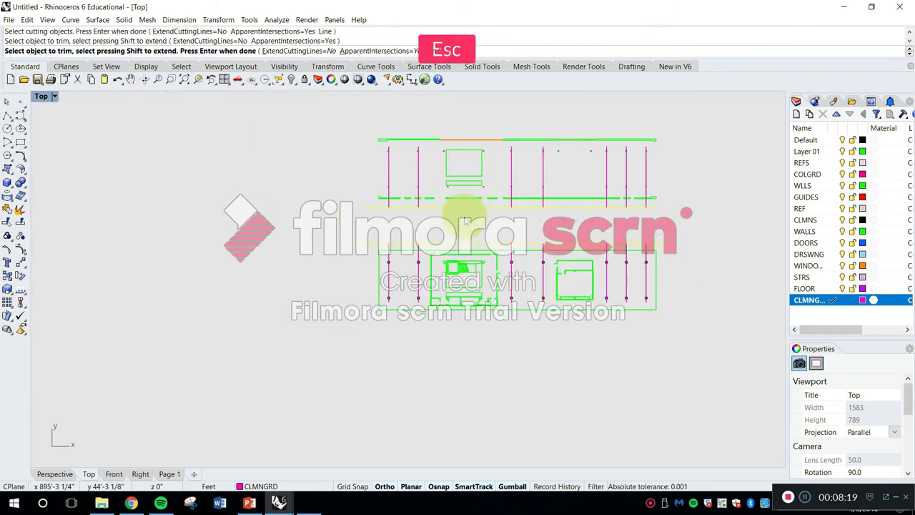
Step: Delete the two horizontal cutting lines between the upper and lower plans
scroll(477, 240, up, 3)
drag(286, 265, 235, 174)
key(Delete)
scroll(286, 243, down, 1)
scroll(372, 279, down, 1)
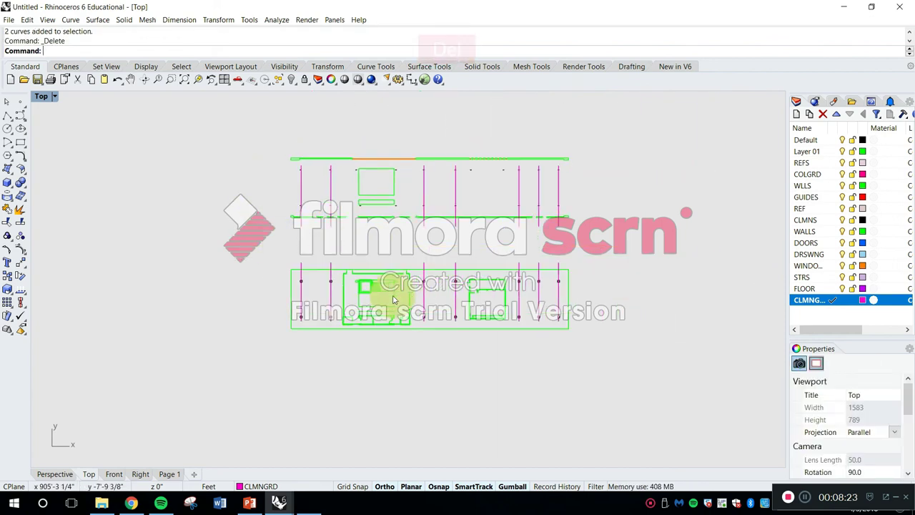
scroll(367, 286, up, 1)
key(Escape)
text(mo)
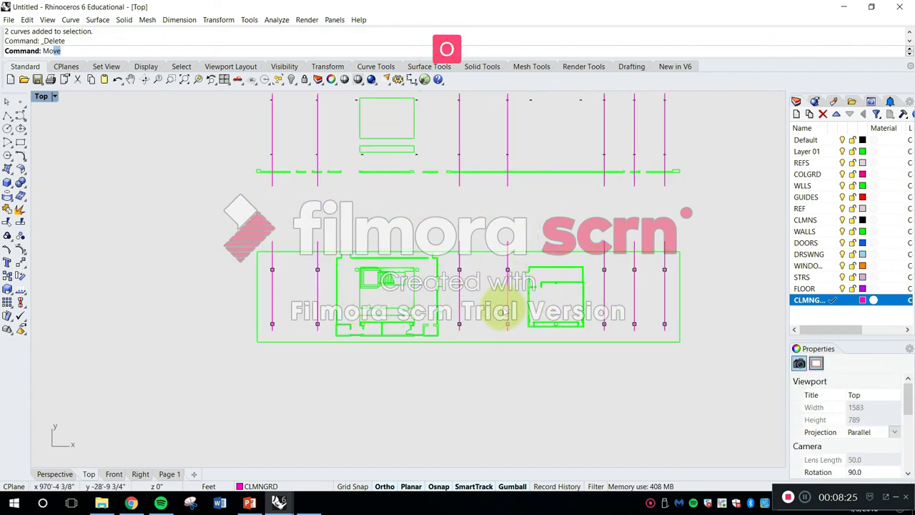
text(v)
key(Return)
scroll(651, 254, up, 1)
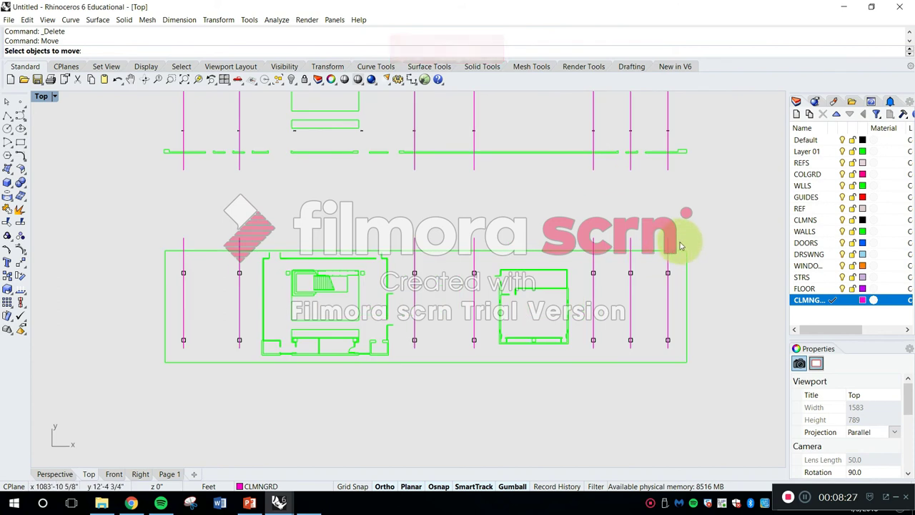
drag(680, 246, 153, 210)
key(Return)
click(119, 276)
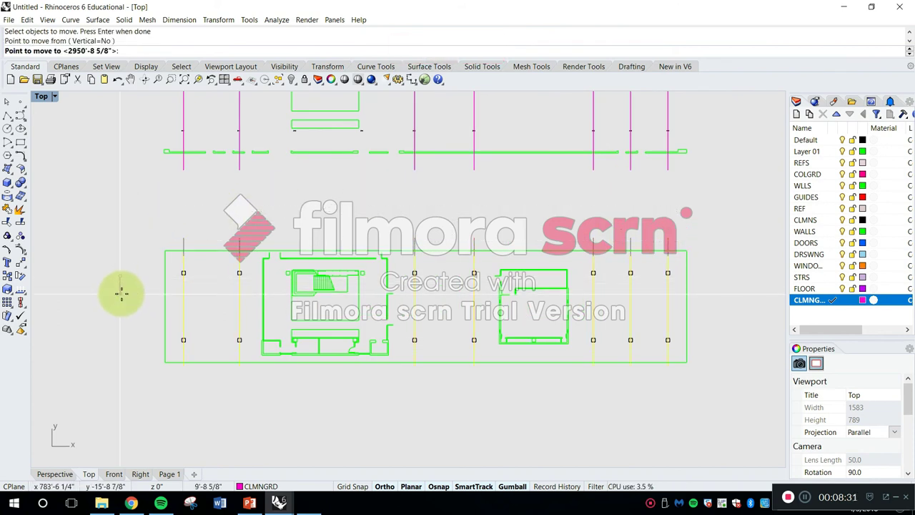
key(Escape)
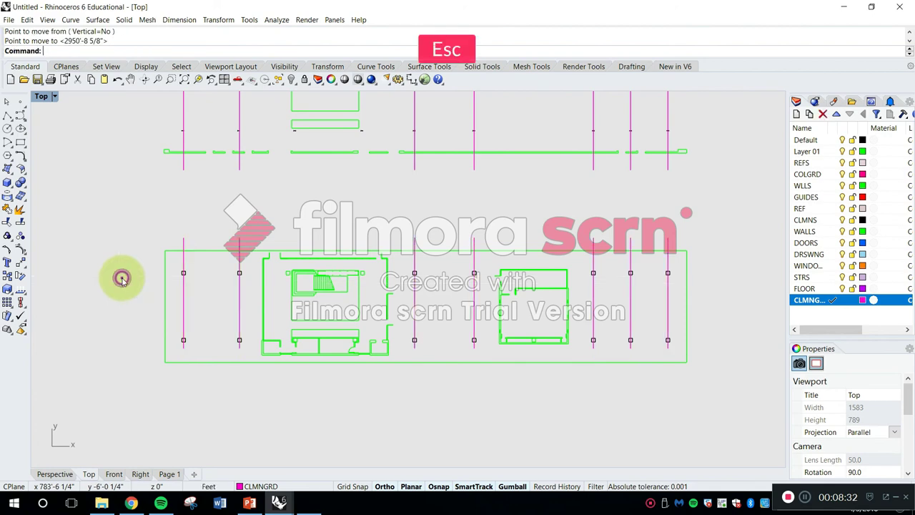
Step: Turn on the control points of the lower plan's seven vertical grid lines with PointsOn
drag(676, 241, 118, 198)
scroll(204, 248, up, 3)
scroll(154, 239, up, 1)
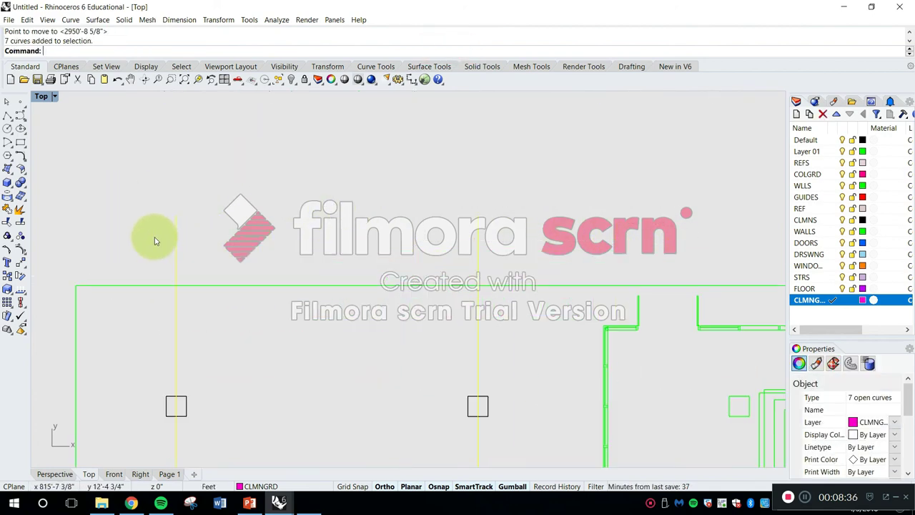
scroll(152, 238, down, 4)
key(F10)
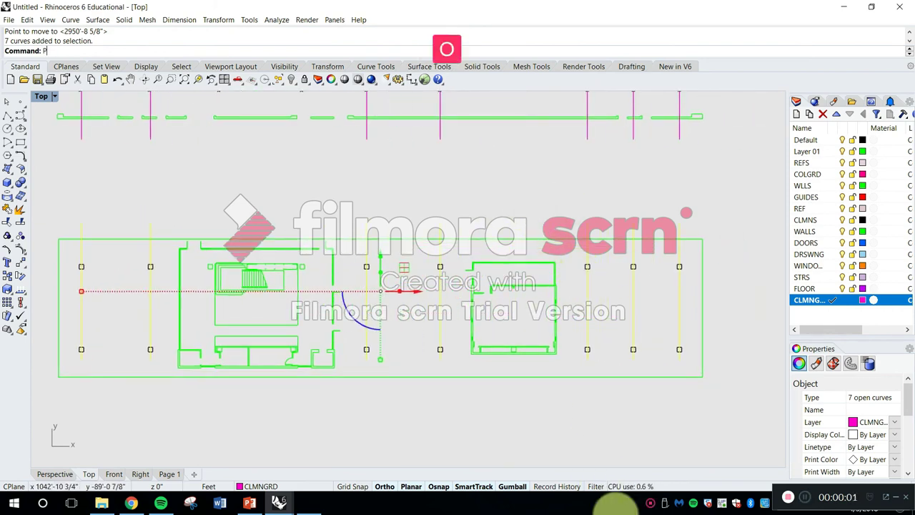
text(t)
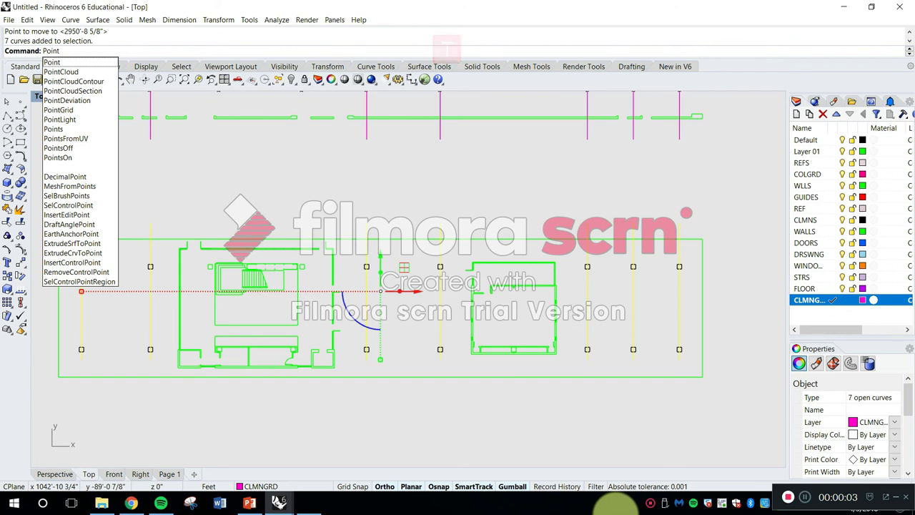
key(Down)
key(Down)
key(Down)
key(Down)
key(Down)
key(Down)
key(Down)
key(Down)
key(Down)
key(Down)
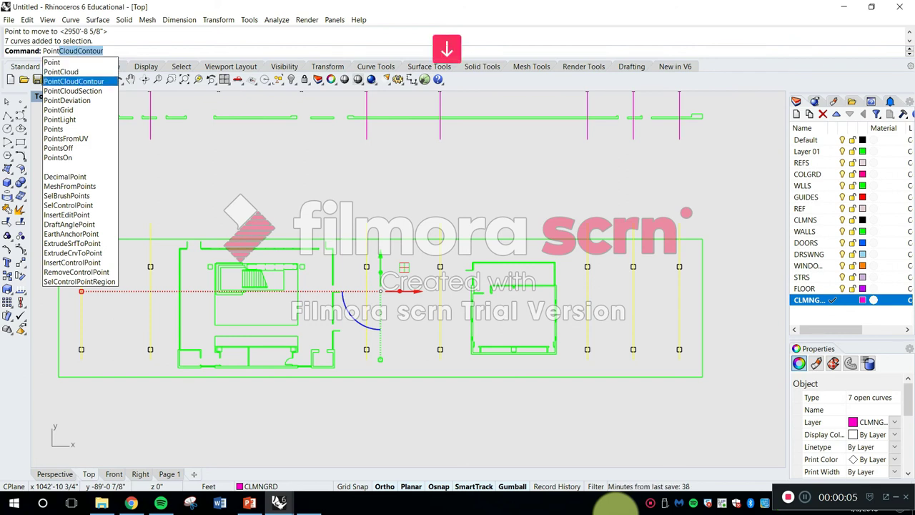
key(Return)
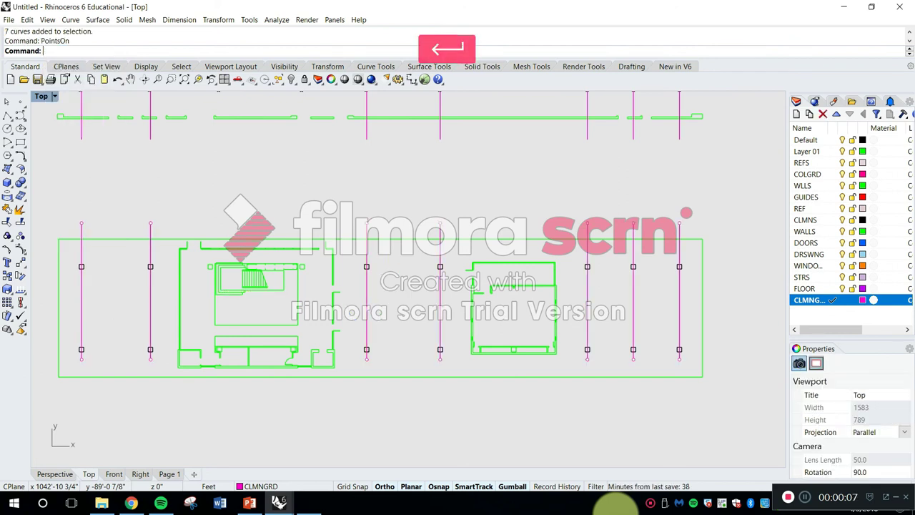
Step: Move the upper end points of the lower plan's seven grid lines down inside the outline, just above the northern column row
scroll(541, 179, down, 2)
scroll(262, 195, up, 2)
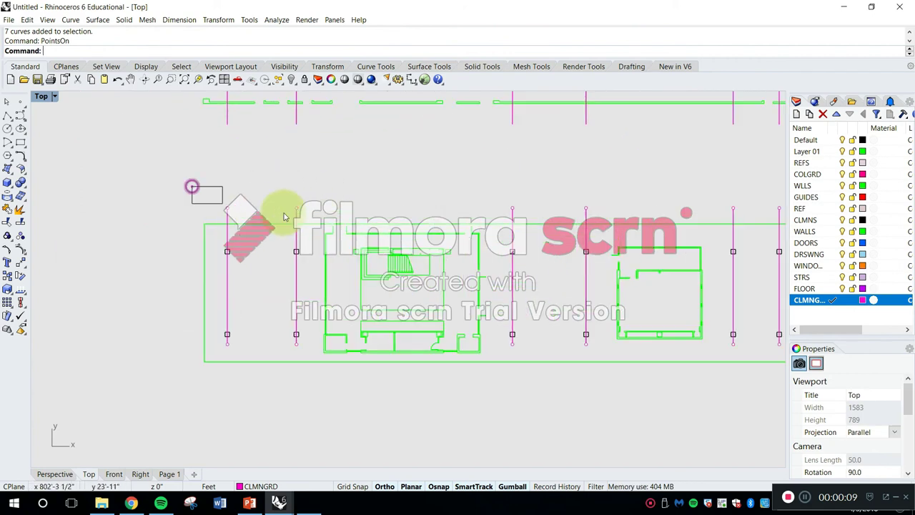
scroll(279, 209, down, 3)
drag(265, 199, 619, 224)
scroll(465, 194, up, 2)
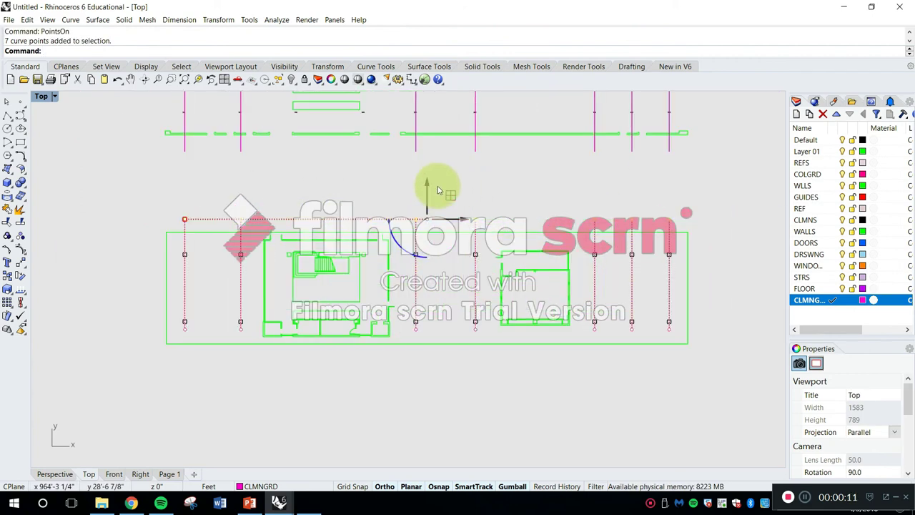
drag(426, 184, 435, 205)
right_drag(435, 204, 429, 270)
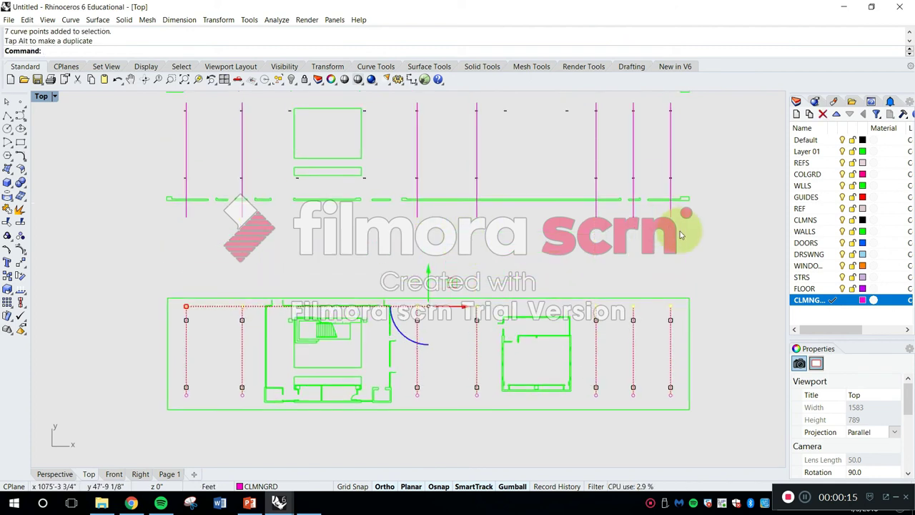
Step: Turn on the control points of the upper plan's seven vertical grid lines with PointsOn
drag(688, 234, 175, 215)
right_drag(307, 211, 329, 243)
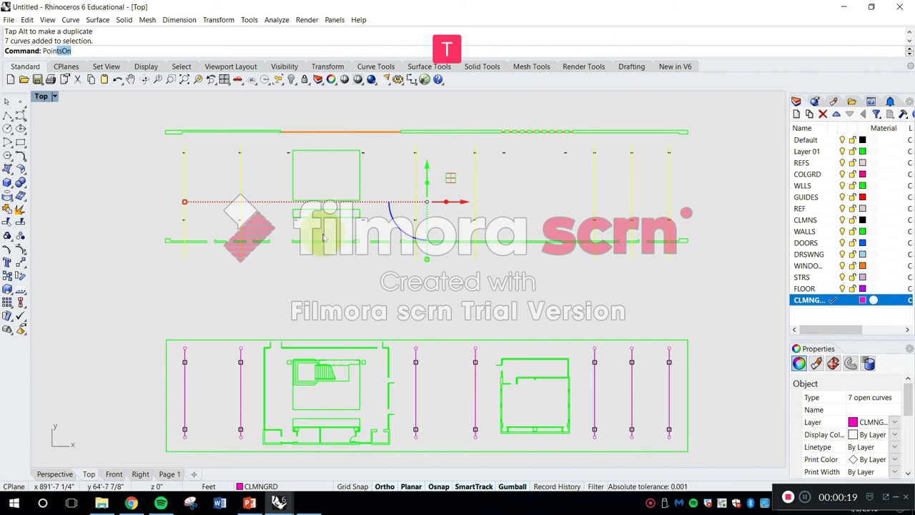
text(tsOn)
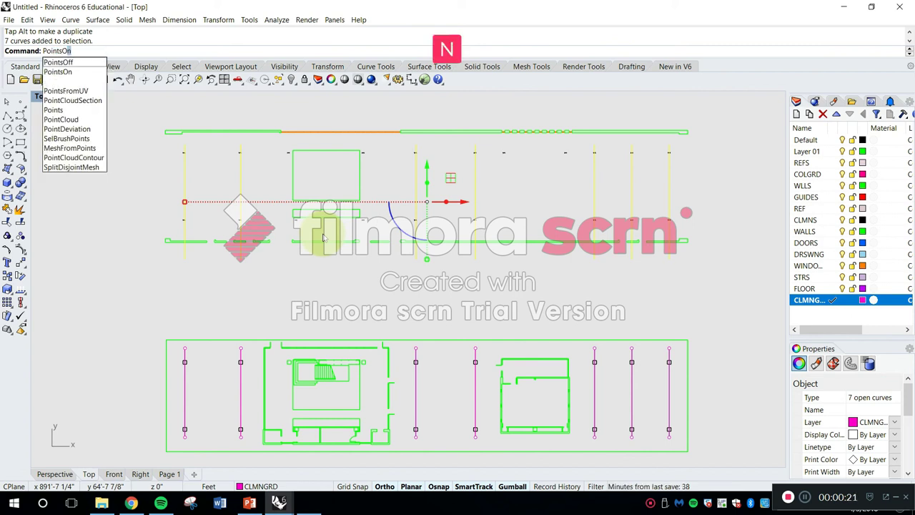
key(Return)
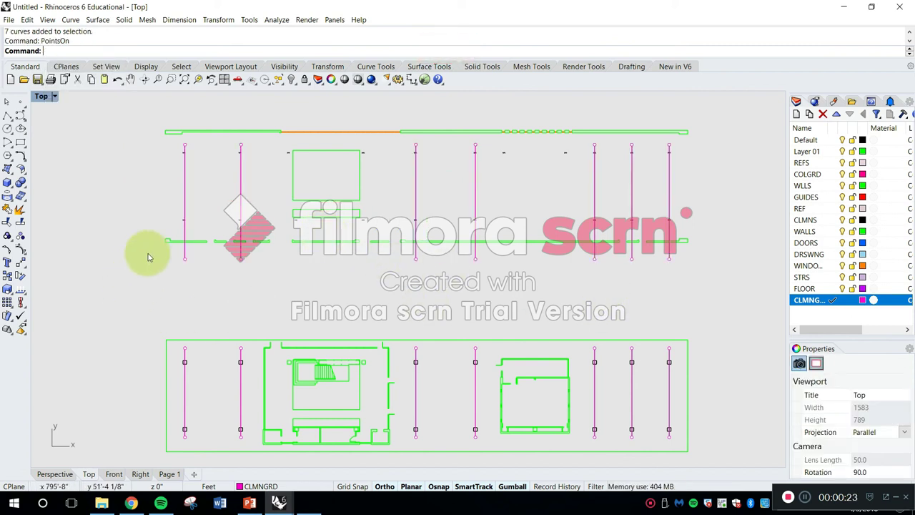
Step: Move the lower end points of the upper plan's seven grid lines up inside the wall outline, just below the southern column row
drag(153, 255, 716, 276)
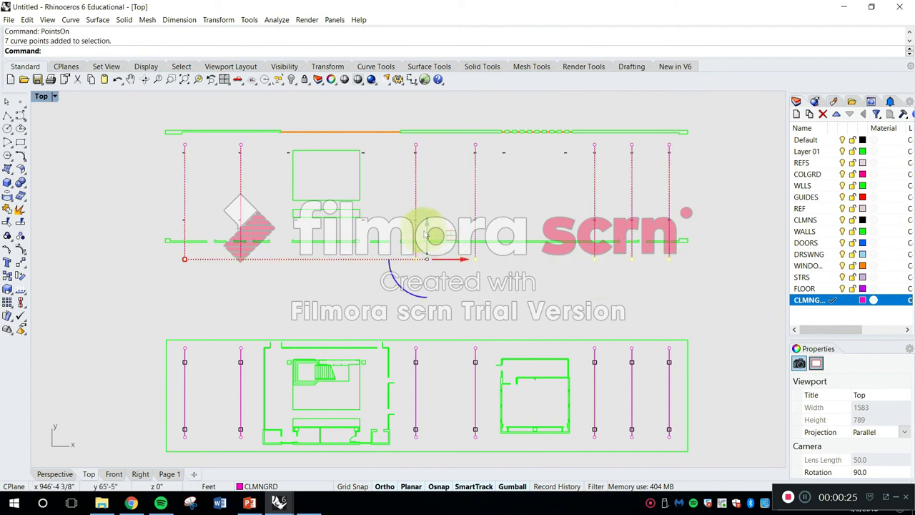
drag(424, 231, 435, 200)
key(Escape)
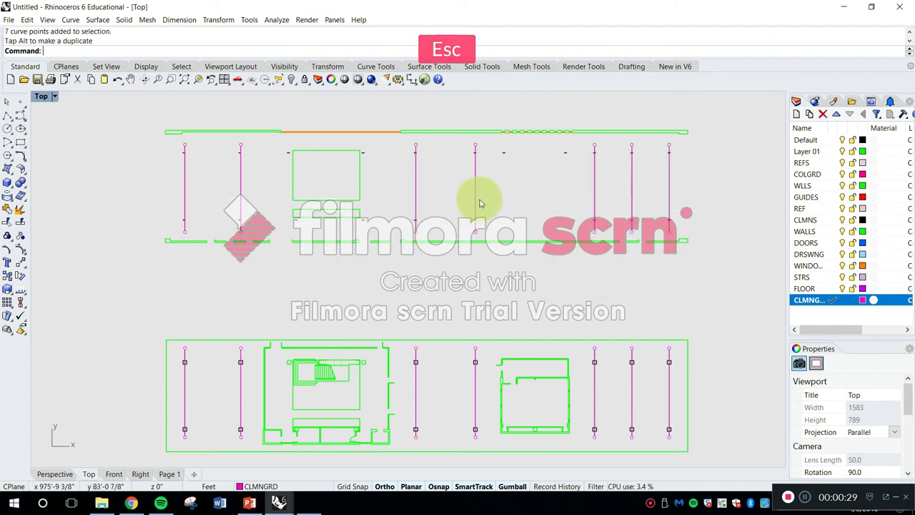
scroll(619, 231, down, 4)
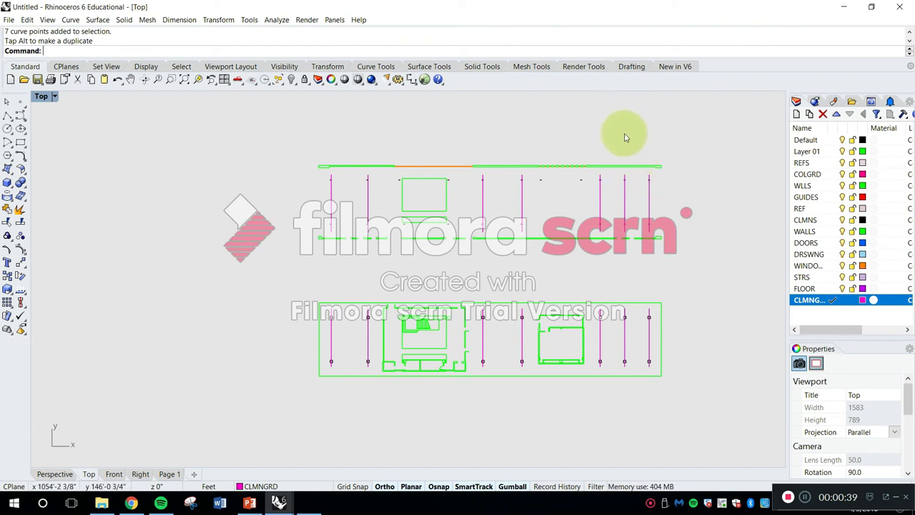
scroll(611, 170, down, 4)
scroll(557, 255, up, 4)
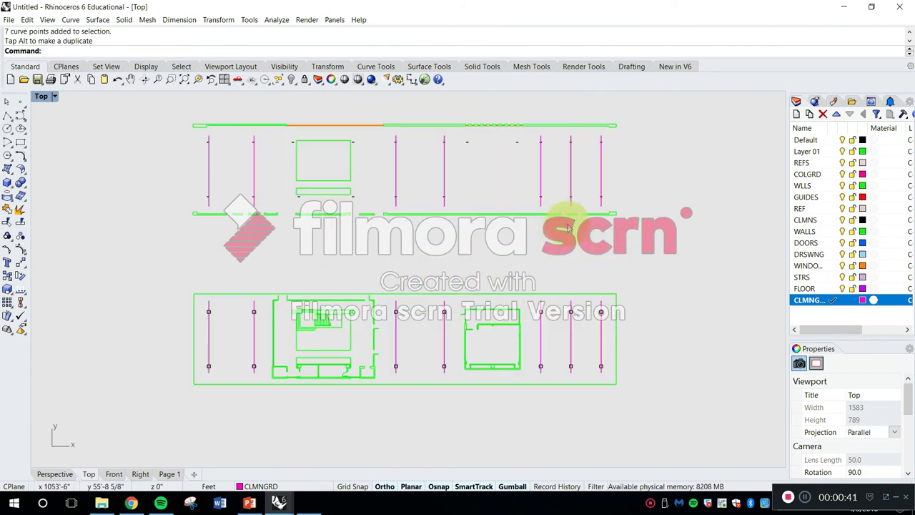
key(Escape)
scroll(565, 204, down, 5)
scroll(588, 243, up, 2)
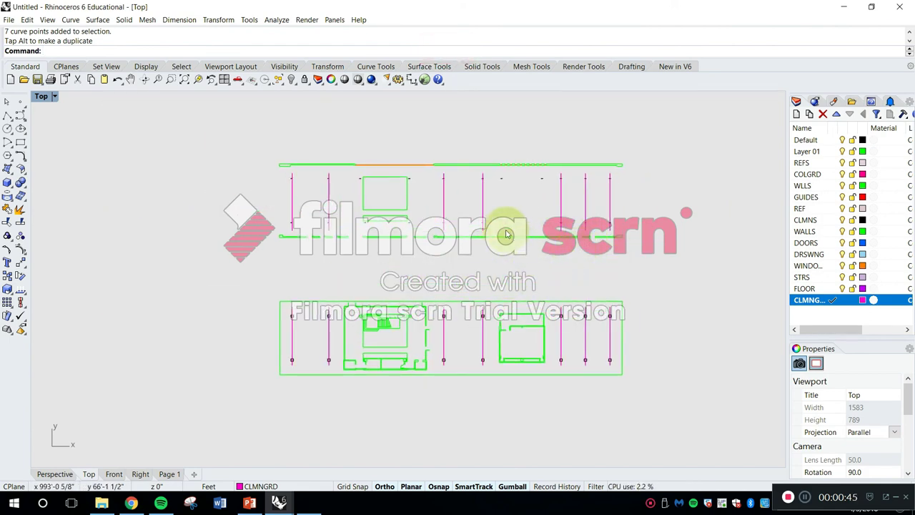
mouse_move(506, 231)
right_down()
mouse_move(491, 213)
mouse_move(496, 223)
right_up()
key(Escape)
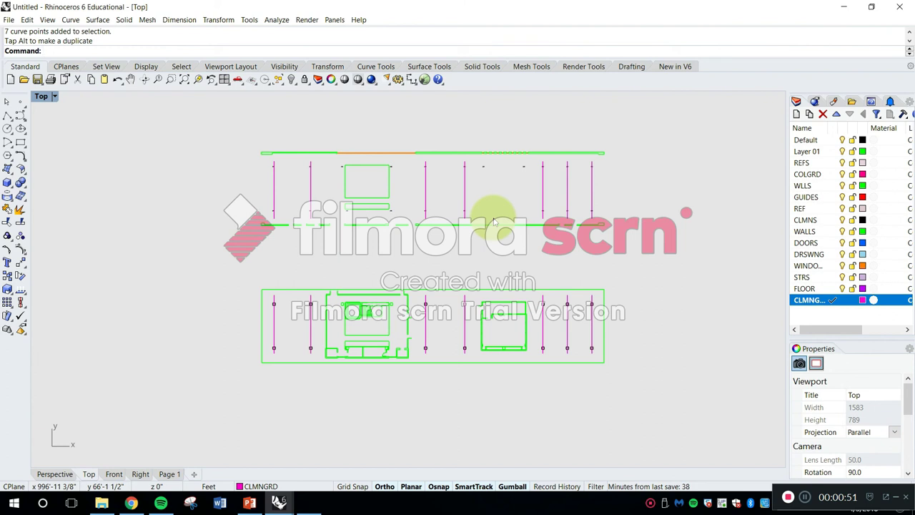
key(Escape)
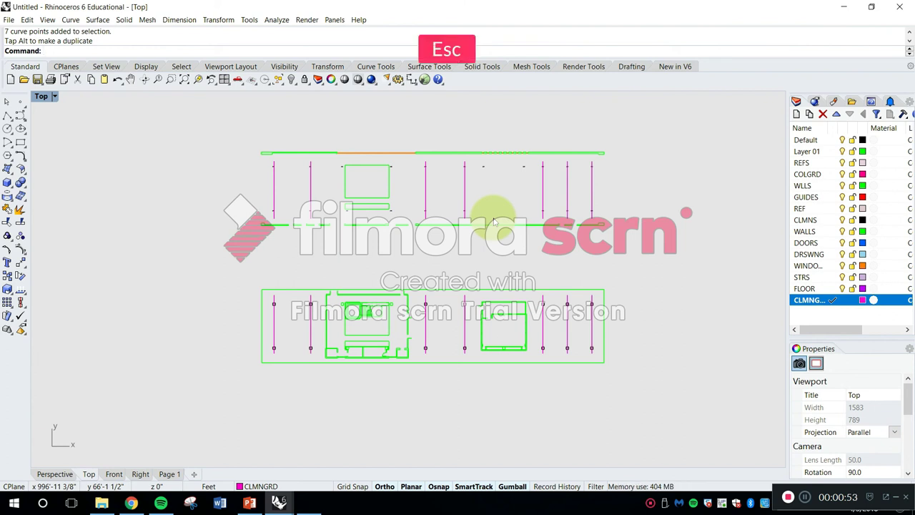
Step: Start the Print command and set the print destination to Adobe PDF
text(p)
key(Return)
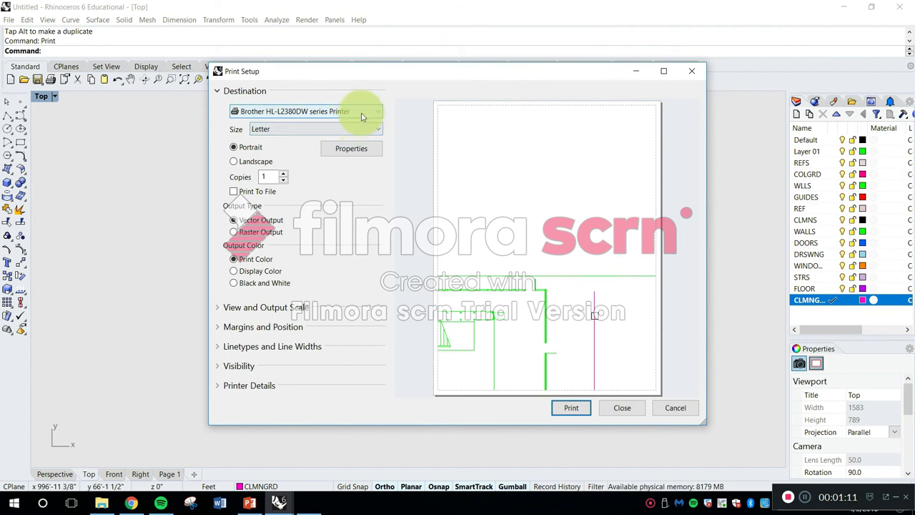
click(322, 109)
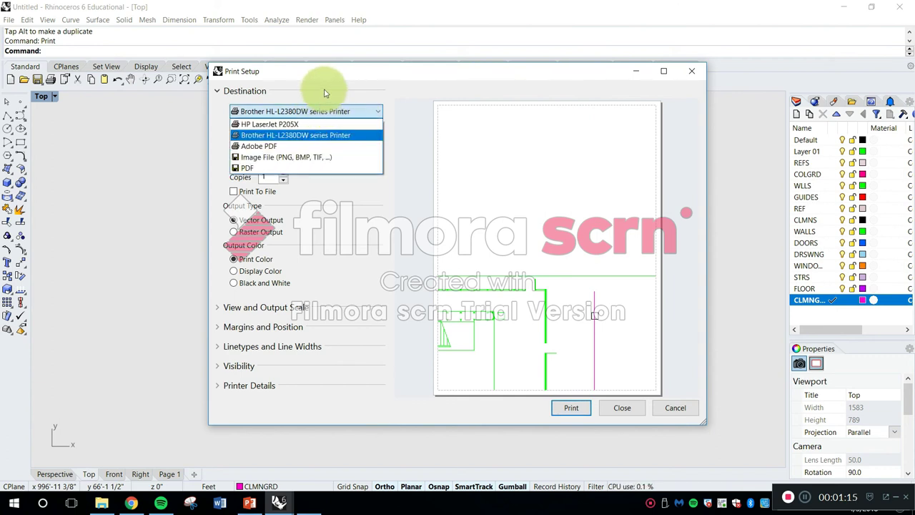
click(319, 147)
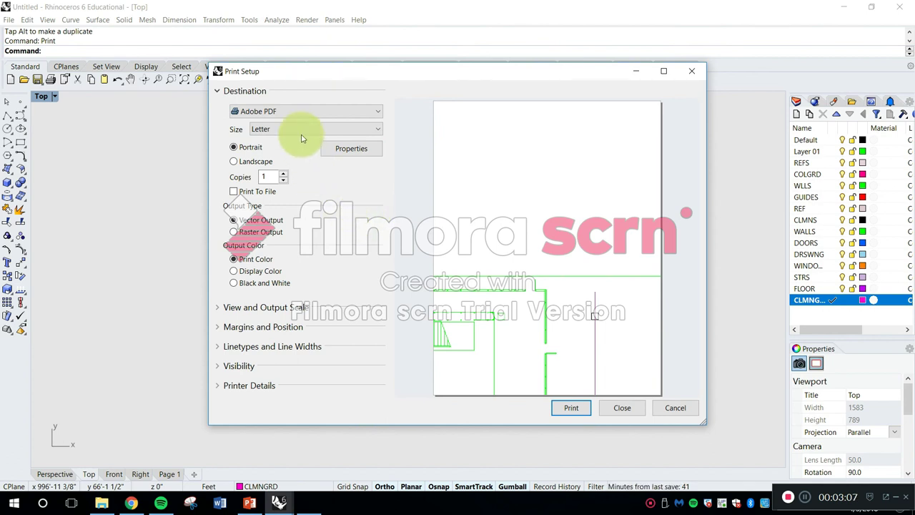
Step: Try the Ledger and Legal paper sizes in the print setup
click(272, 129)
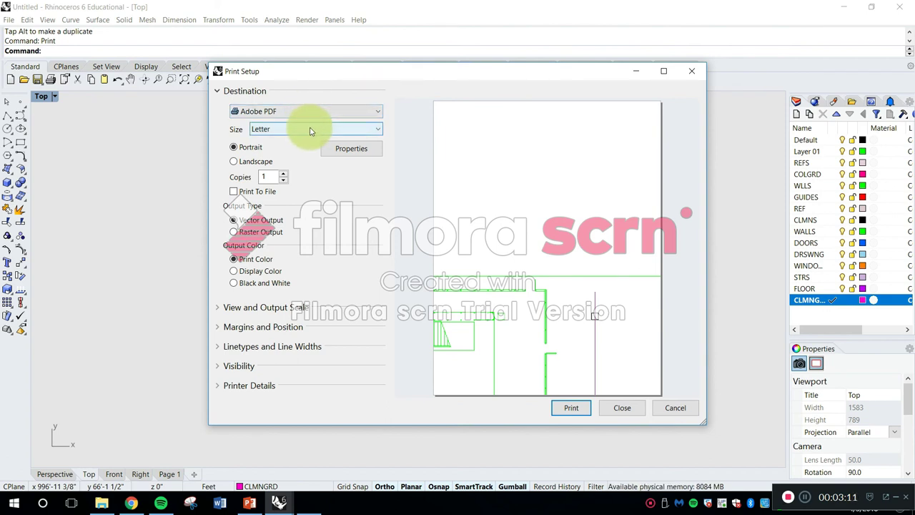
click(308, 128)
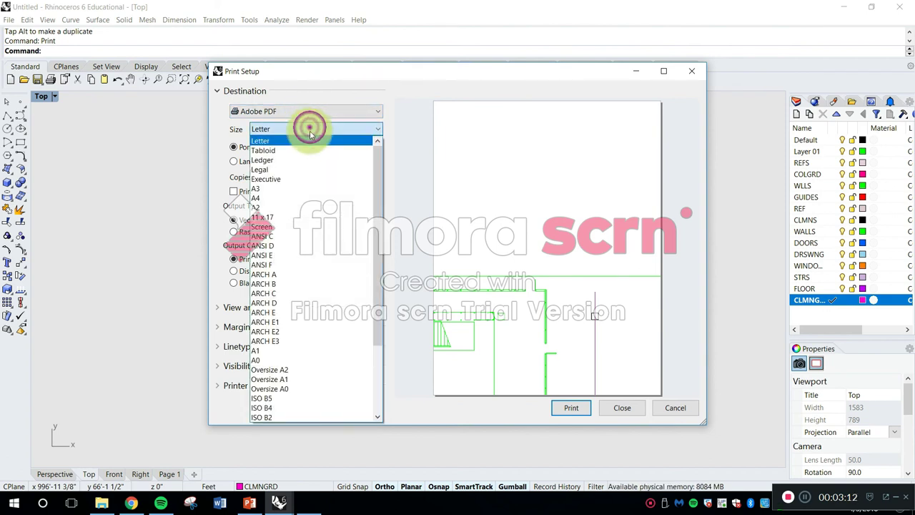
click(394, 67)
drag(398, 67, 388, 40)
click(370, 104)
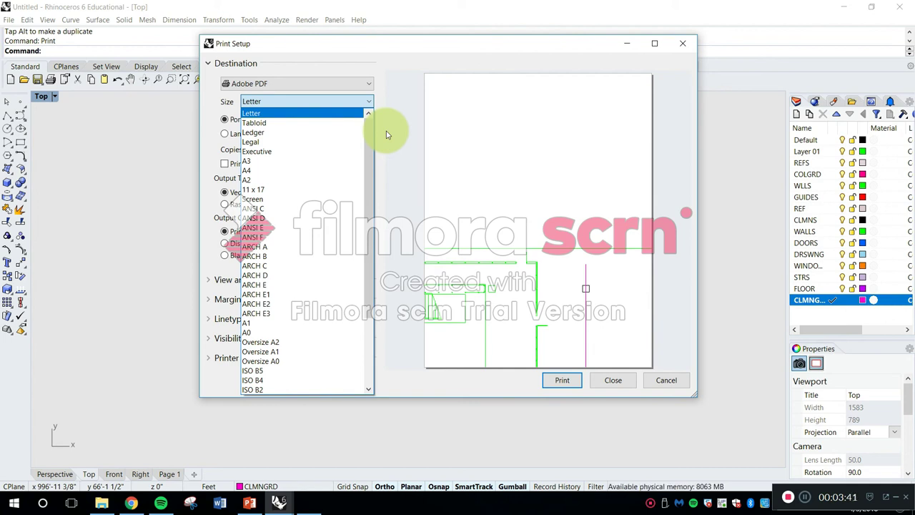
click(303, 133)
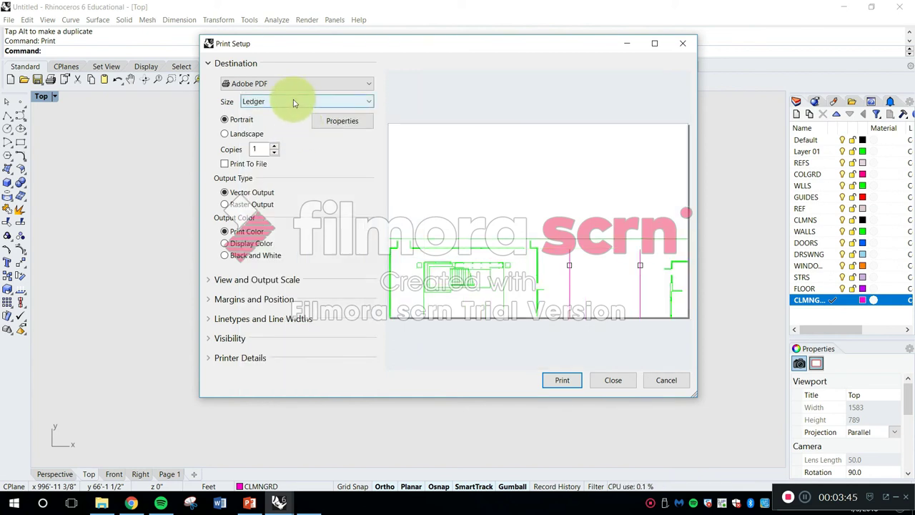
click(295, 103)
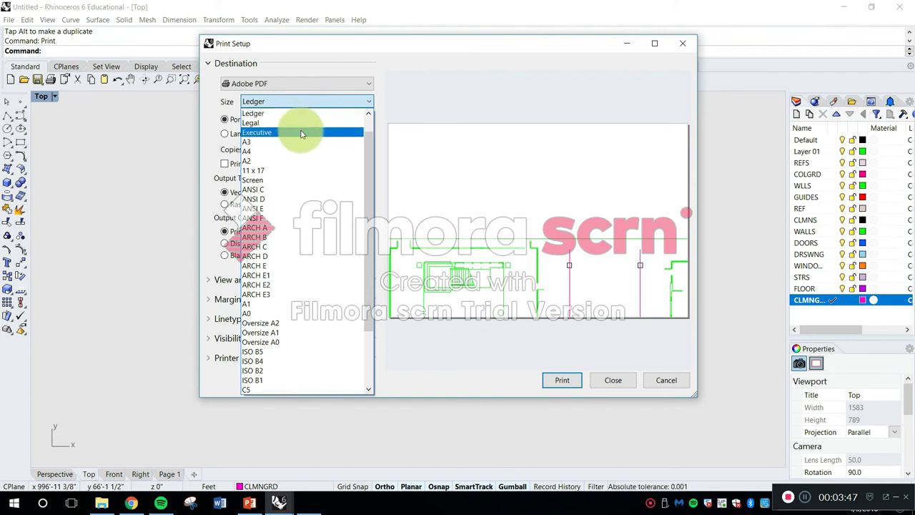
click(297, 127)
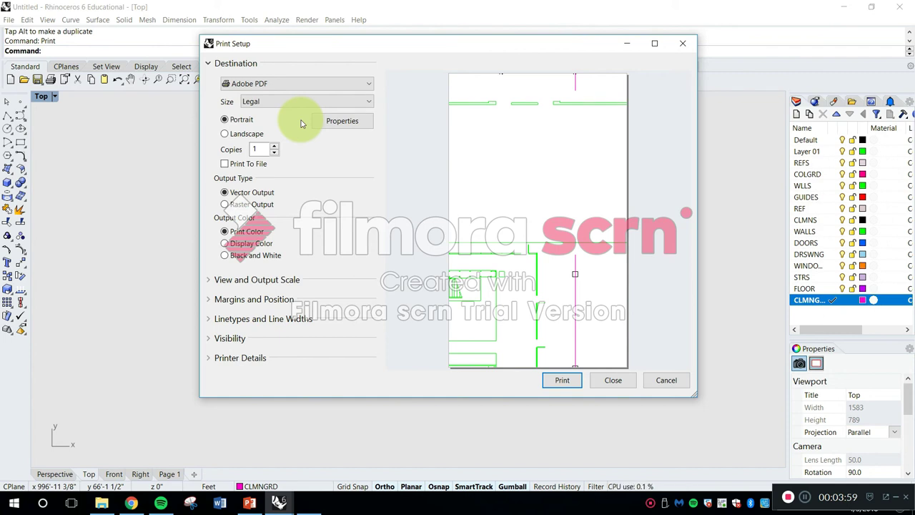
Step: Try the ARCH D paper size and the PostScript Custom Page Size for the print
click(317, 106)
scroll(321, 116, up, 1)
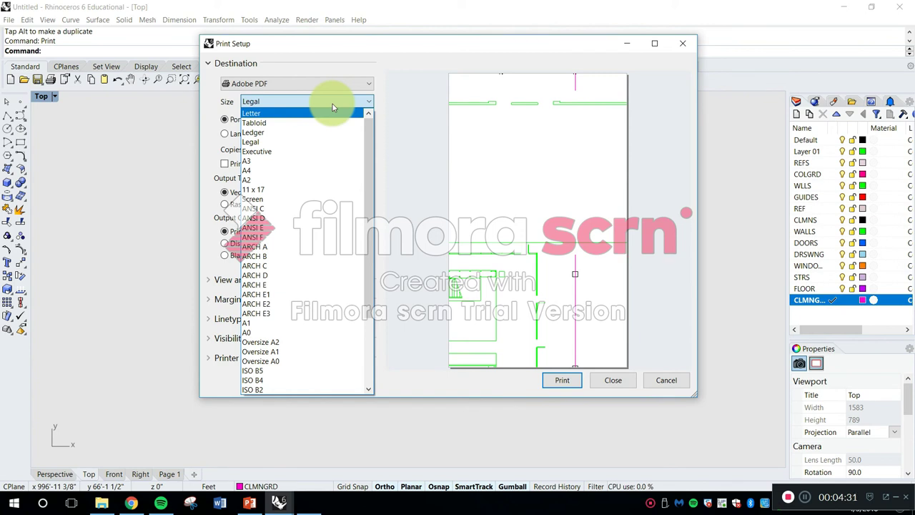
click(290, 275)
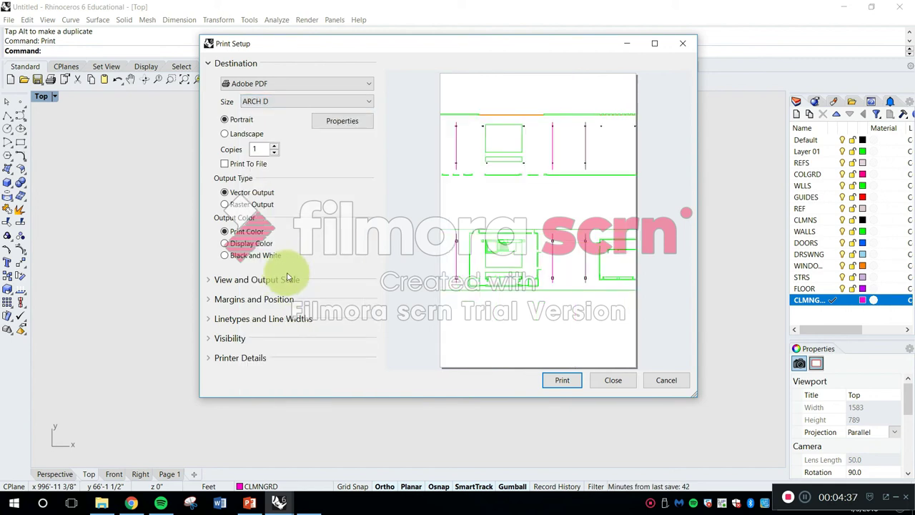
click(313, 101)
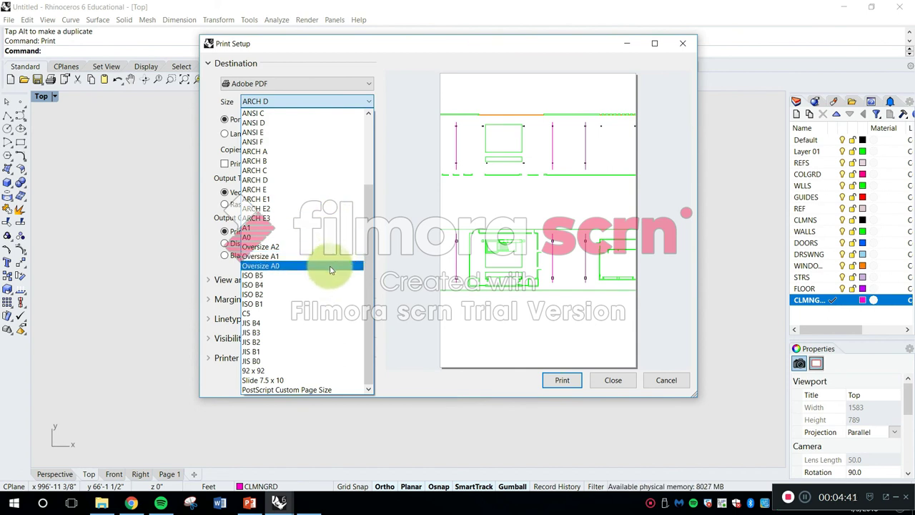
click(330, 390)
click(321, 101)
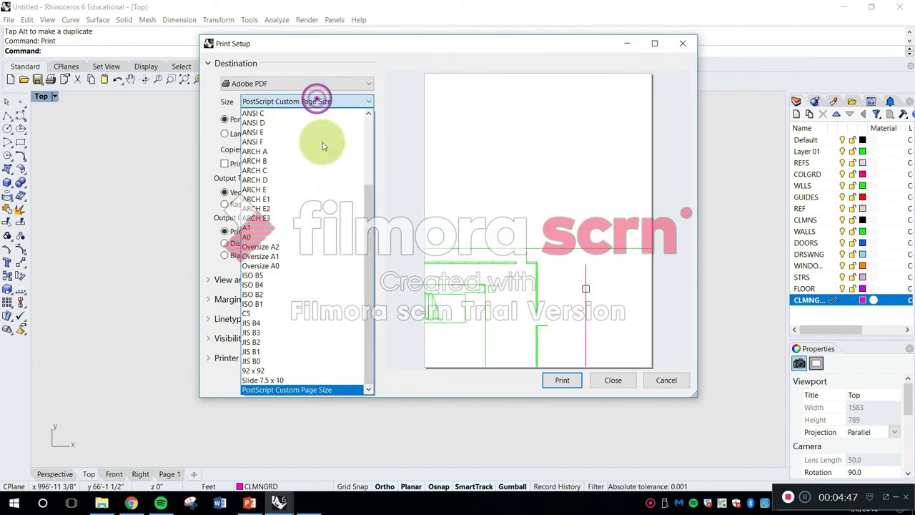
click(423, 42)
Step: Examine the Adobe PDF printer properties for layout, paper quality and PDF conversion settings, leaving them as they are
click(344, 122)
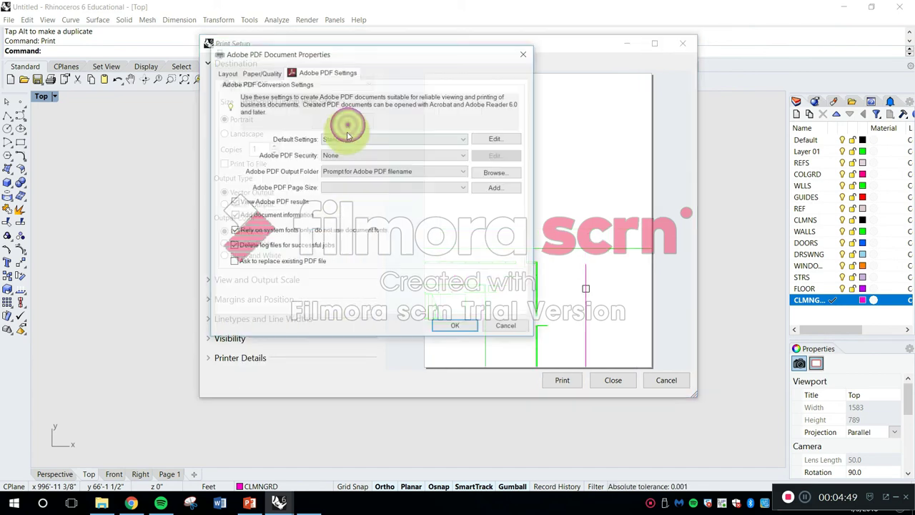
click(258, 72)
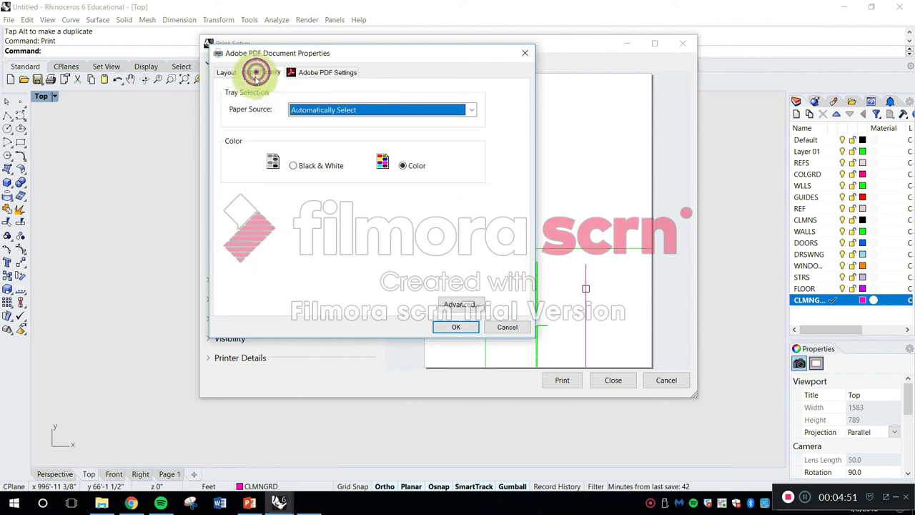
click(226, 72)
click(329, 72)
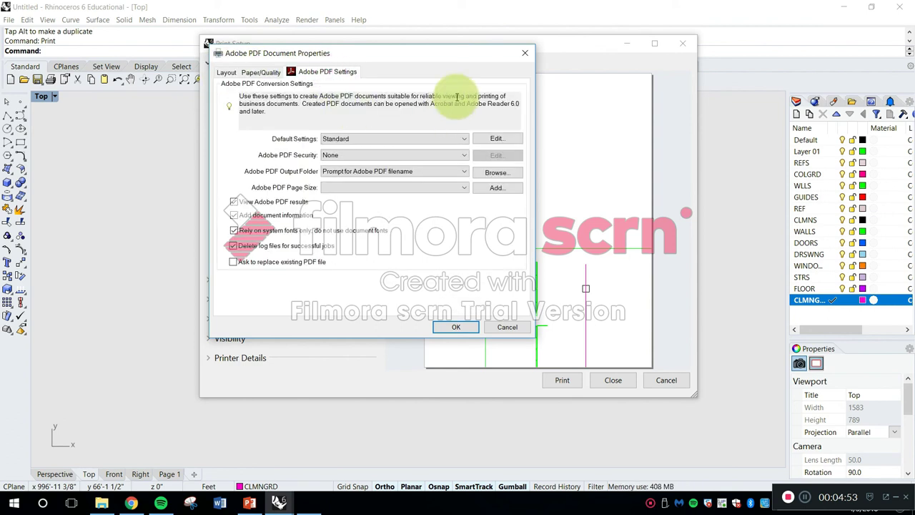
click(525, 53)
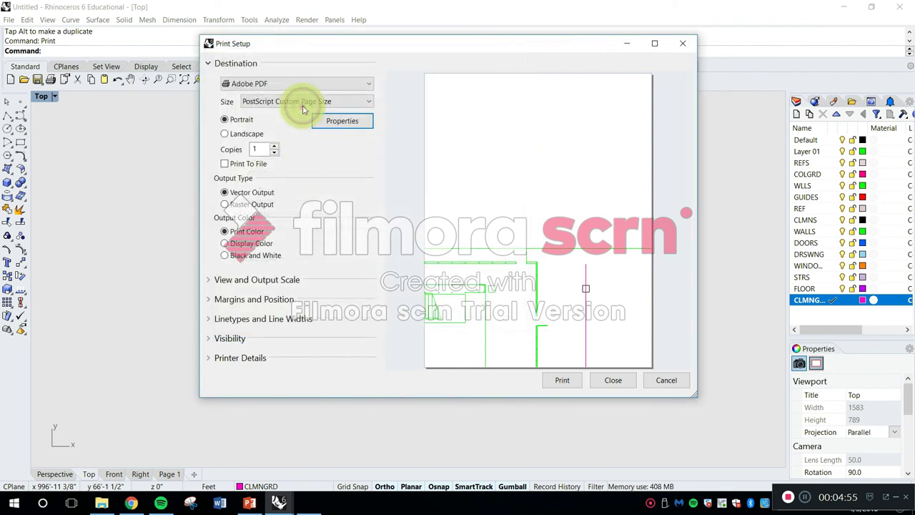
Step: Set the print paper size to ARCH D with landscape orientation
click(302, 102)
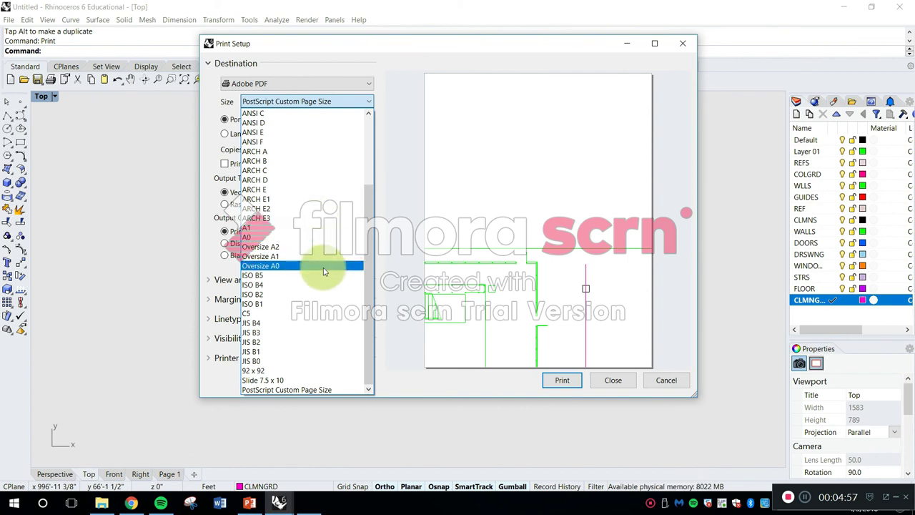
scroll(327, 302, up, 2)
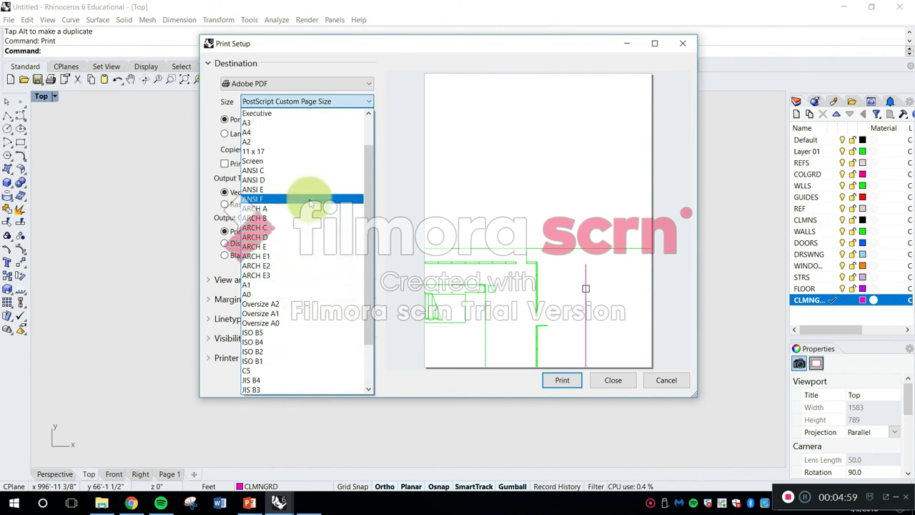
click(309, 238)
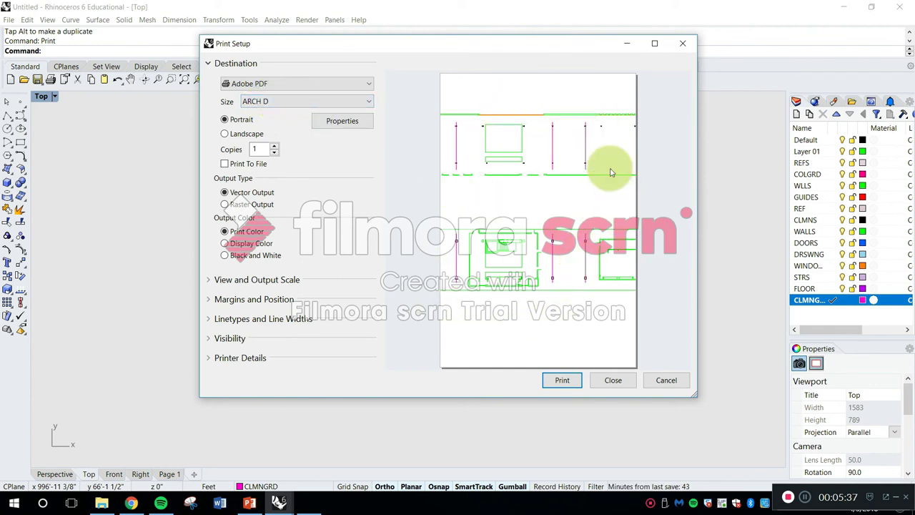
click(329, 123)
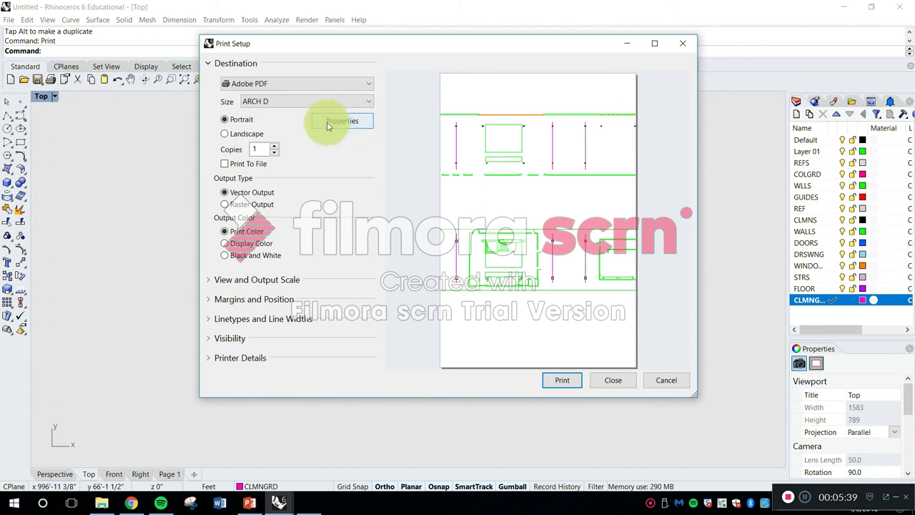
click(246, 136)
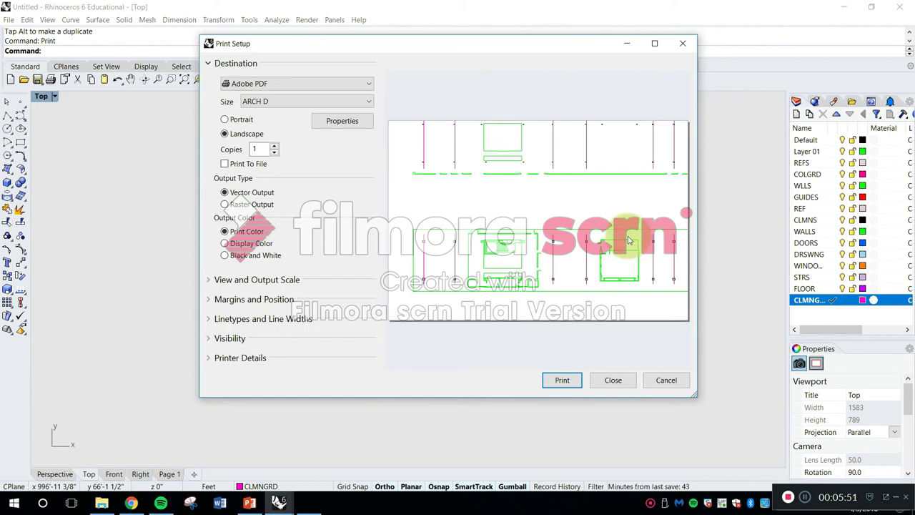
Step: Set the print output type to Vector Output
drag(564, 45, 539, 409)
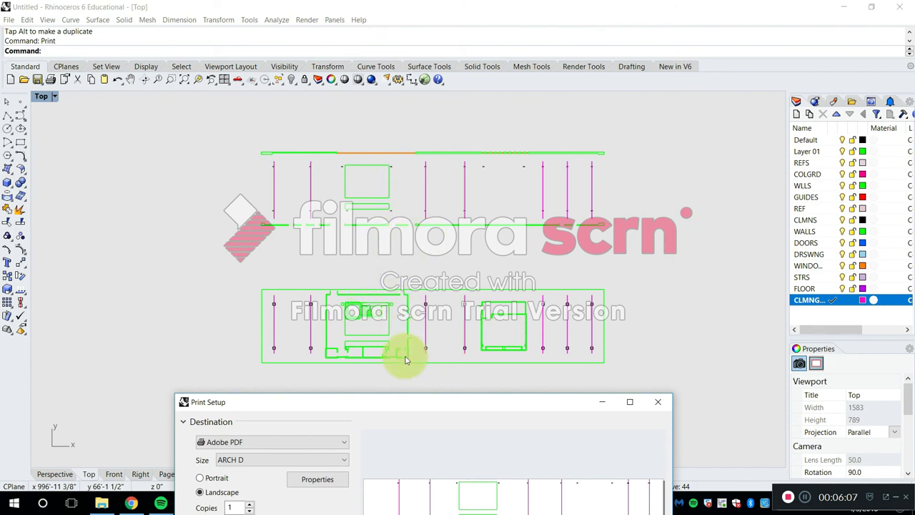
drag(437, 402, 435, 53)
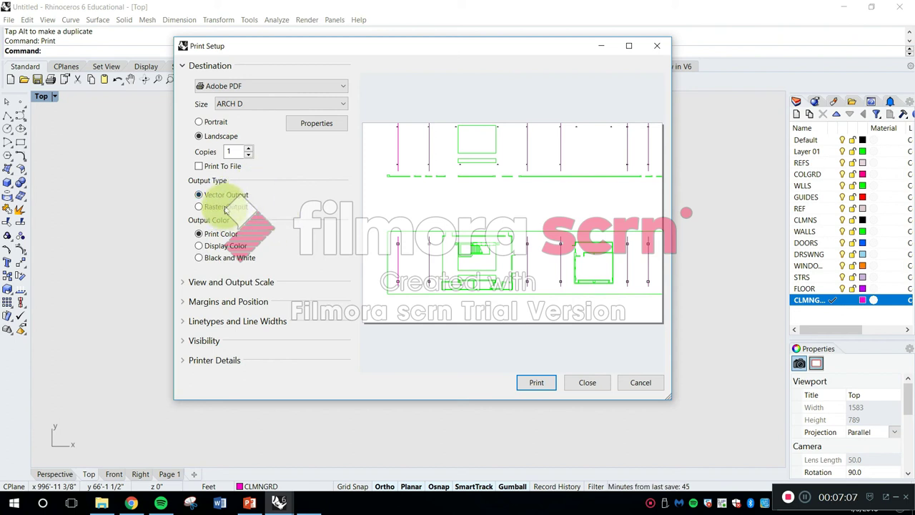
click(221, 197)
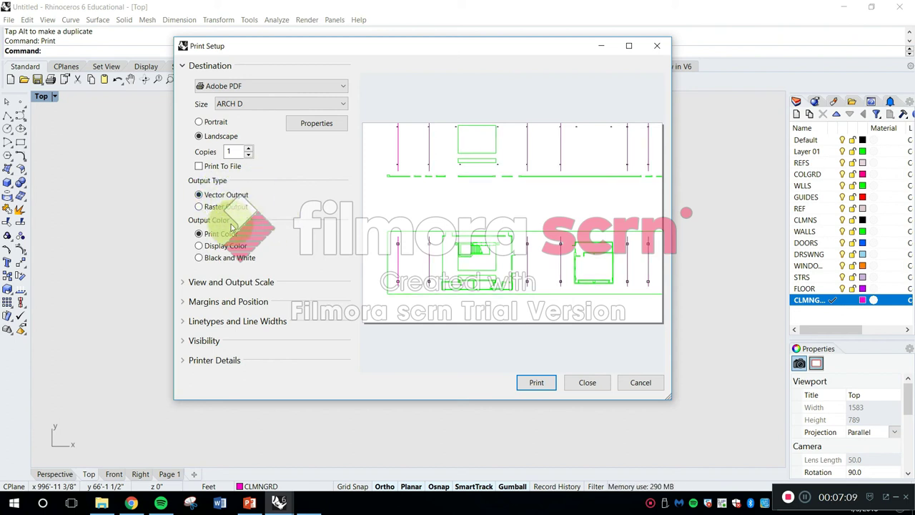
Step: Set the print output color to Black and White and show the View and Output Scale settings
click(241, 259)
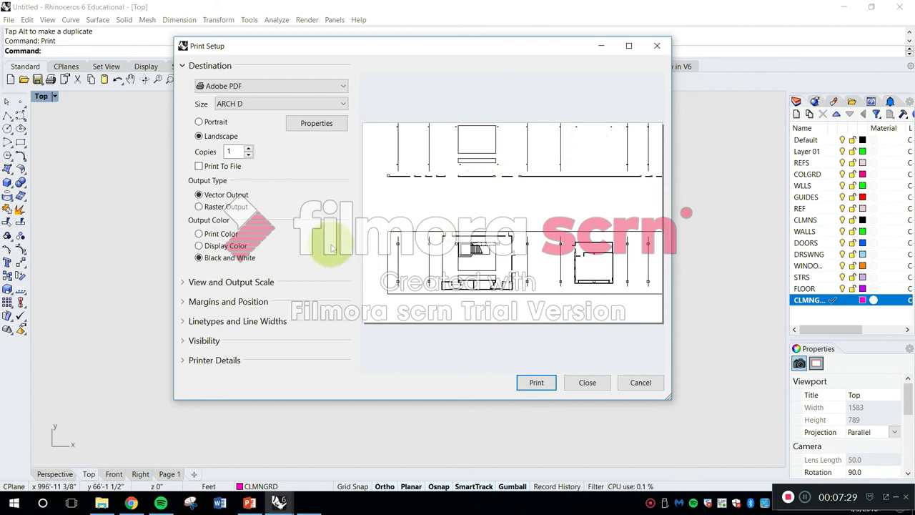
click(184, 66)
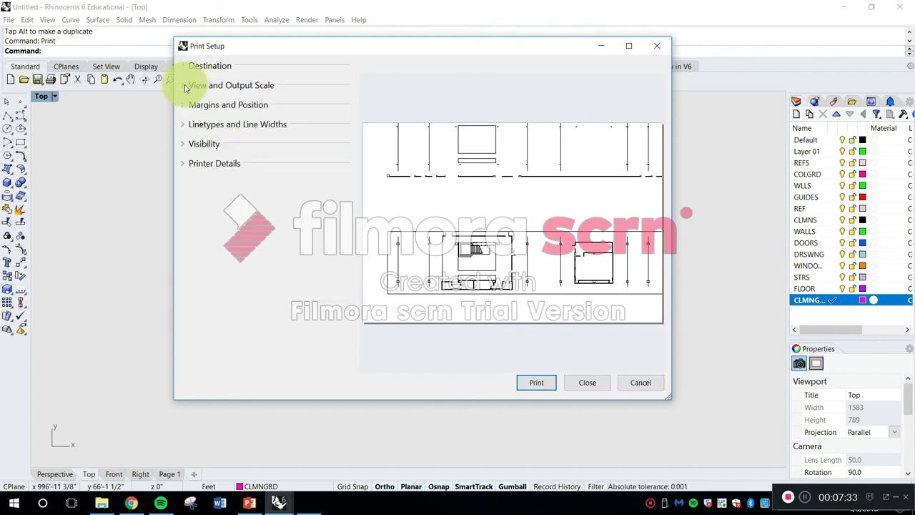
click(185, 86)
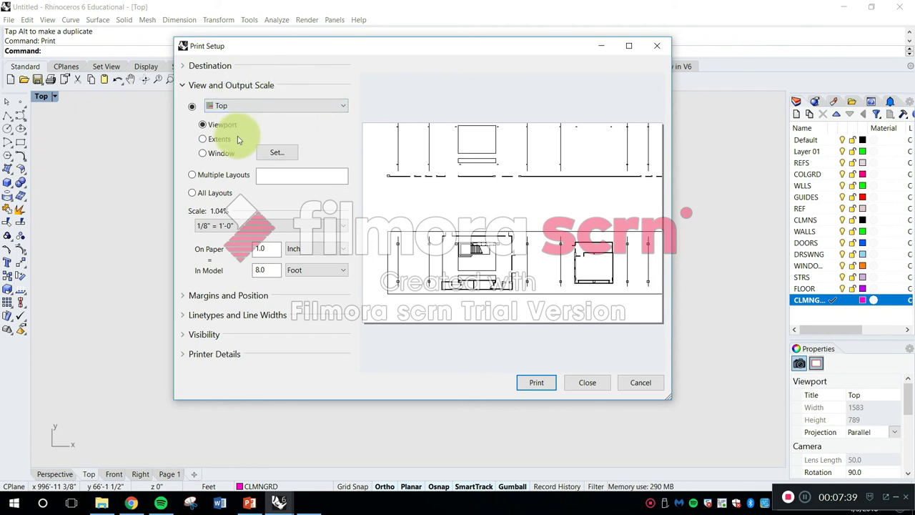
Step: Try the Front and Perspective views as the print source and return to the Top view
click(238, 106)
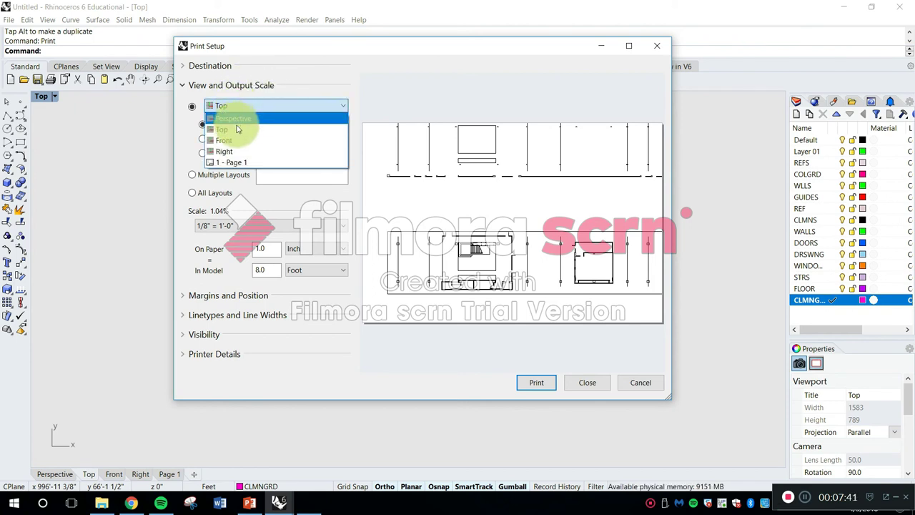
click(229, 141)
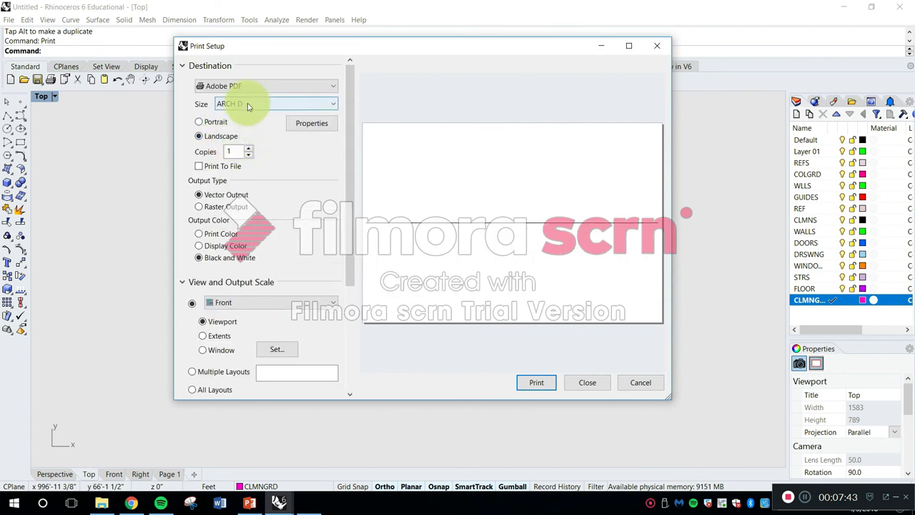
click(247, 106)
click(261, 58)
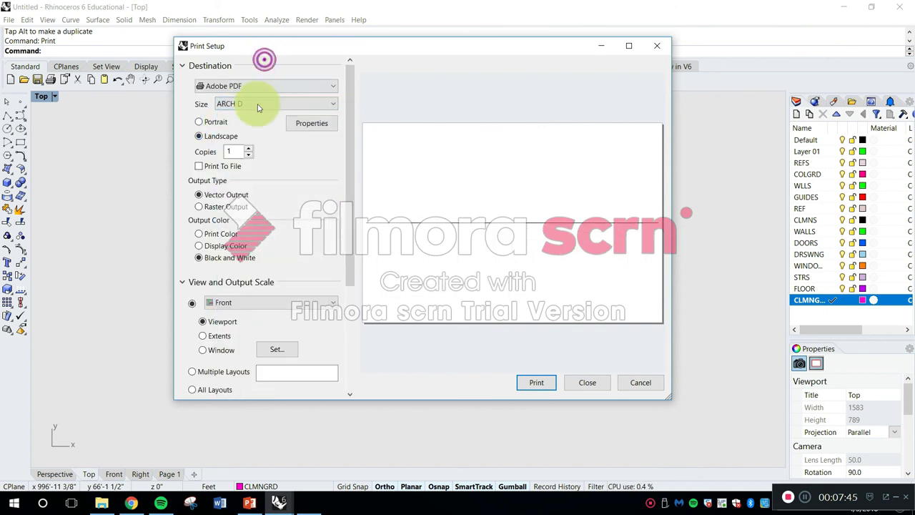
click(238, 306)
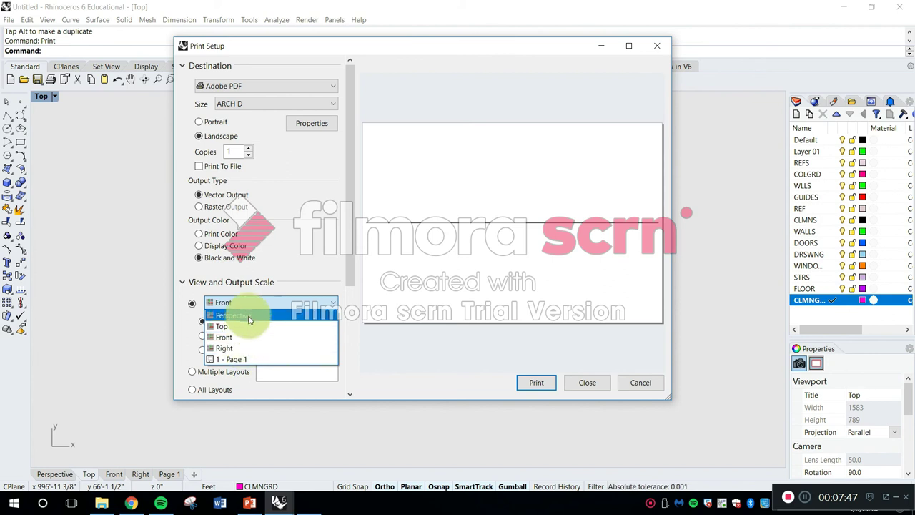
click(247, 315)
click(285, 303)
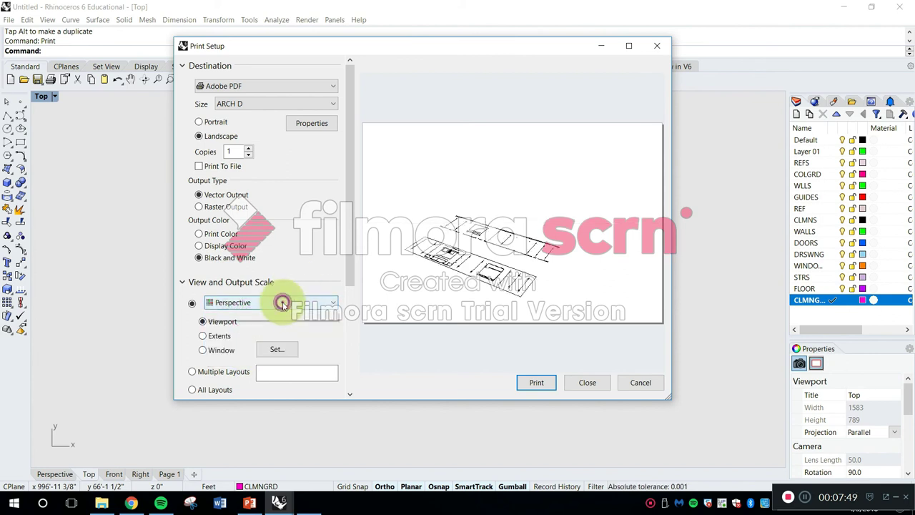
click(273, 327)
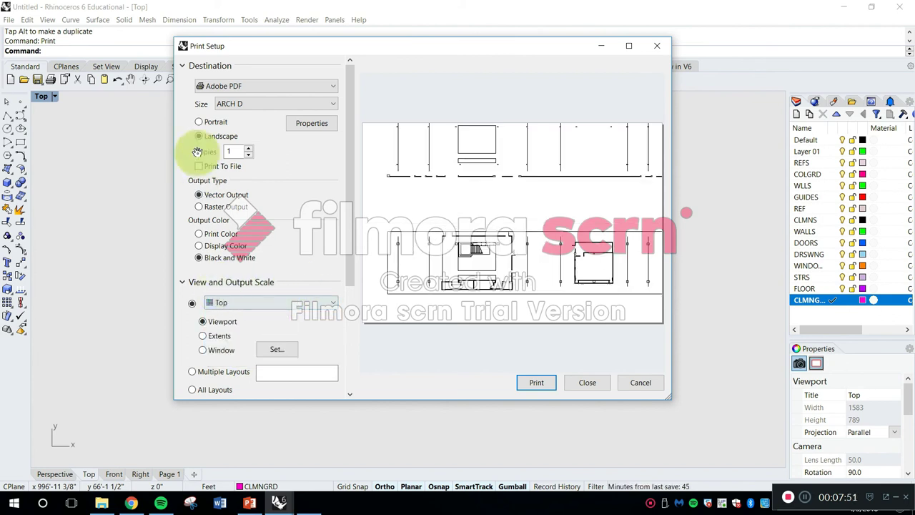
Step: Try the Extents print area for the Top view and switch it to Window
click(182, 66)
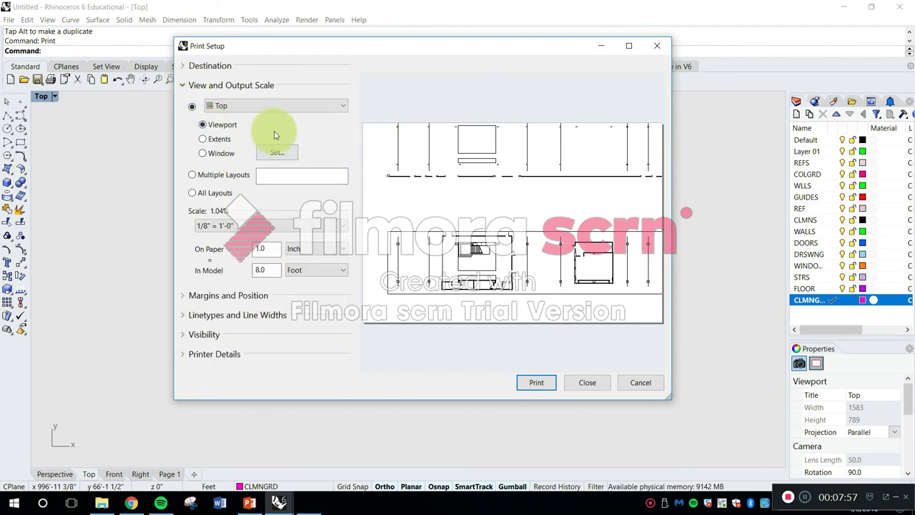
click(222, 140)
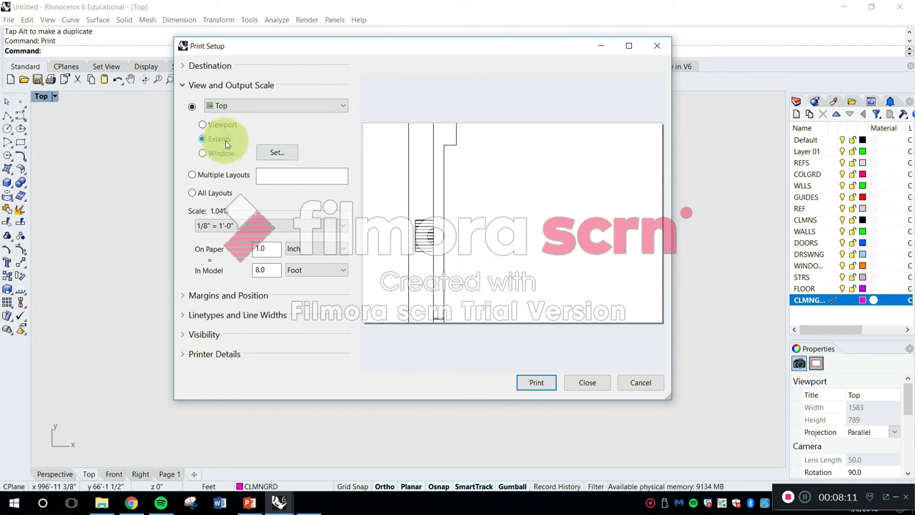
click(224, 154)
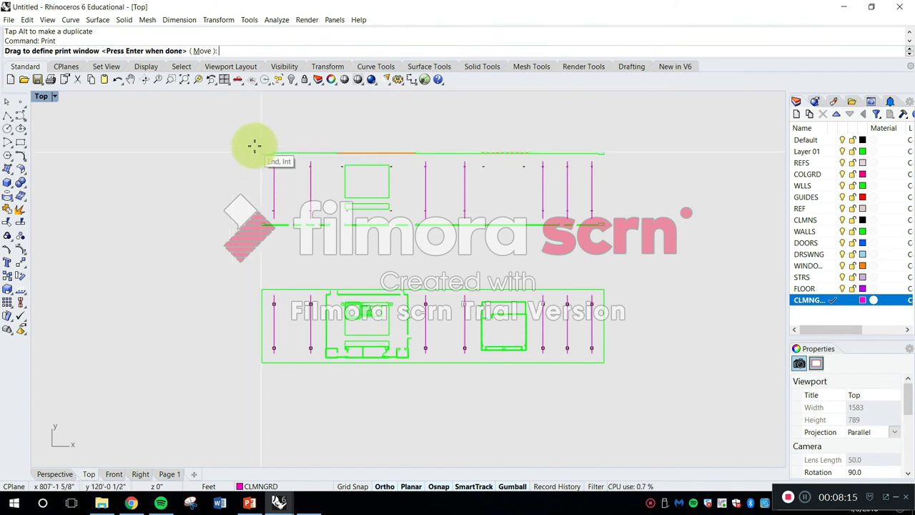
Step: Disable object snaps while defining the print window near the floor plans
scroll(257, 154, up, 3)
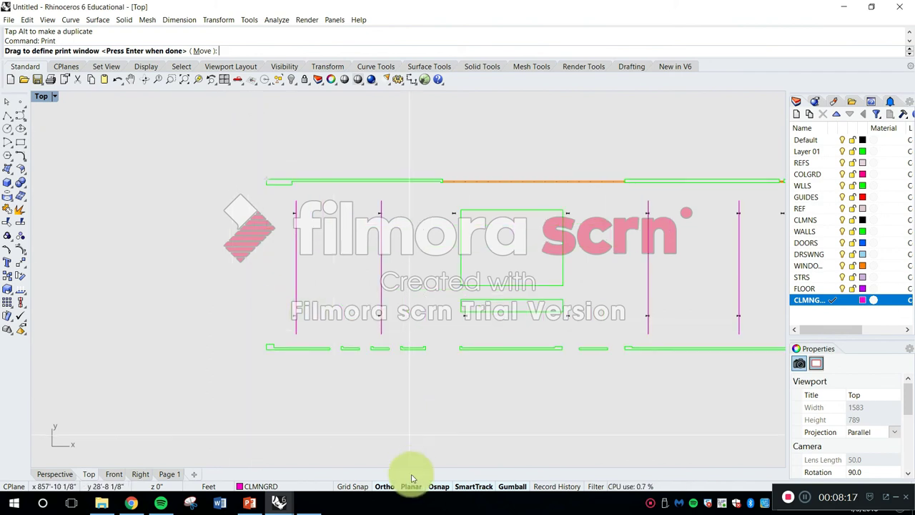
click(438, 486)
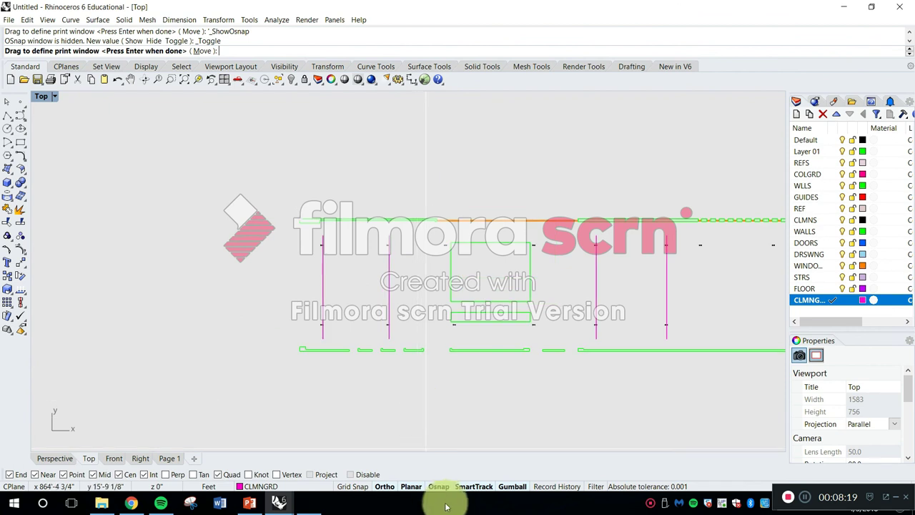
click(439, 487)
scroll(435, 384, down, 5)
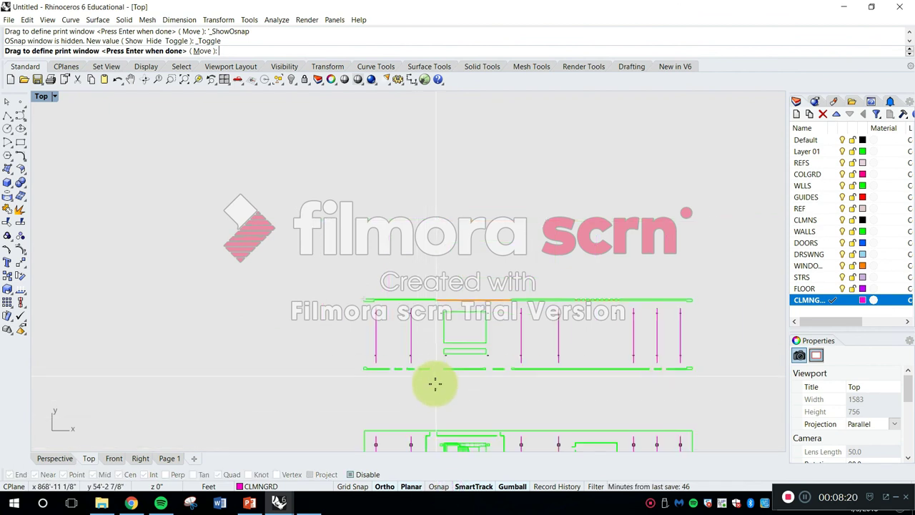
Step: Try to define the print window from the upper-left corner of the floor plans, changing the scale to fit the window area
click(266, 156)
click(414, 279)
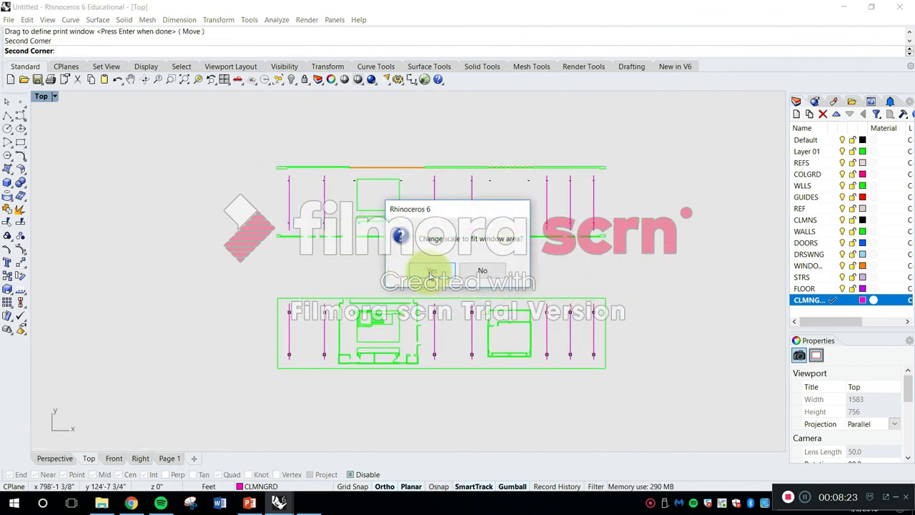
click(430, 271)
scroll(280, 161, up, 4)
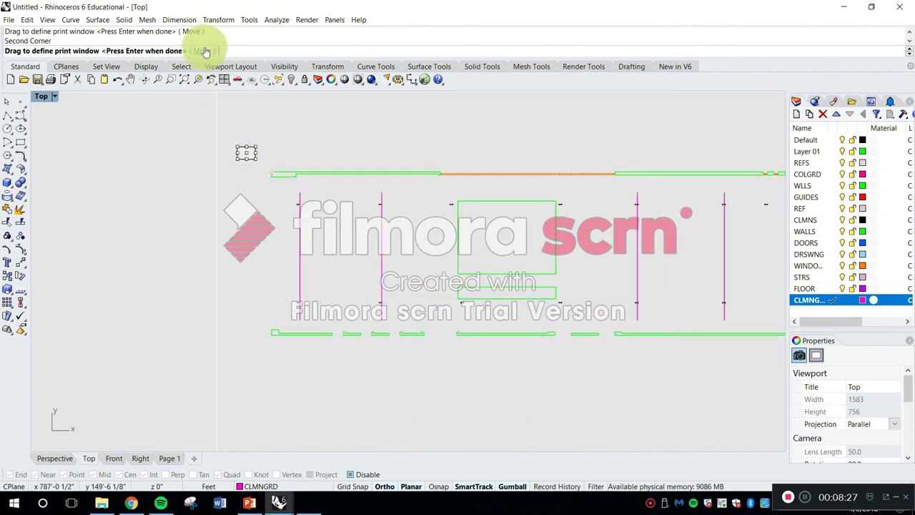
key(Return)
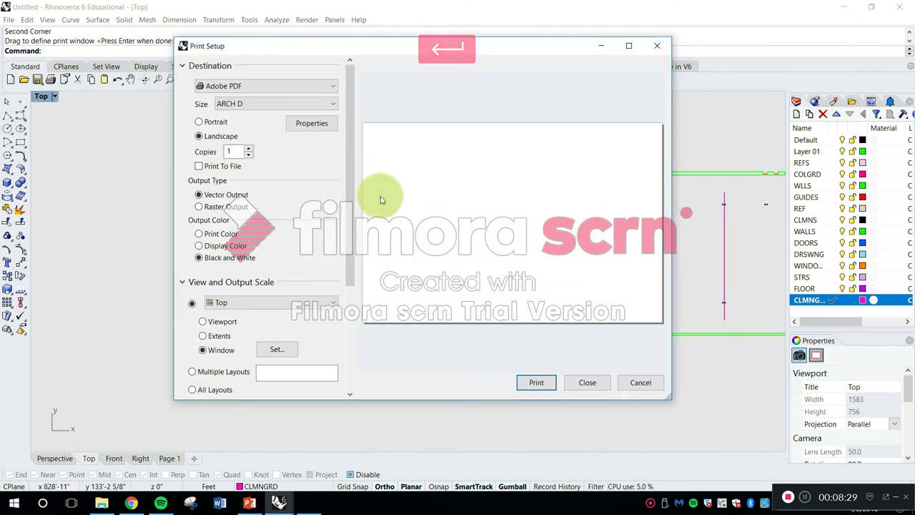
click(184, 66)
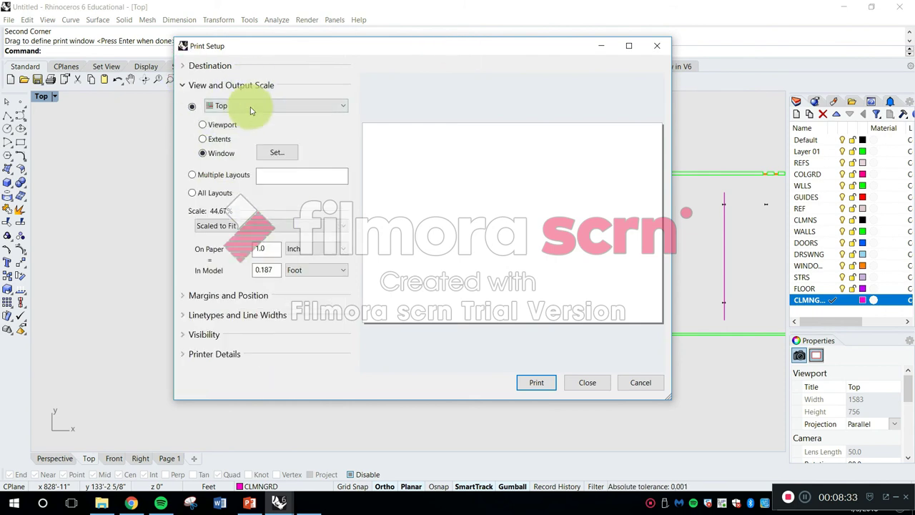
Step: Redefine the print window so it encloses both floor plans with a small margin around them
click(274, 155)
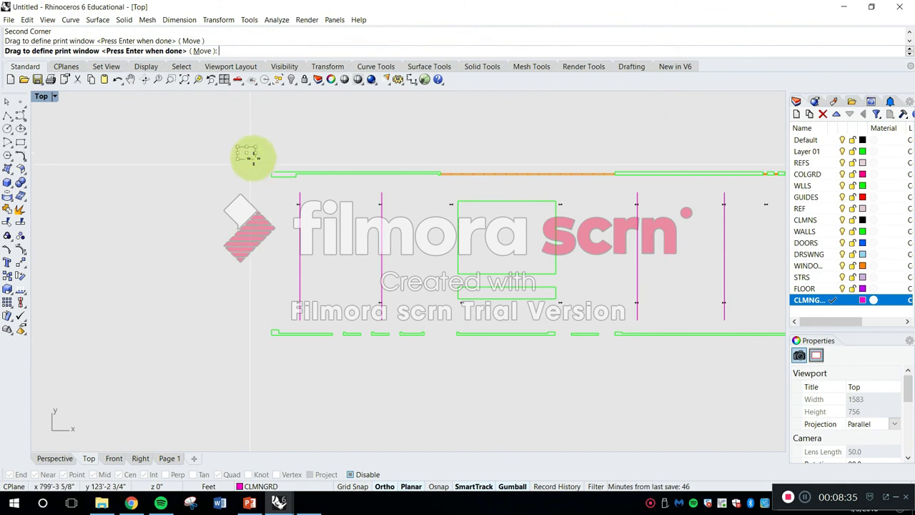
drag(259, 158, 282, 191)
scroll(280, 188, down, 5)
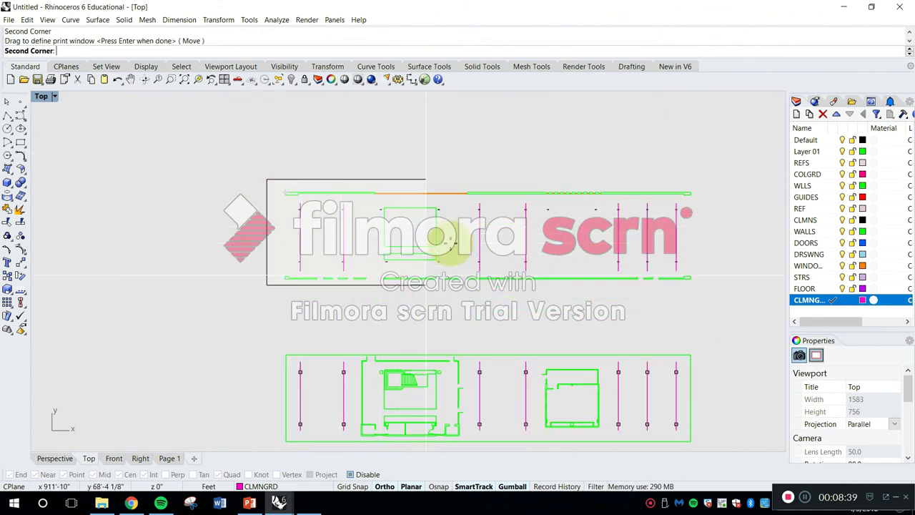
drag(470, 259, 481, 284)
scroll(480, 284, up, 8)
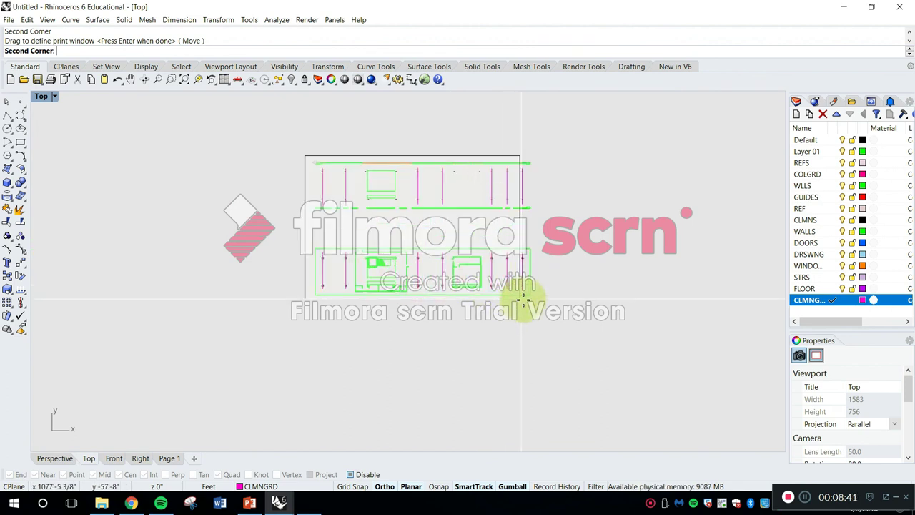
drag(541, 304, 537, 306)
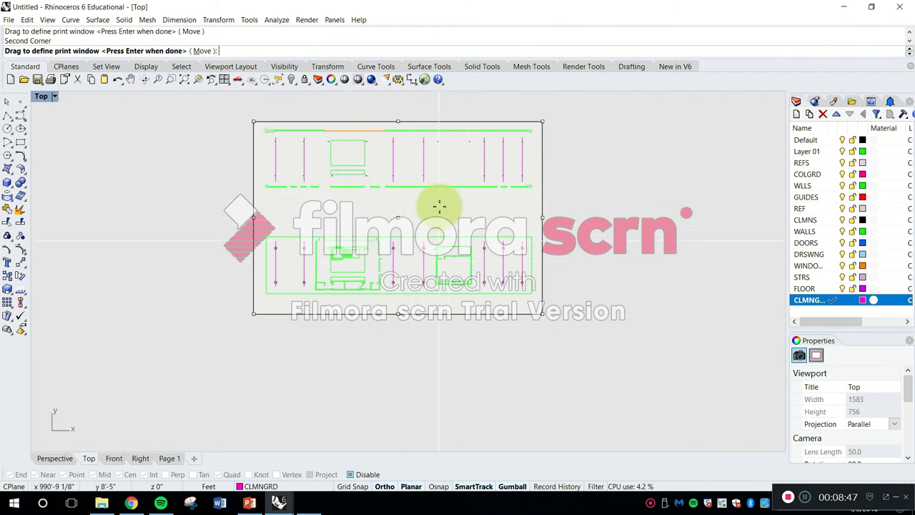
key(Return)
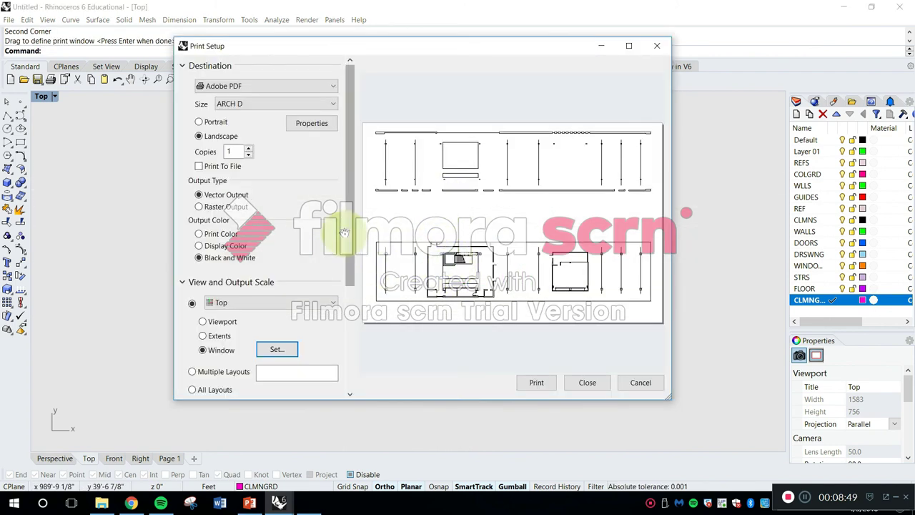
Step: Try print scales of 1/128" = 1'-0" and 1/32" = 1'-0" for the window
click(182, 67)
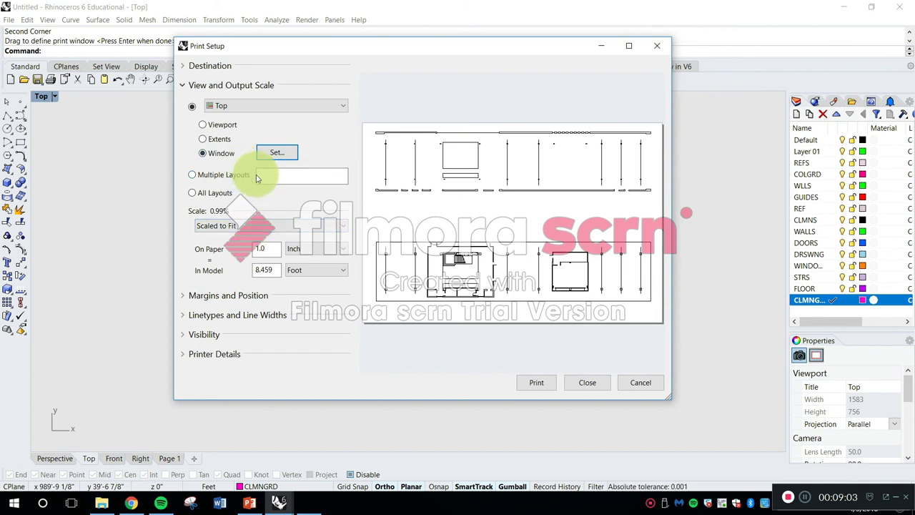
click(241, 227)
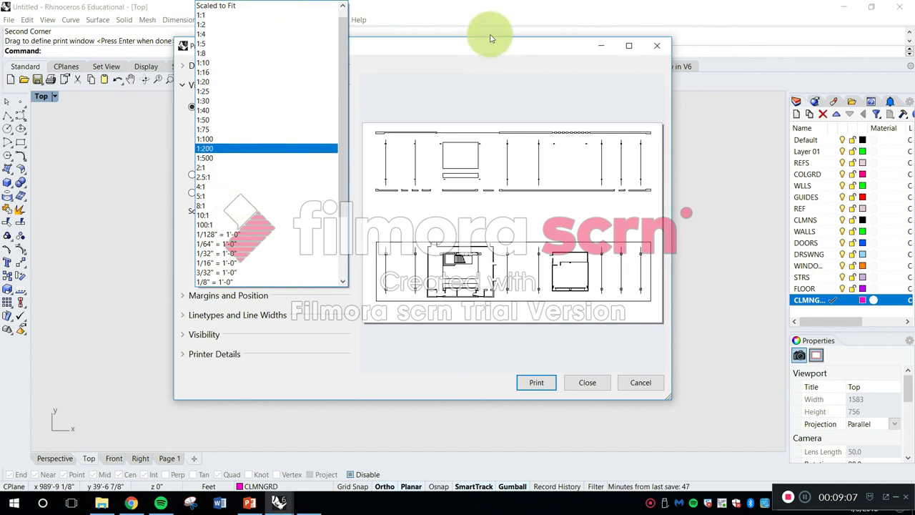
click(463, 47)
click(286, 225)
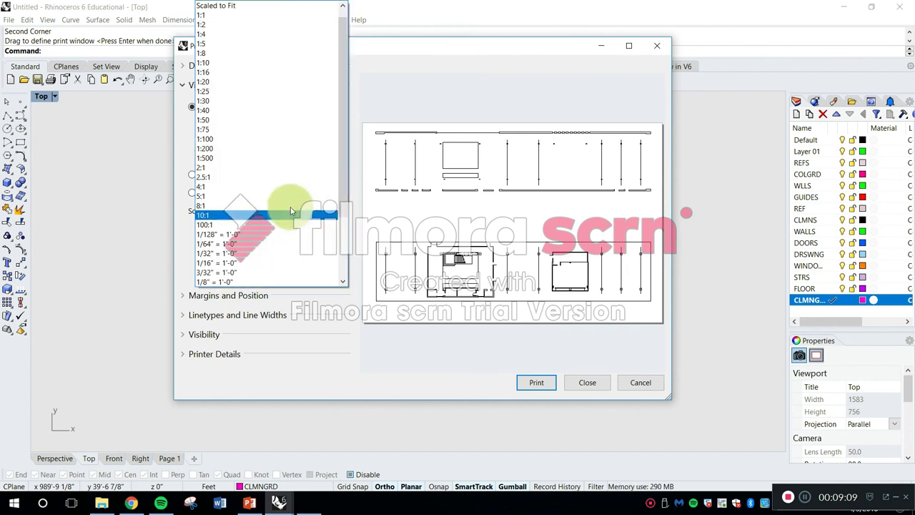
drag(344, 87, 337, 147)
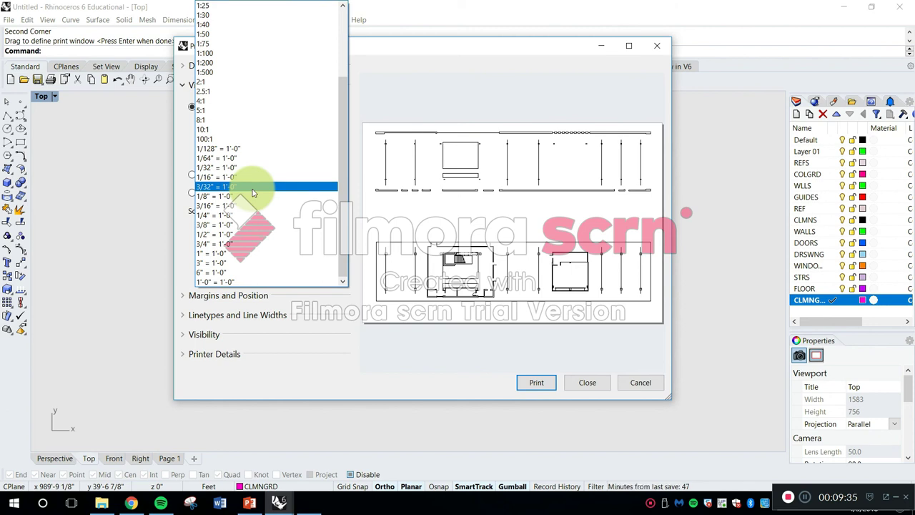
click(242, 152)
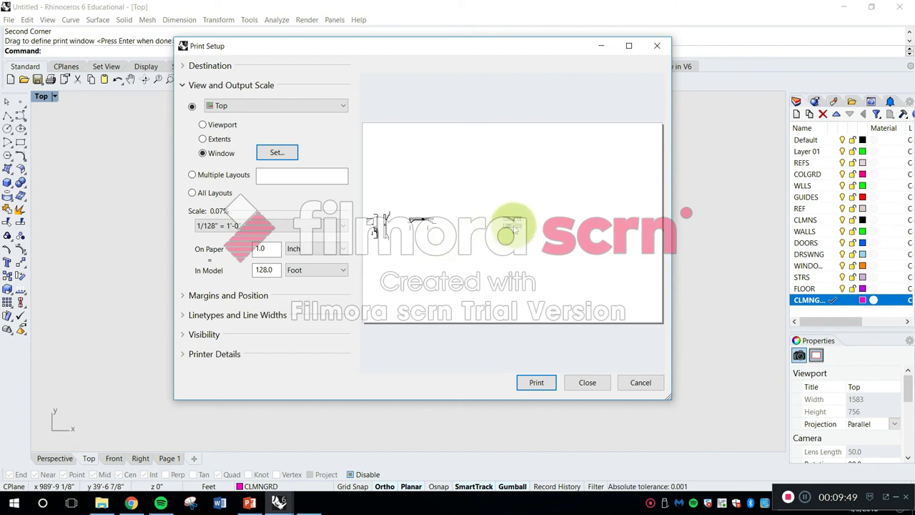
click(328, 227)
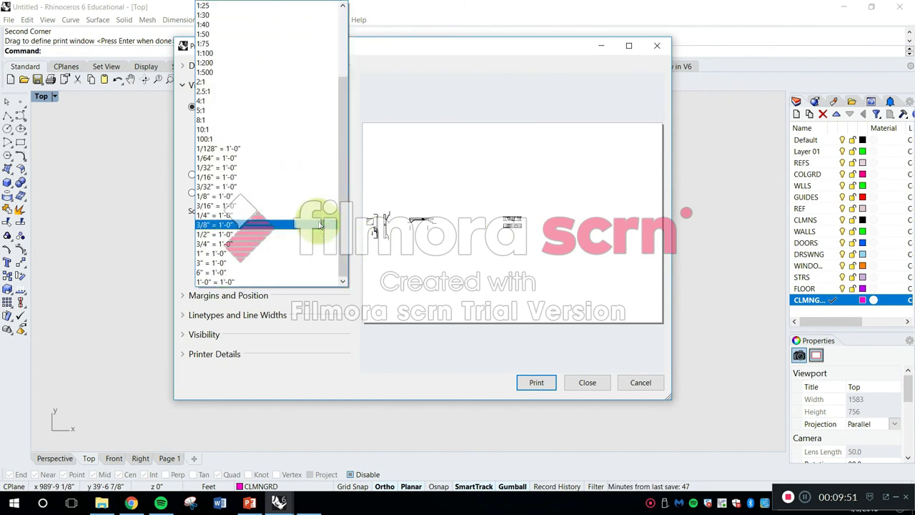
click(255, 168)
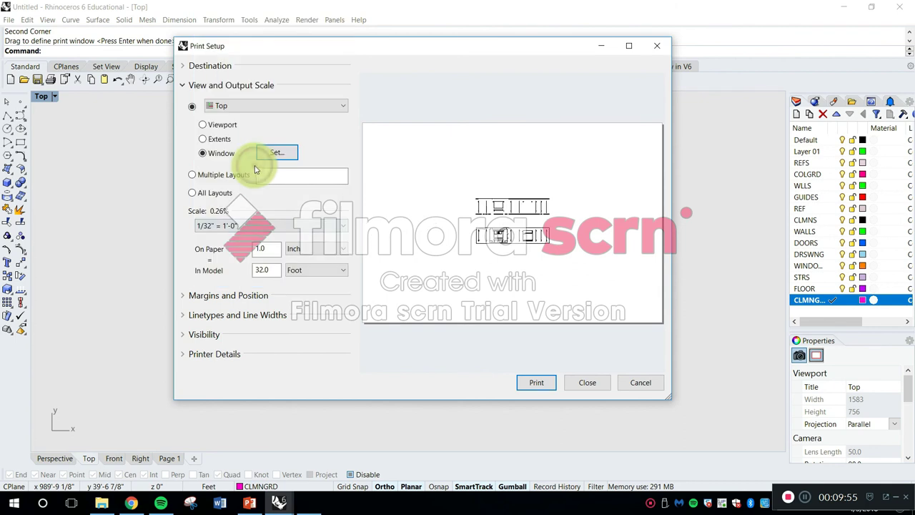
Step: Try print scales of 1/16" = 1'-0" and 1/8" = 1'-0", settling on 3/32" = 1'-0"
click(252, 226)
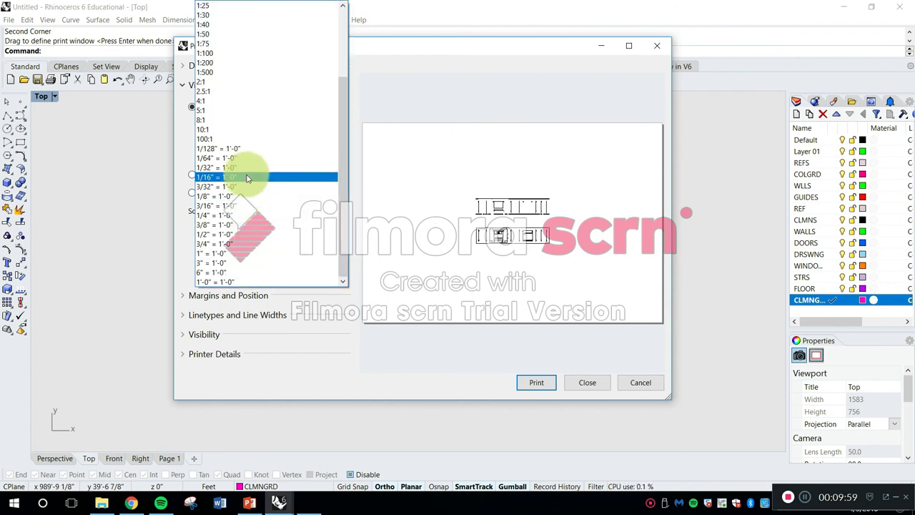
click(248, 177)
click(260, 222)
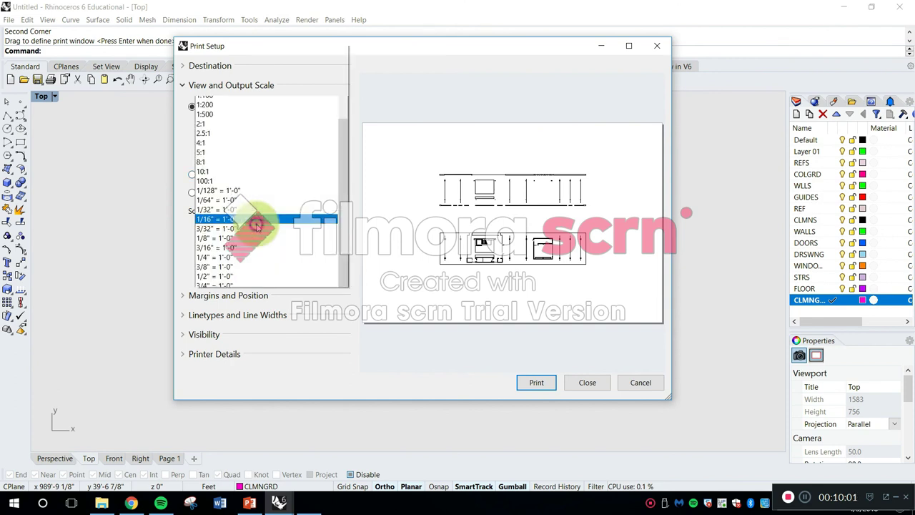
click(249, 190)
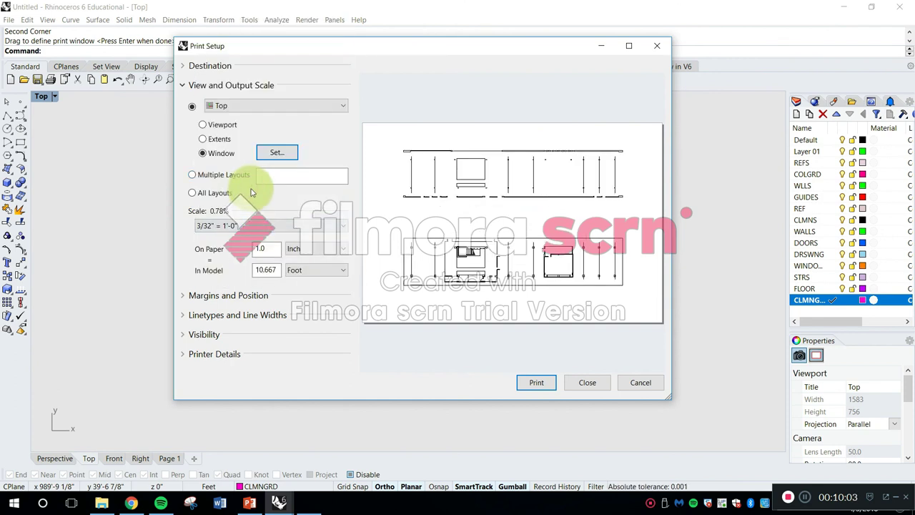
click(241, 226)
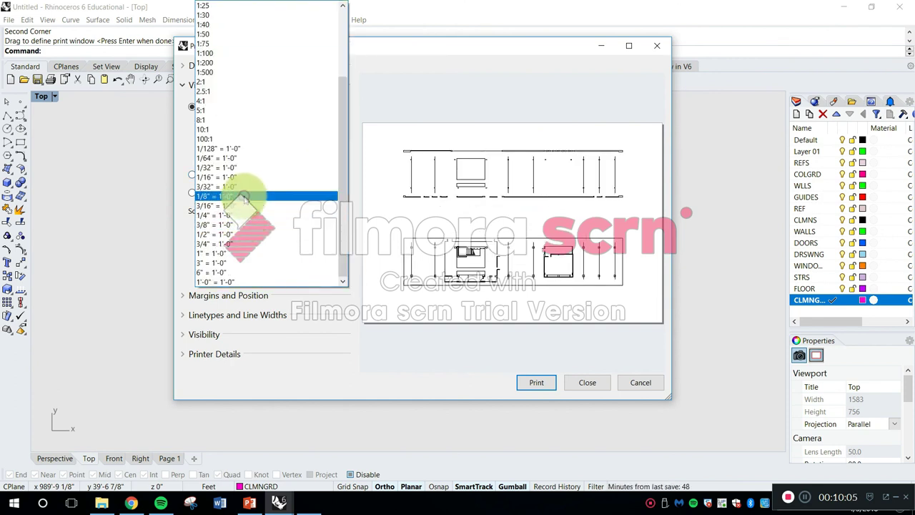
click(246, 196)
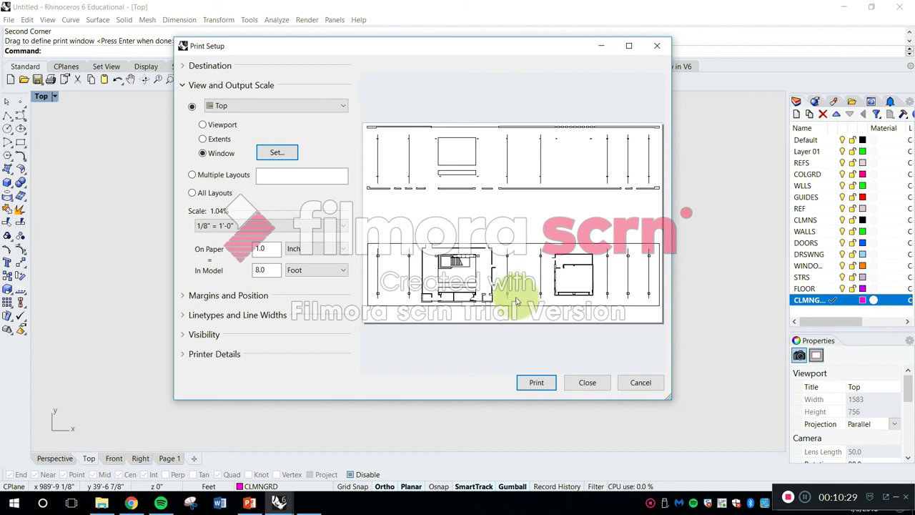
click(256, 230)
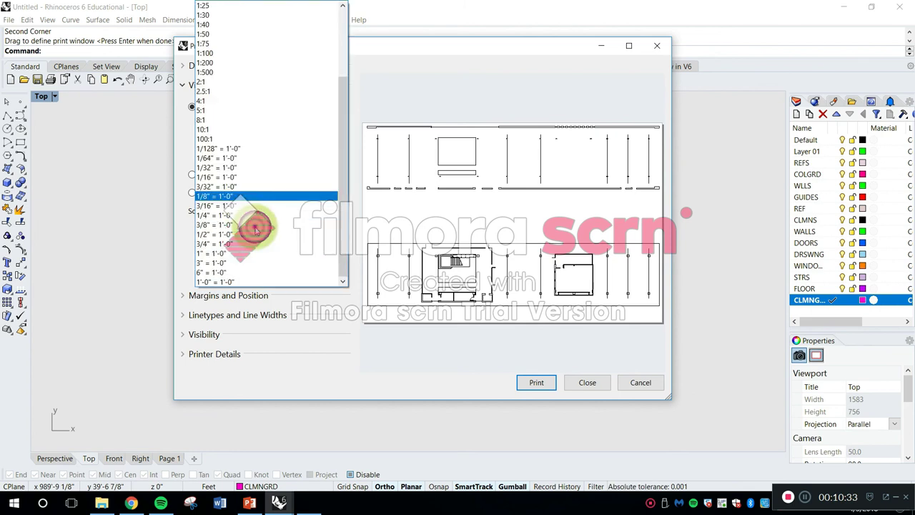
click(245, 187)
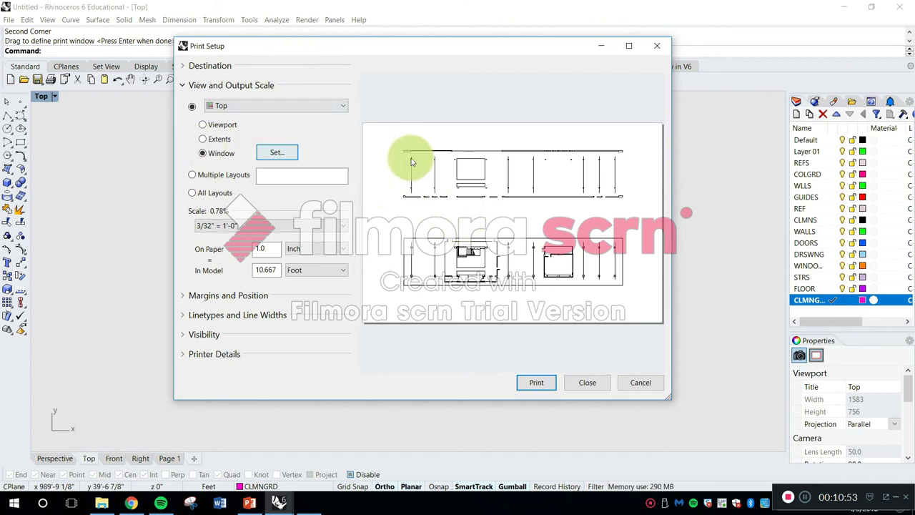
Step: Move the print window slightly right and down relative to the two floor plans, keeping both enclosed
click(285, 153)
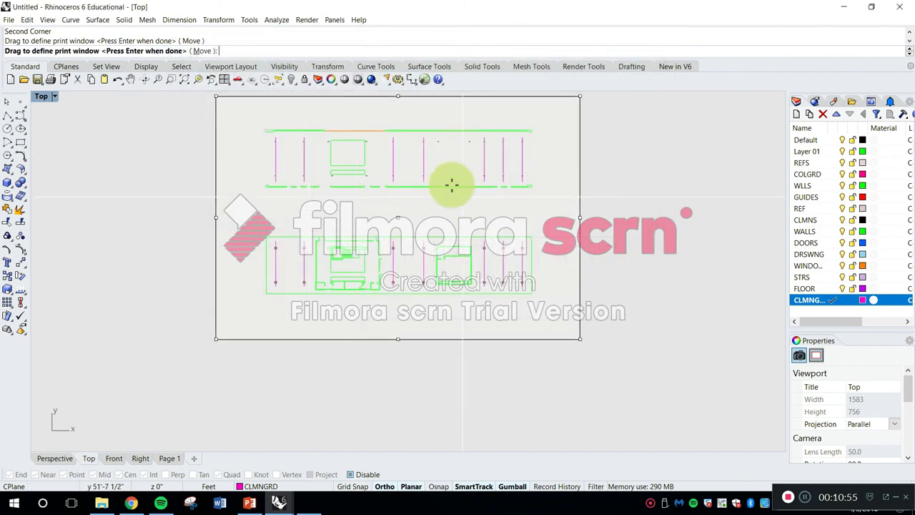
key(Return)
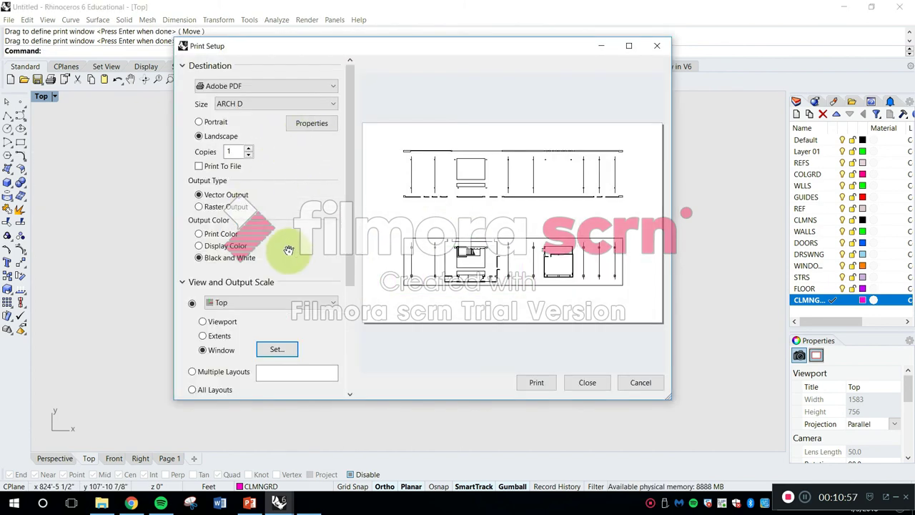
scroll(349, 252, down, 3)
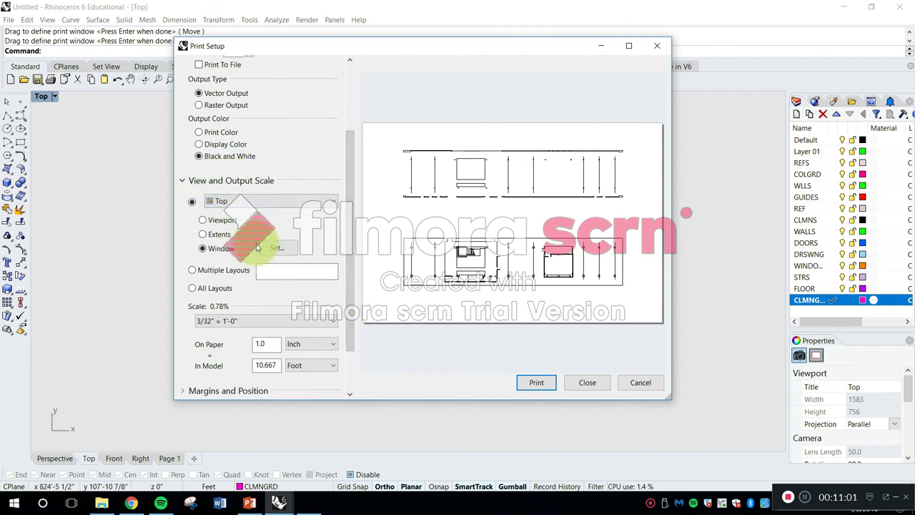
click(278, 249)
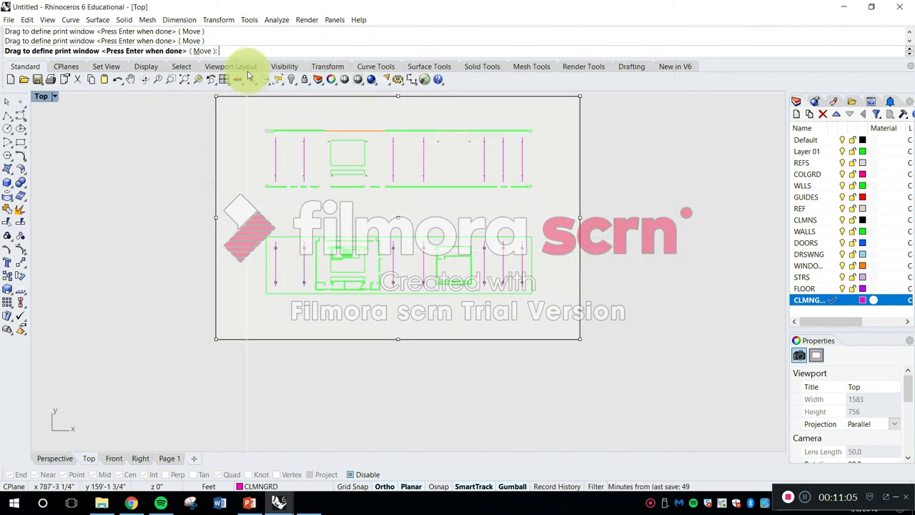
click(203, 52)
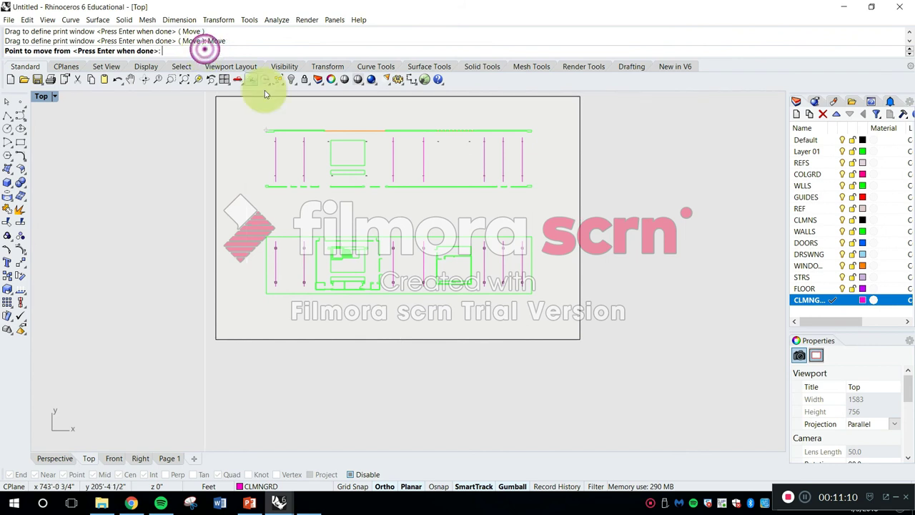
click(362, 212)
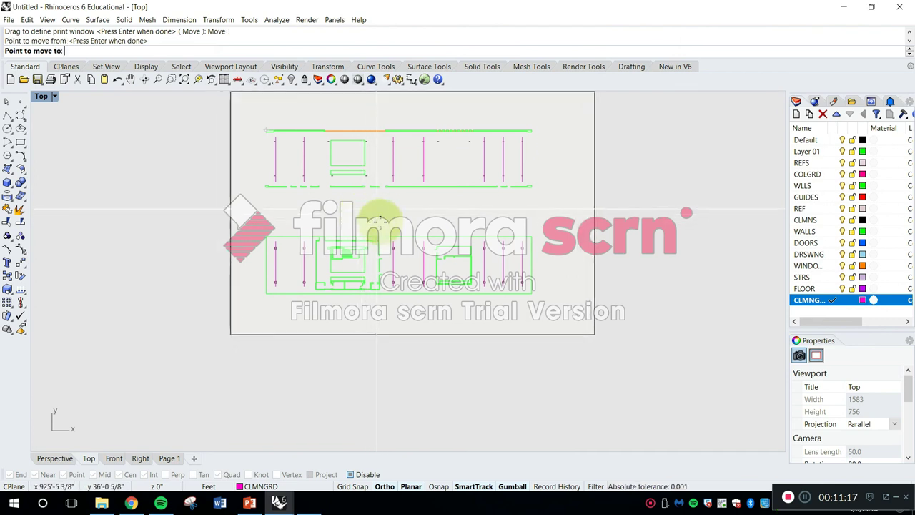
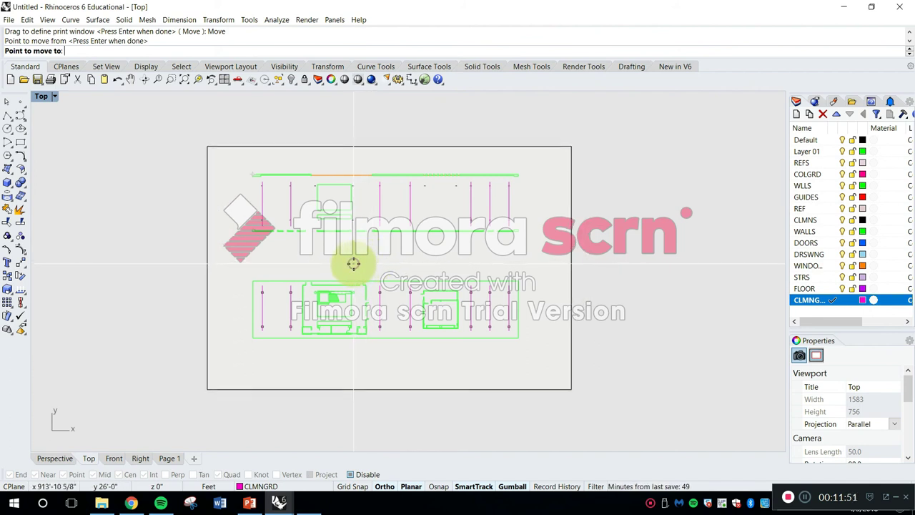
click(353, 264)
key(Return)
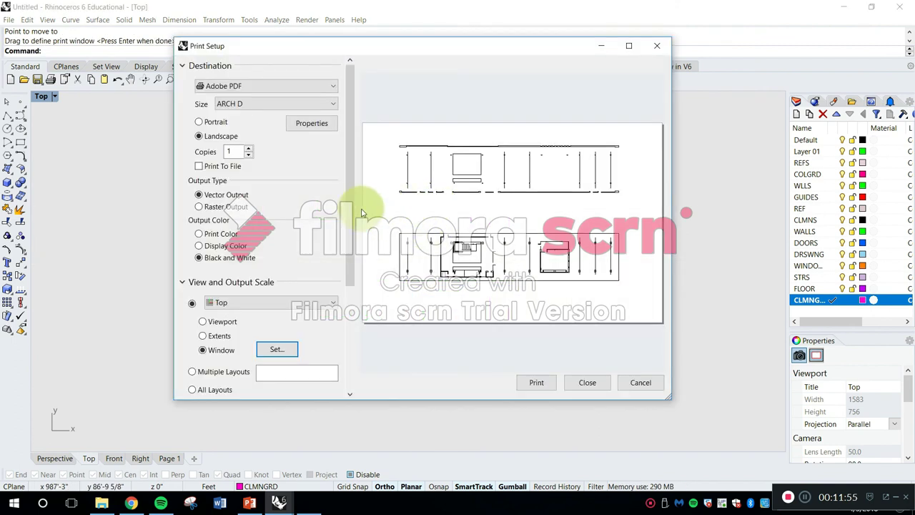
Step: Review the print setup's margins and position, linetype and line width, and visibility settings
scroll(343, 238, down, 2)
scroll(342, 238, up, 2)
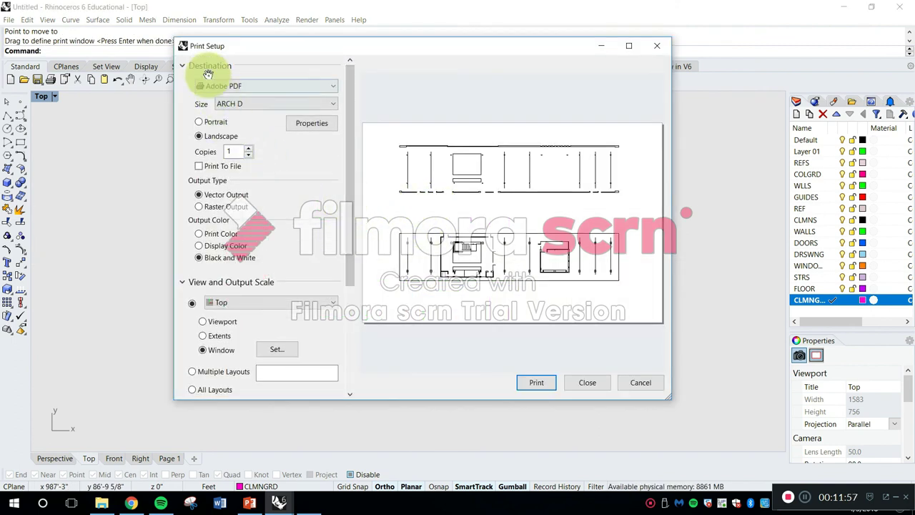
click(183, 65)
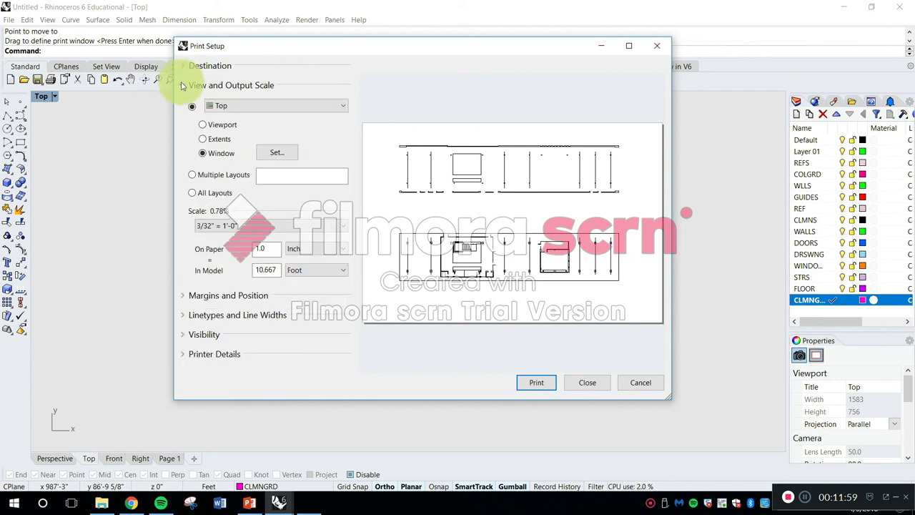
click(183, 85)
click(237, 106)
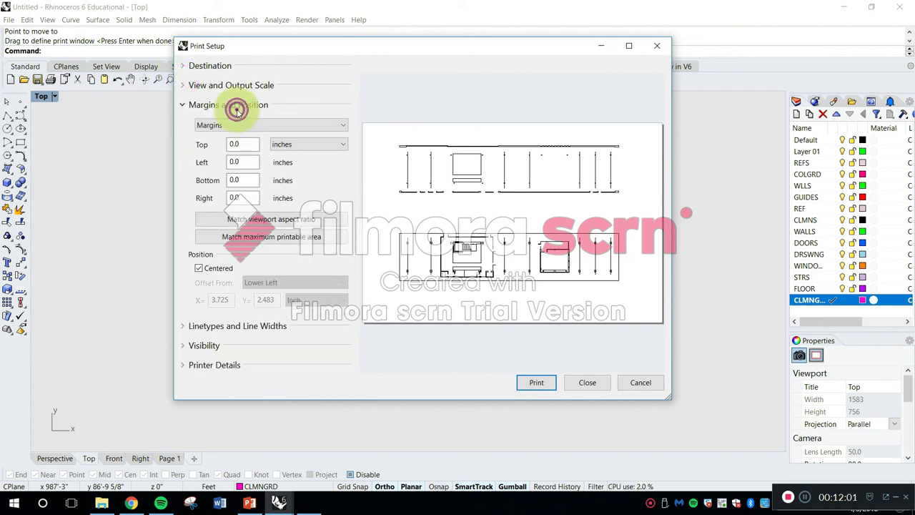
click(262, 329)
scroll(265, 319, down, 2)
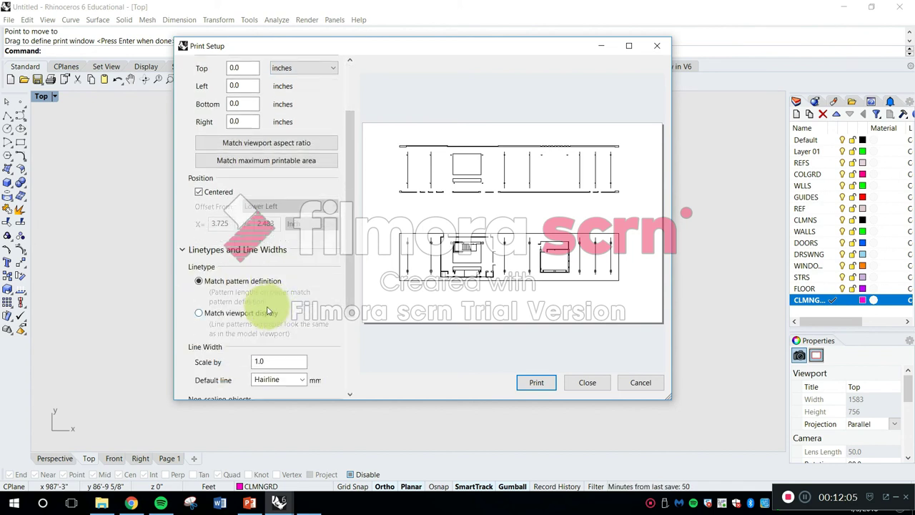
scroll(267, 290, down, 3)
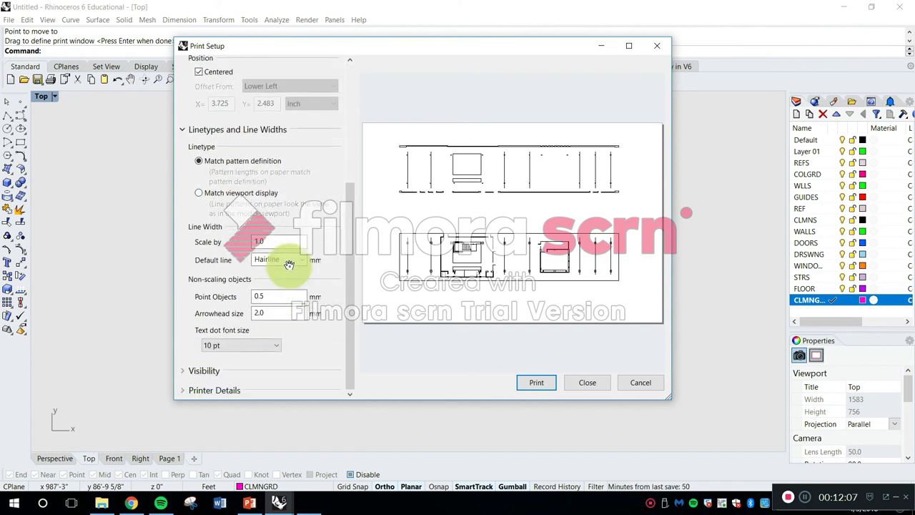
click(206, 373)
scroll(239, 327, down, 4)
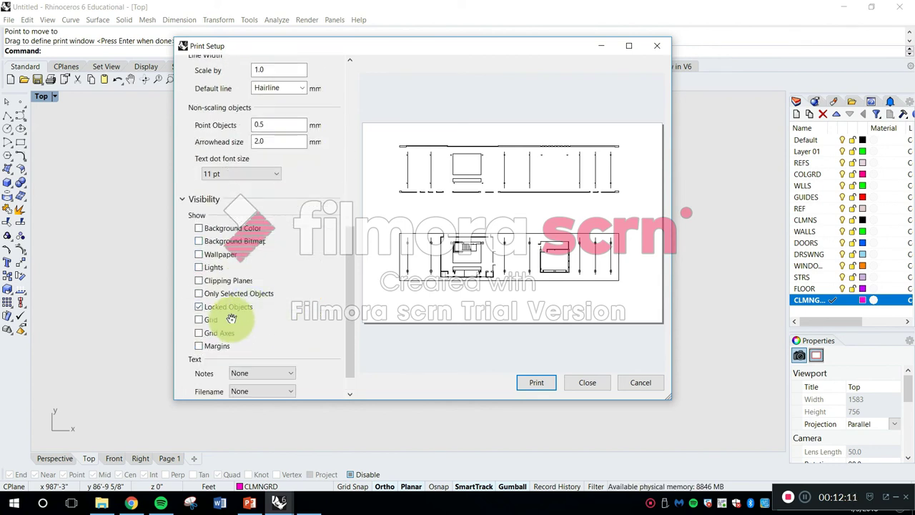
Step: Try toggling the background color, locked objects, grid and grid axes visibility for the print
mouse_move(131, 503)
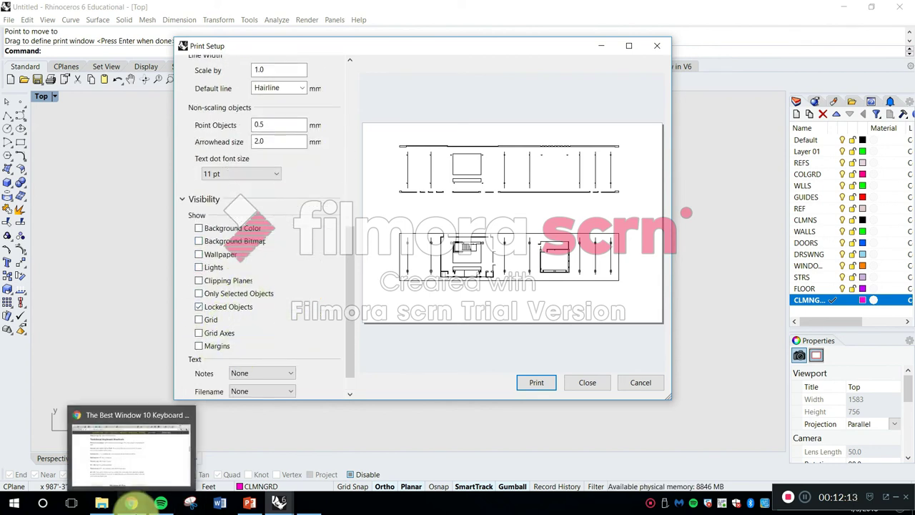
click(229, 231)
click(232, 232)
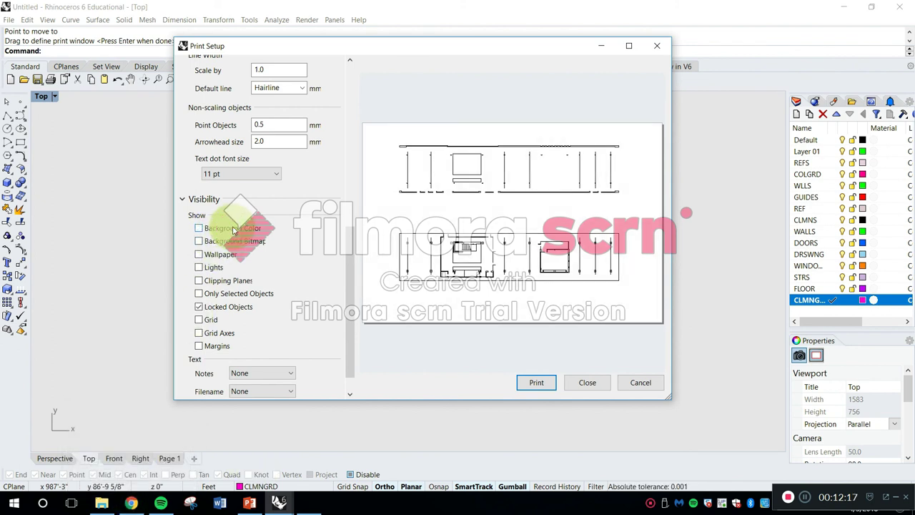
click(231, 310)
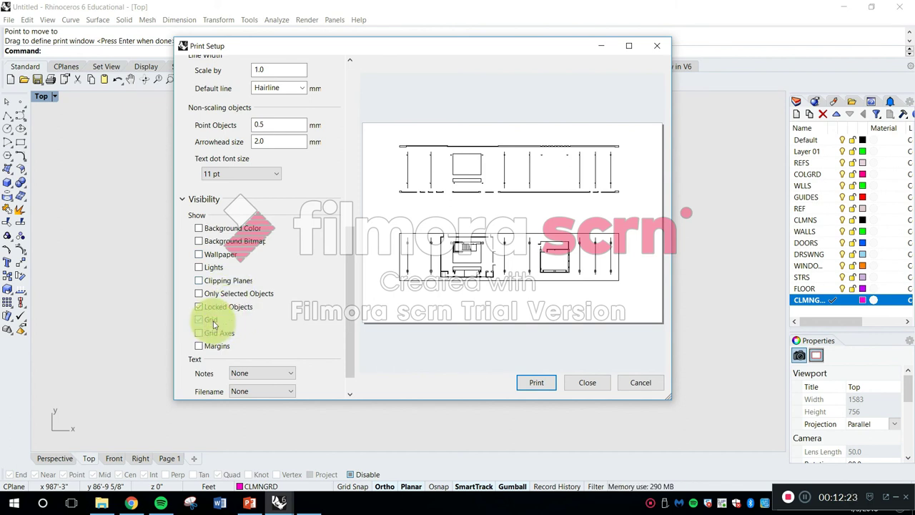
click(212, 322)
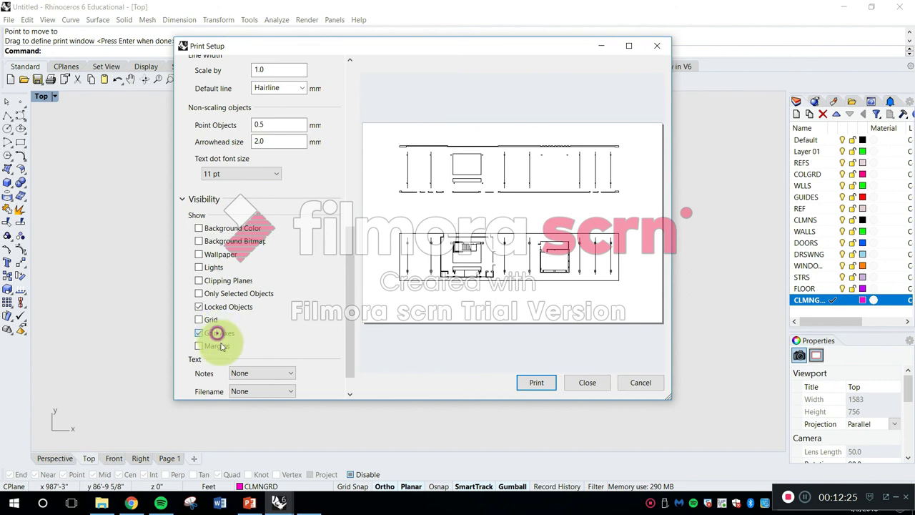
Step: Close the detailed print setting groups and recheck the view and output scale and the destination settings
click(201, 199)
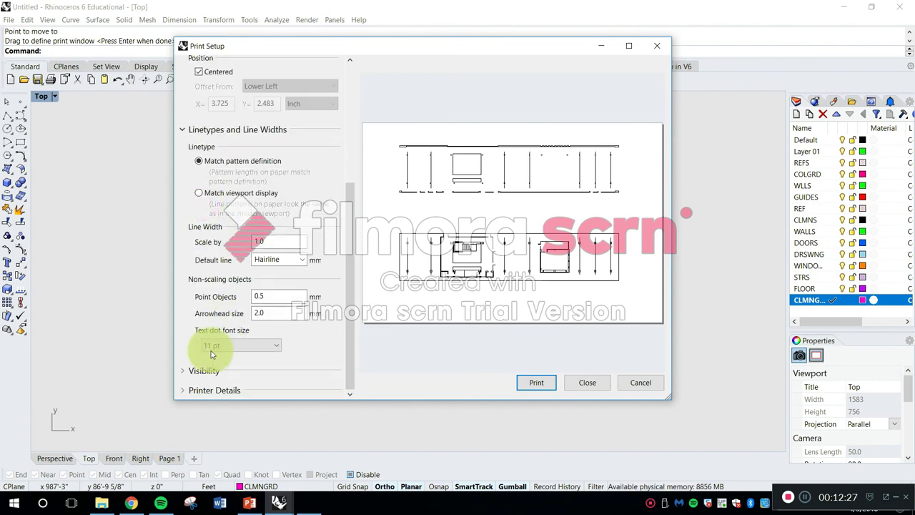
click(183, 129)
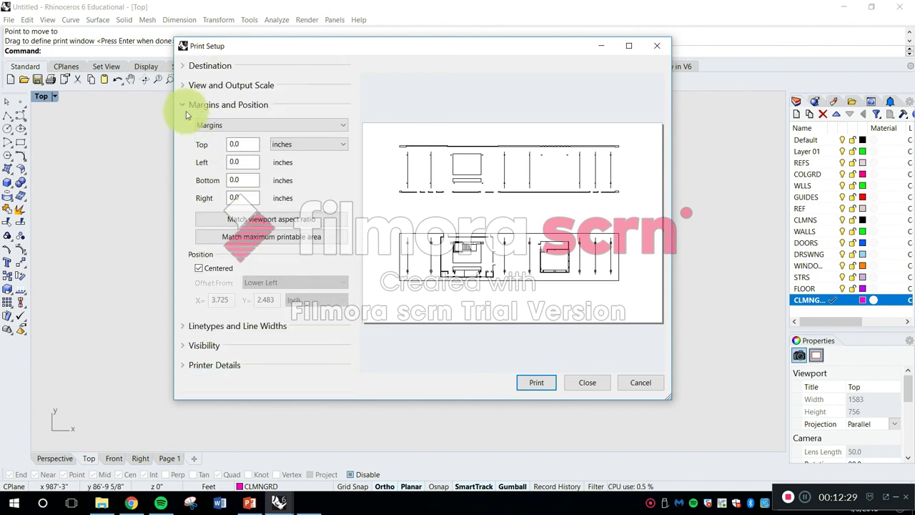
click(182, 105)
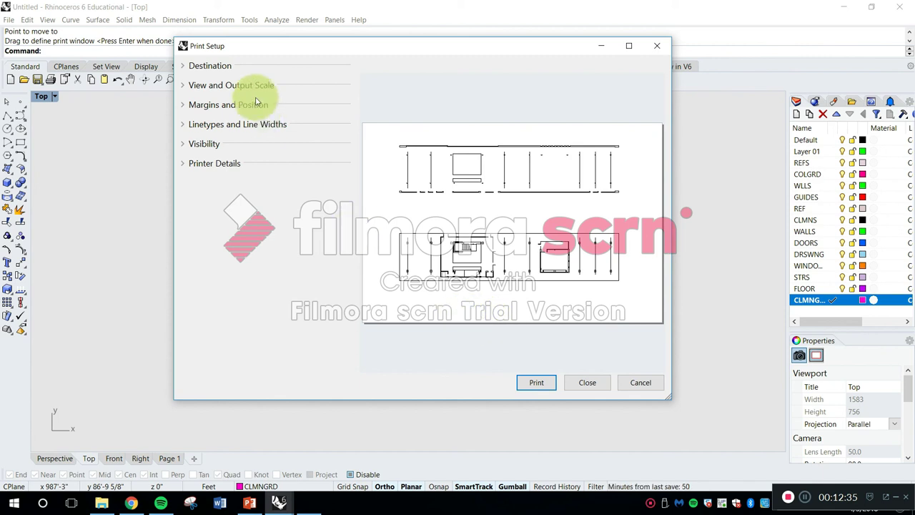
click(220, 88)
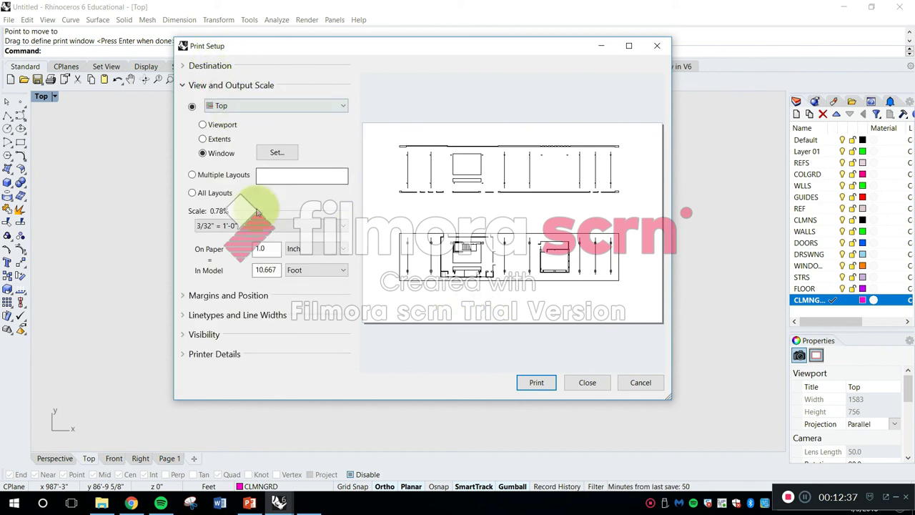
click(209, 83)
click(211, 66)
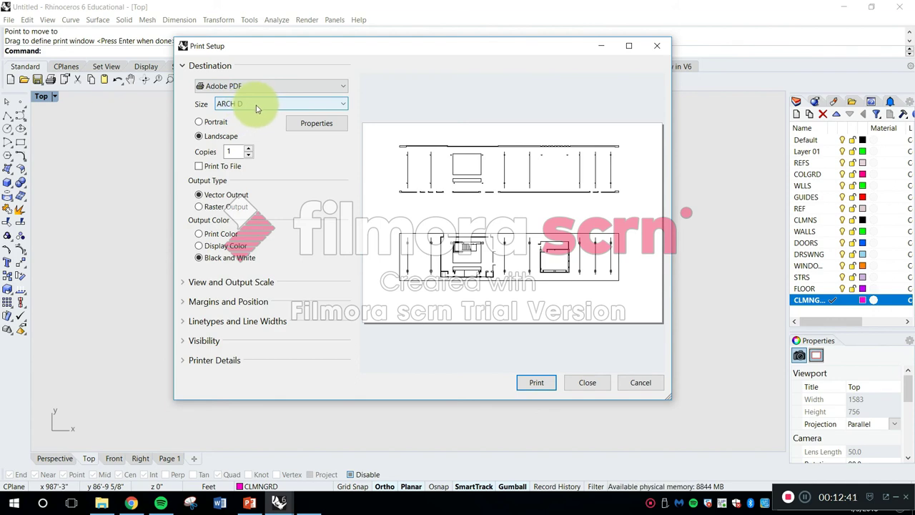
Step: Print the two floor plans to PDF with the Desktop as the save location
click(535, 382)
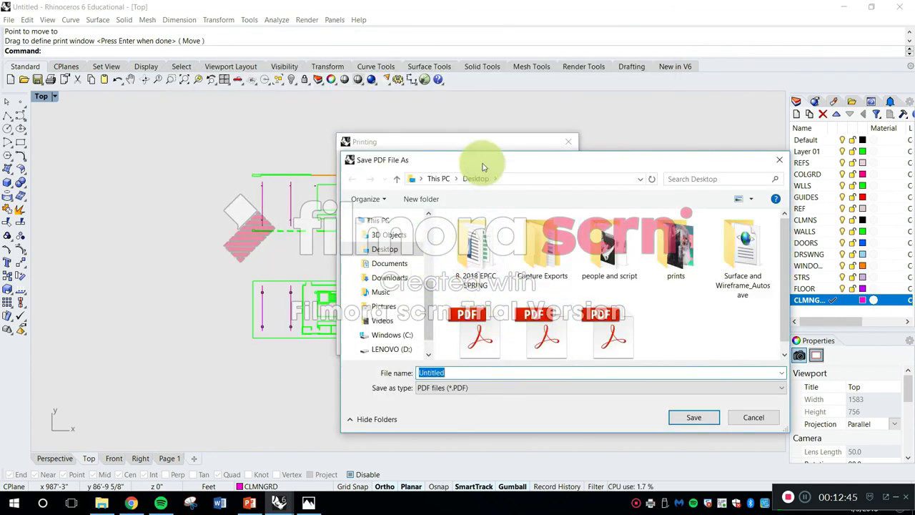
drag(482, 163, 447, 127)
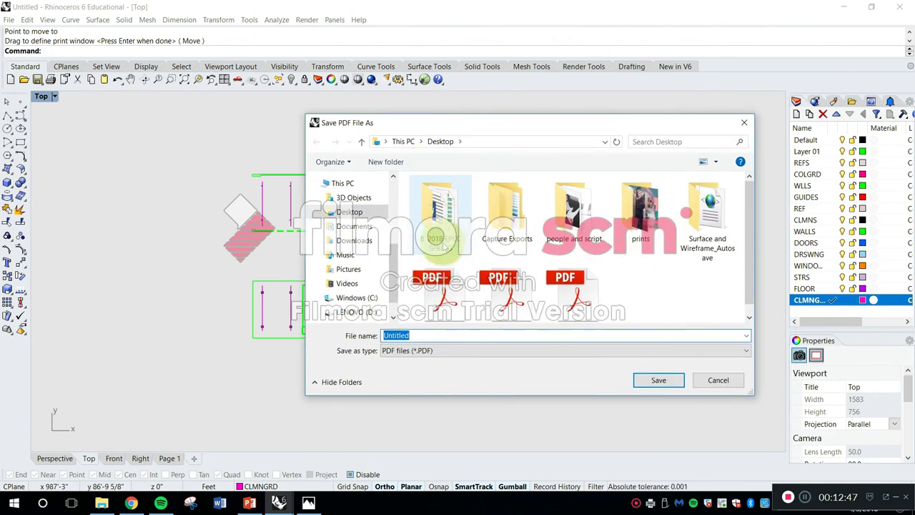
scroll(392, 279, down, 1)
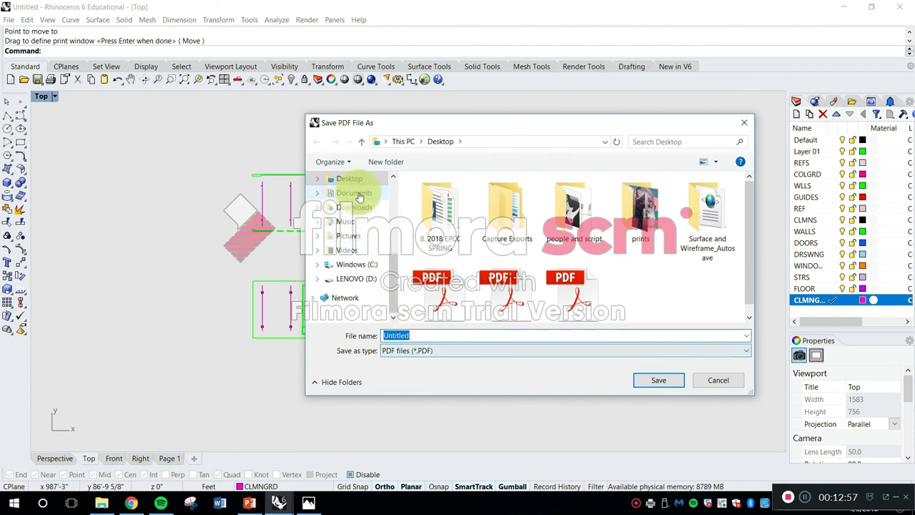
Step: Name the PDF "Floor Plans Progress_24x36" and save it to the Desktop
click(426, 335)
double_click(426, 335)
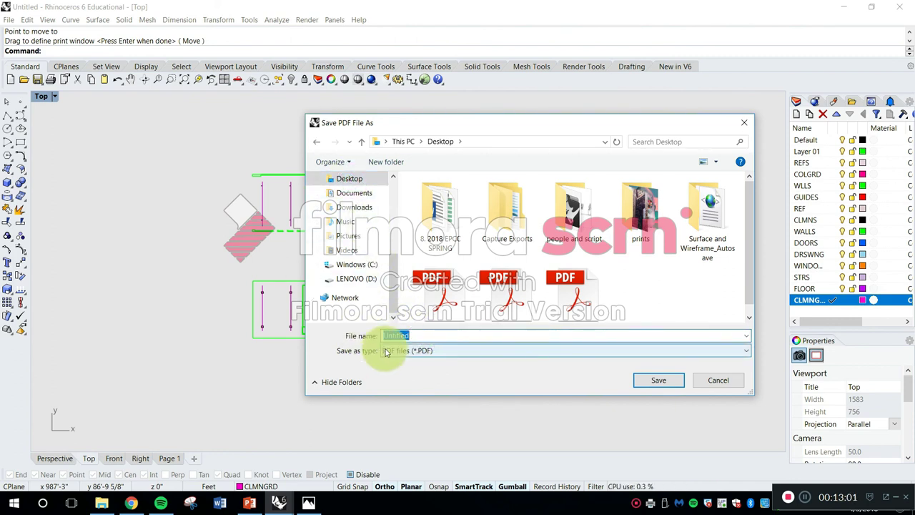
text(Floor P)
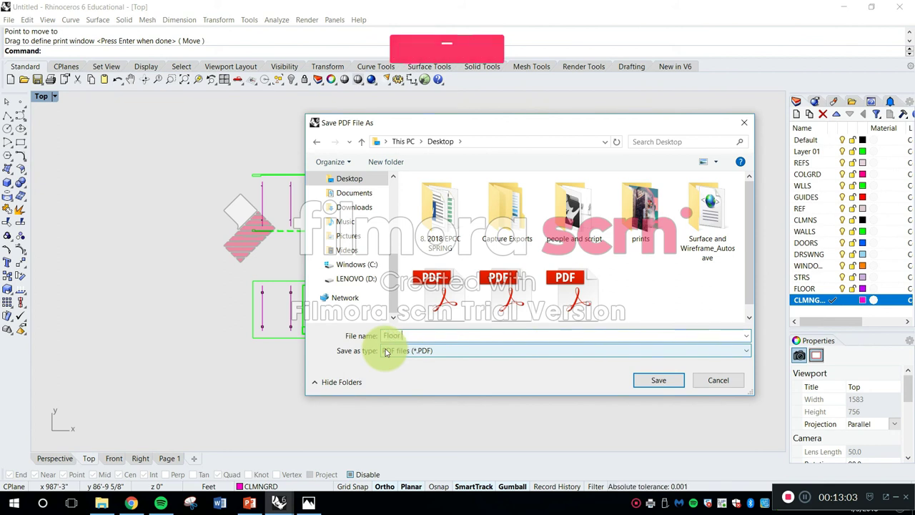
text(laa)
key(BackSpace)
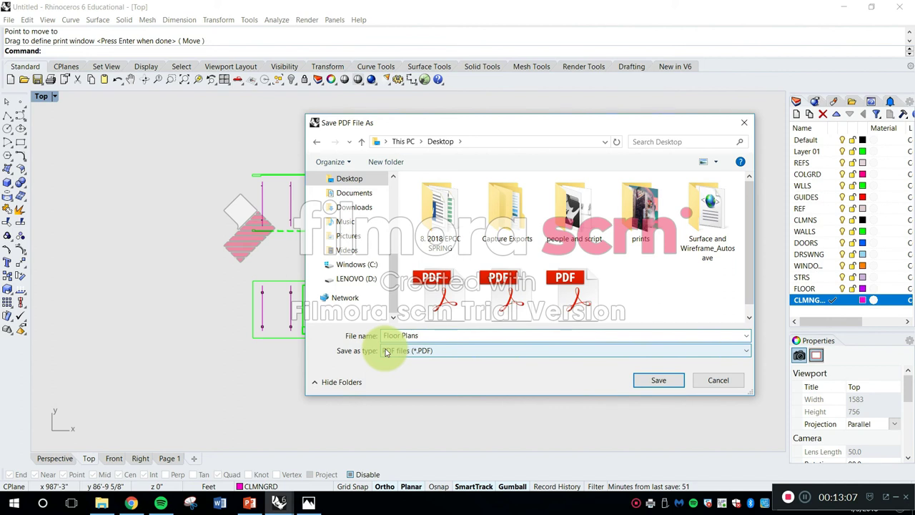
text(ns_24s)
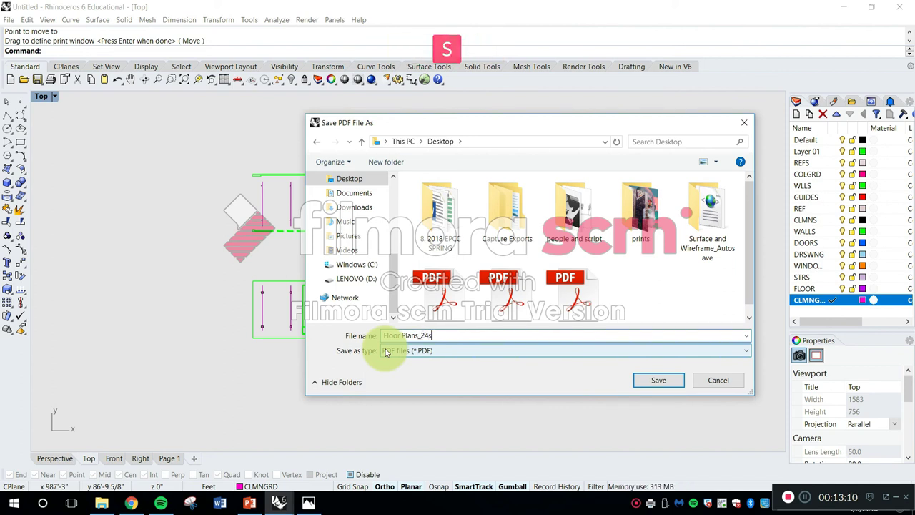
key(BackSpace)
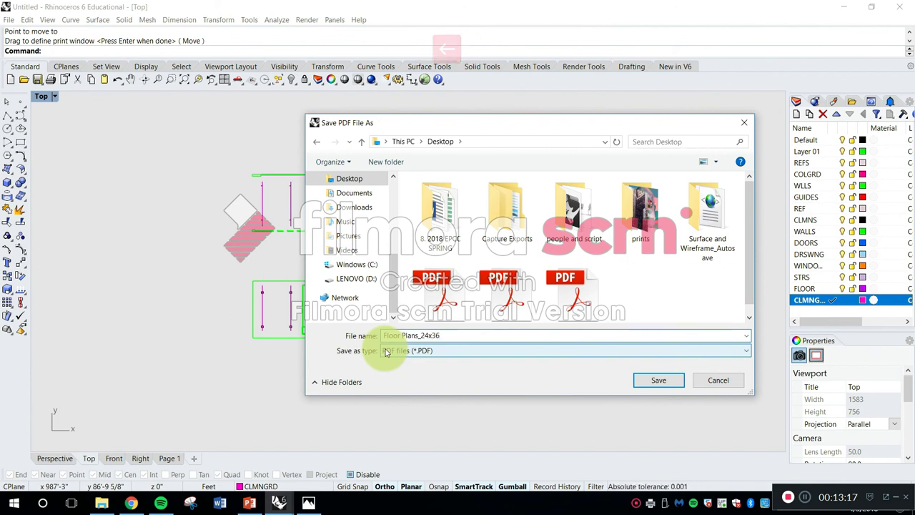
key(Caps_Lock)
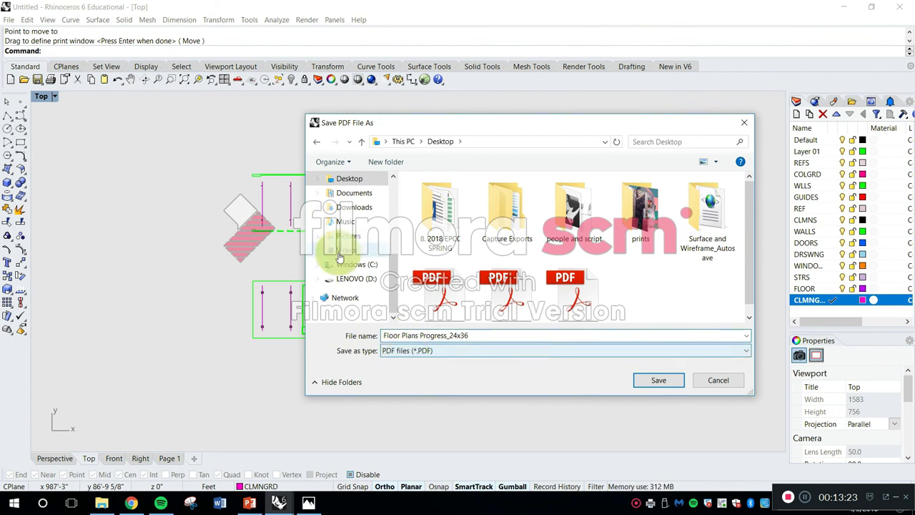
click(656, 386)
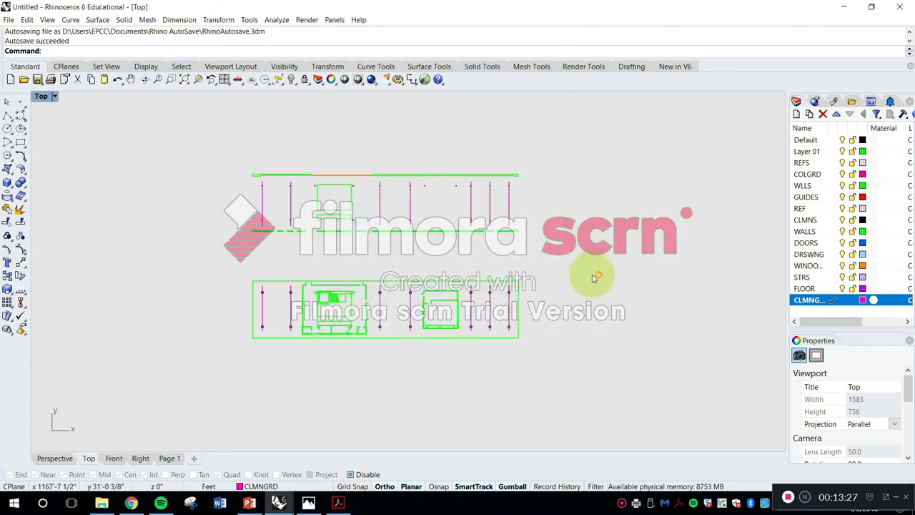
Step: Switch to Adobe Acrobat to inspect the printed floor plans PDF, and minimize it to return to Rhino
click(342, 501)
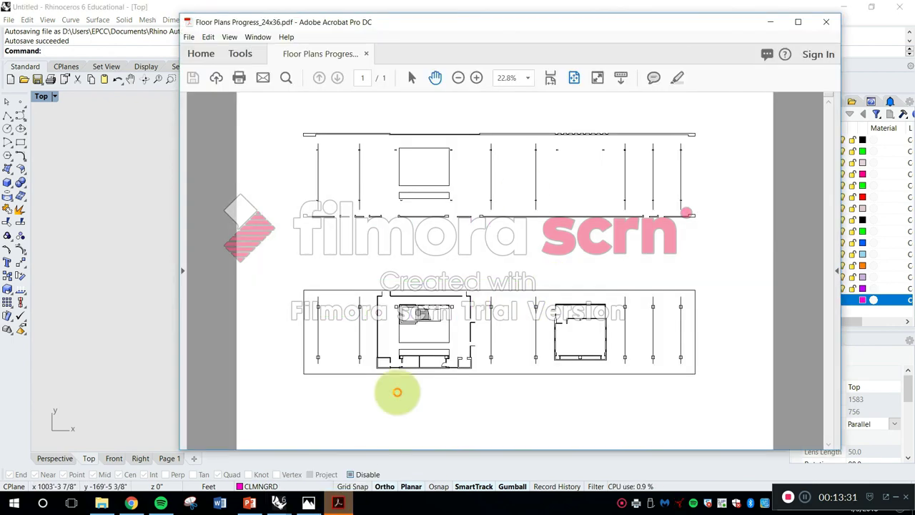
mouse_move(493, 32)
mouse_down()
mouse_move(511, 21)
mouse_move(507, 28)
mouse_up()
click(613, 72)
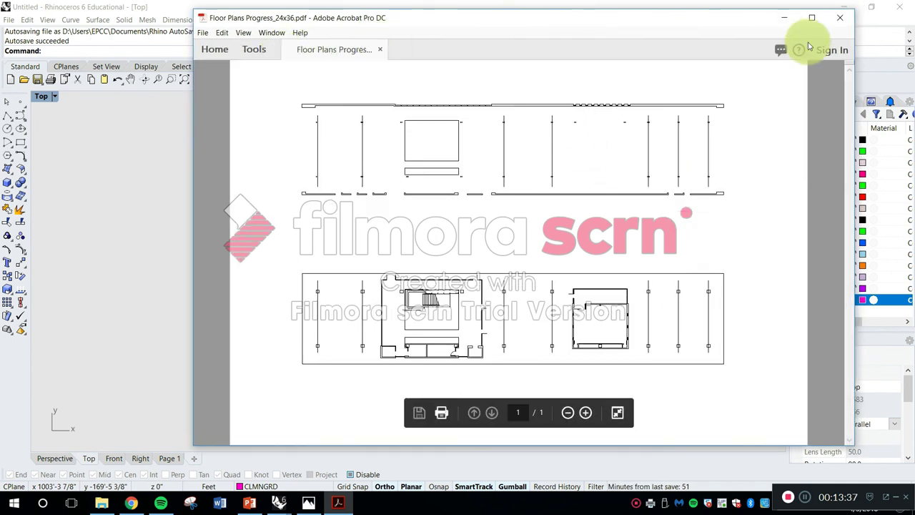
key(Escape)
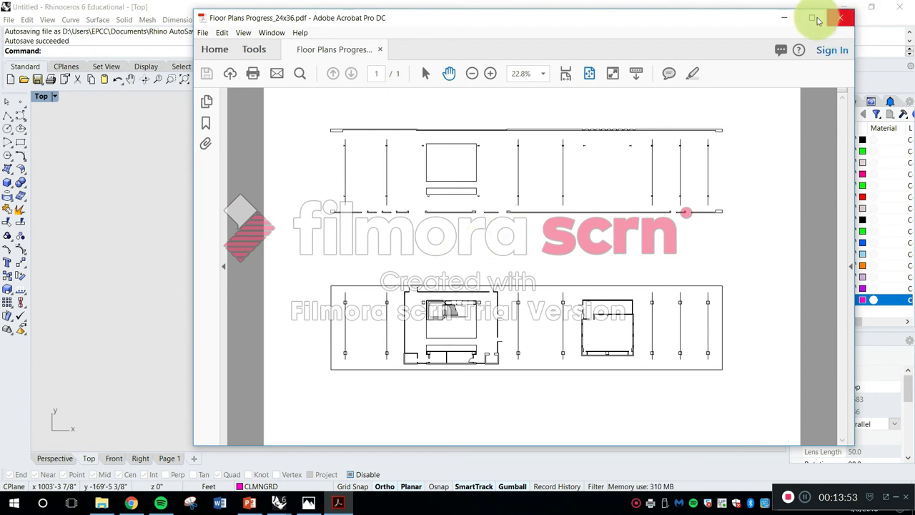
click(782, 17)
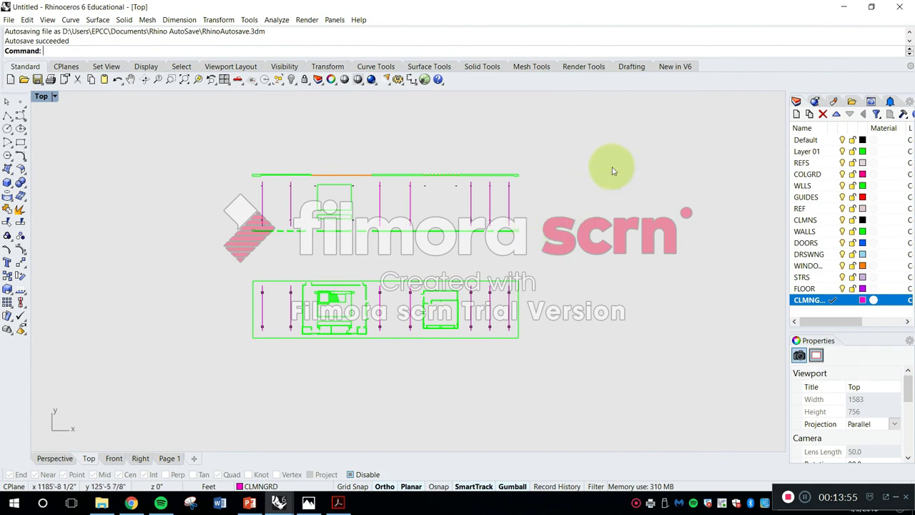
Step: Reopen the print setup and set the paper size to 11 x 17
key(ctrl+p)
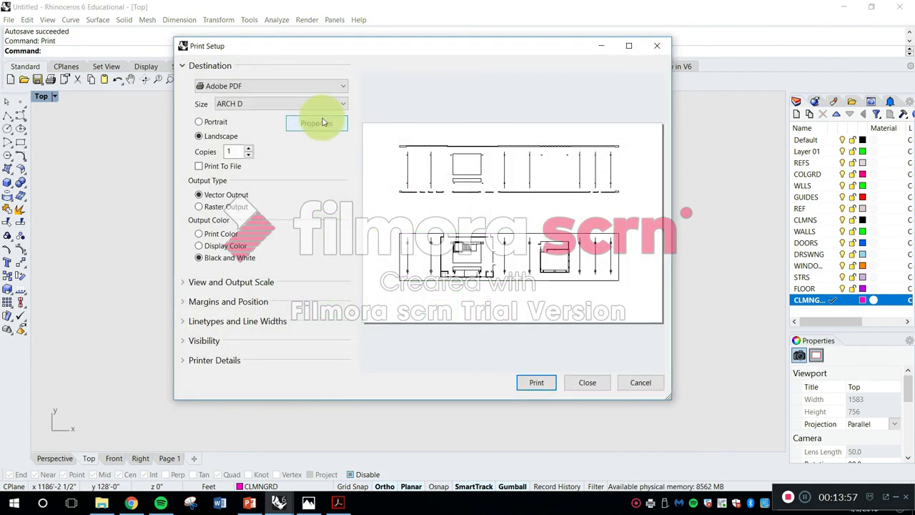
click(251, 106)
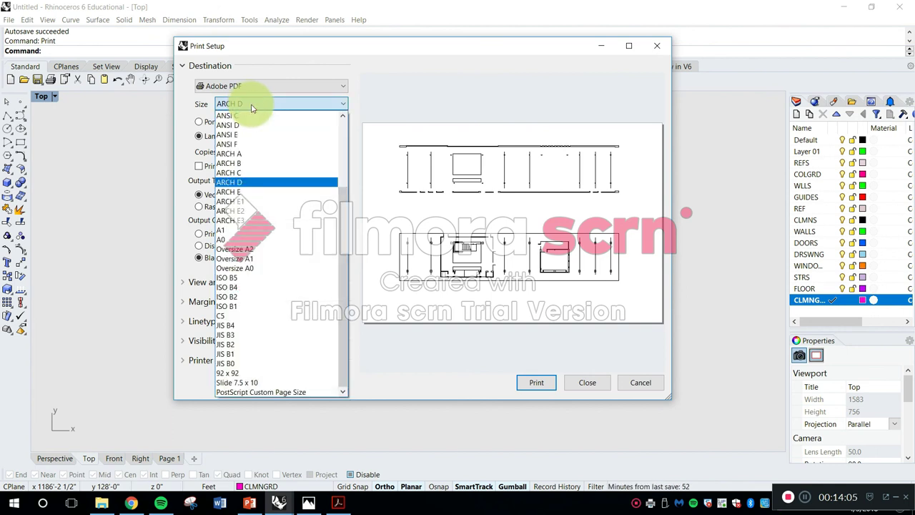
scroll(294, 136, up, 4)
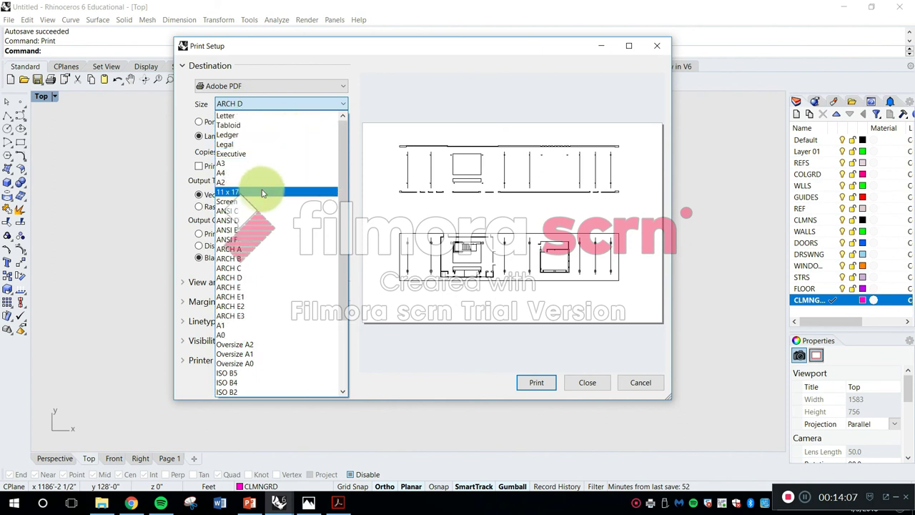
click(262, 191)
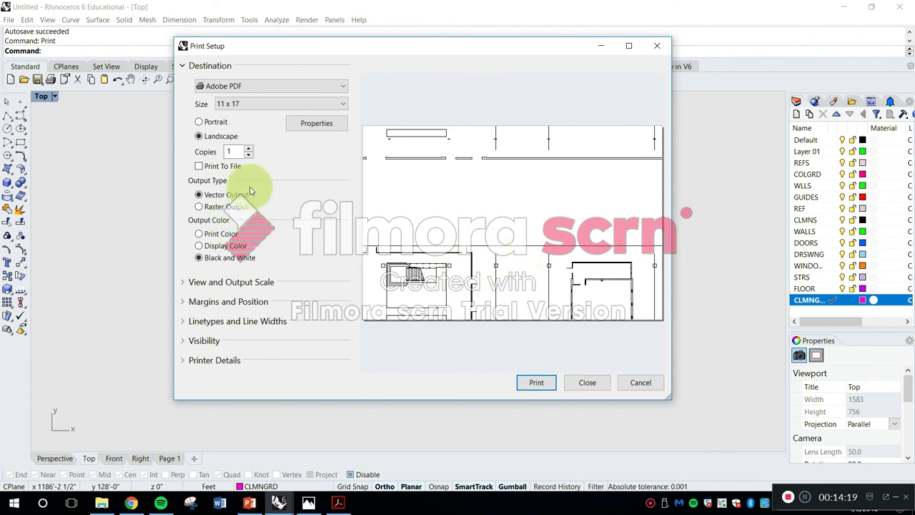
Step: Try an output scale of 1/16" = 1'-0" for the 11 x 17 print
click(181, 64)
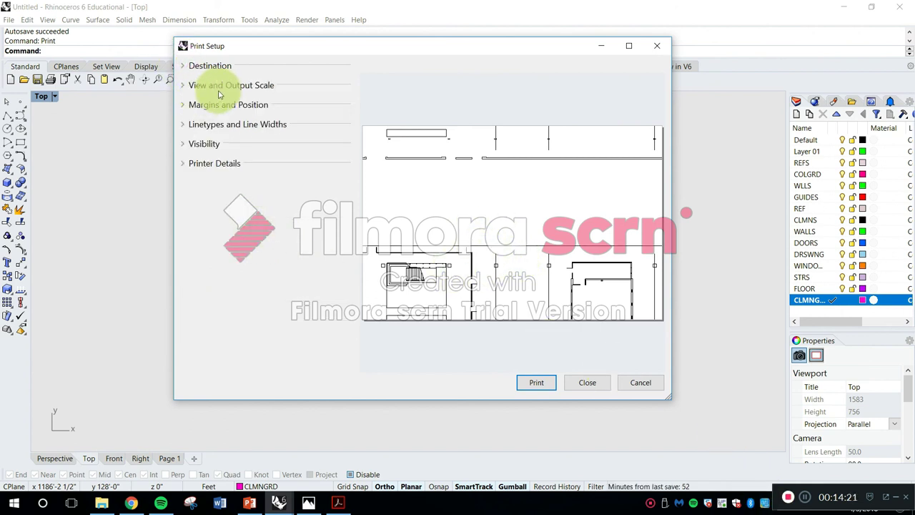
click(214, 85)
click(247, 226)
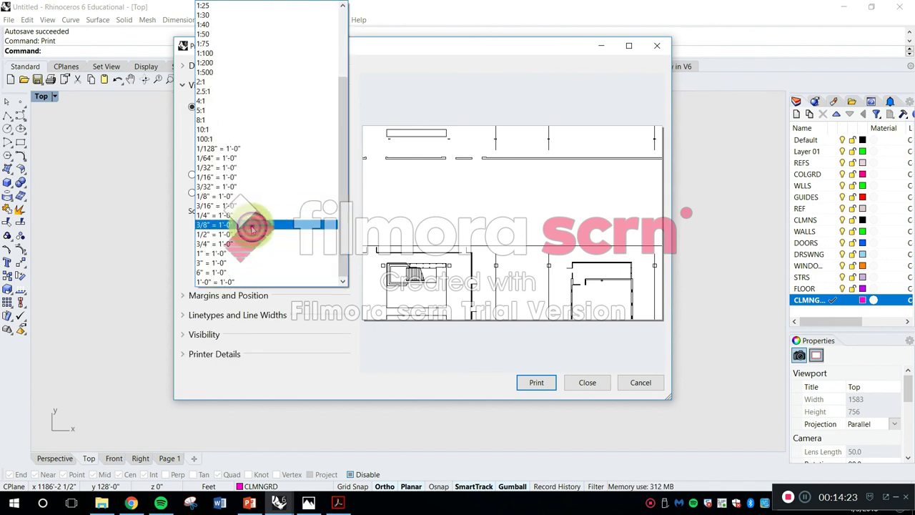
click(247, 177)
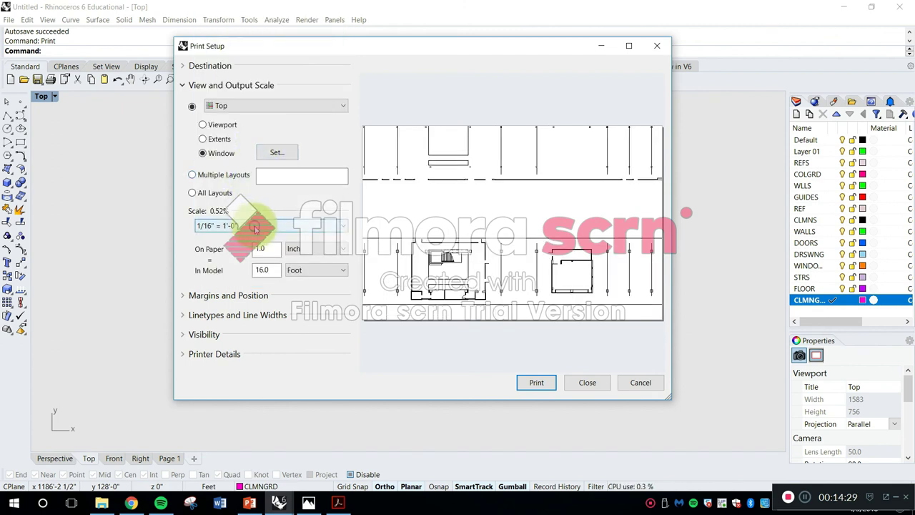
Step: Set the output scale of the 11 x 17 print to 1/32" = 1'-0"
click(253, 225)
click(259, 168)
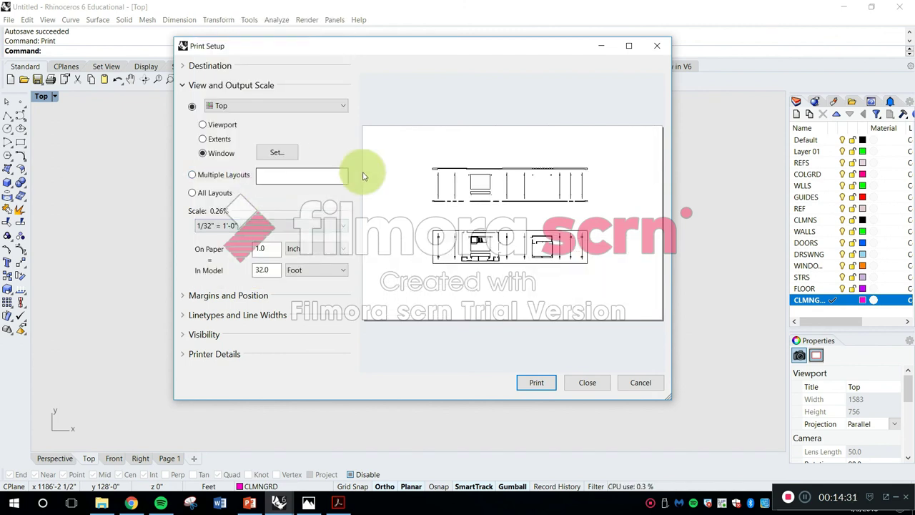
click(265, 227)
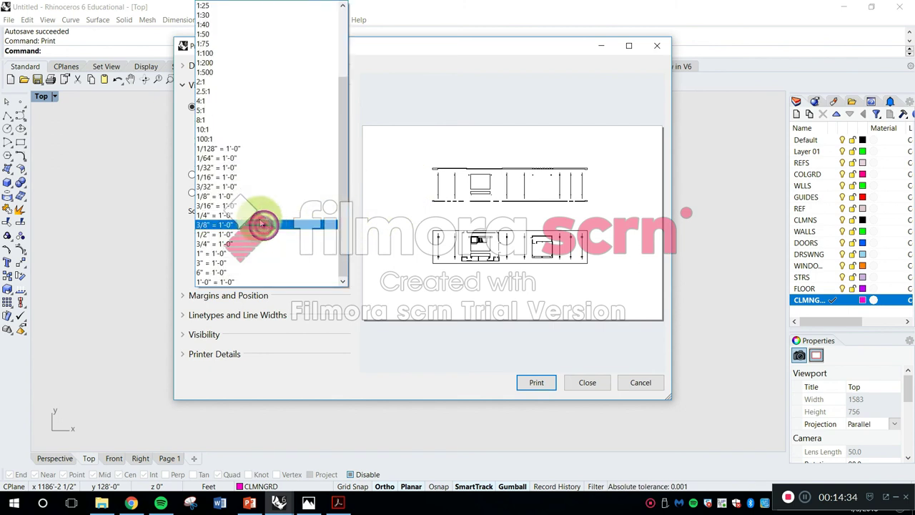
click(274, 168)
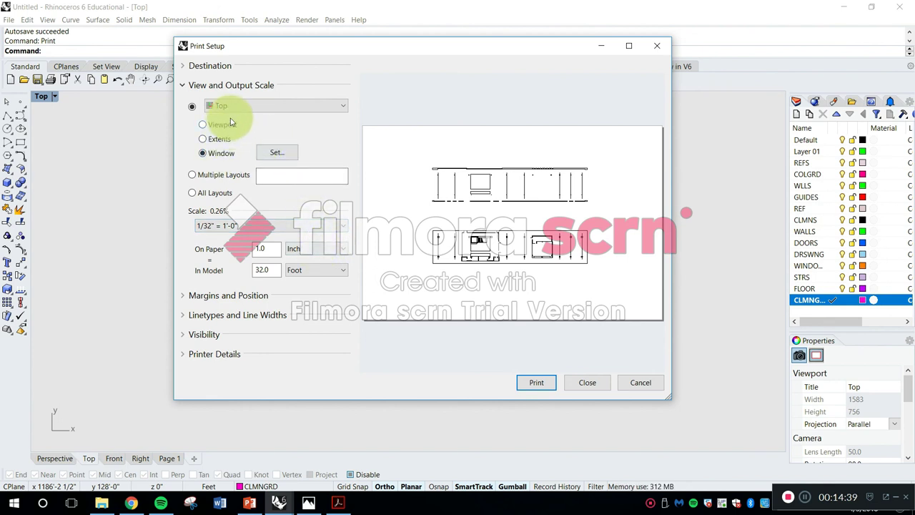
Step: Try printing the Top view's extents at 1/32" = 1'-0" and at a custom scale
click(226, 140)
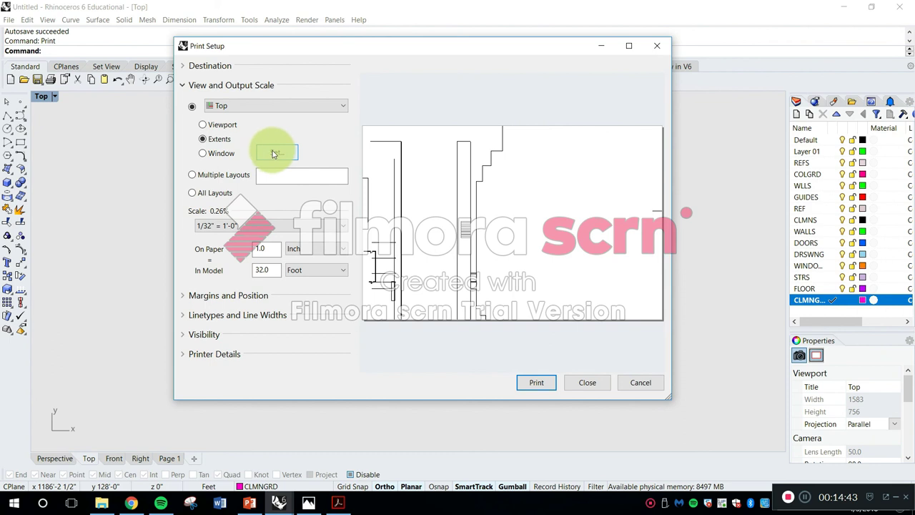
click(255, 225)
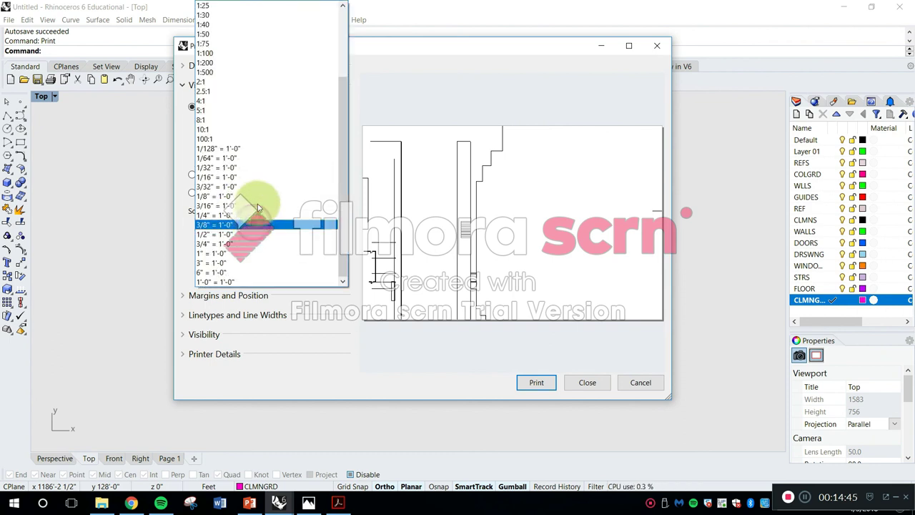
click(266, 167)
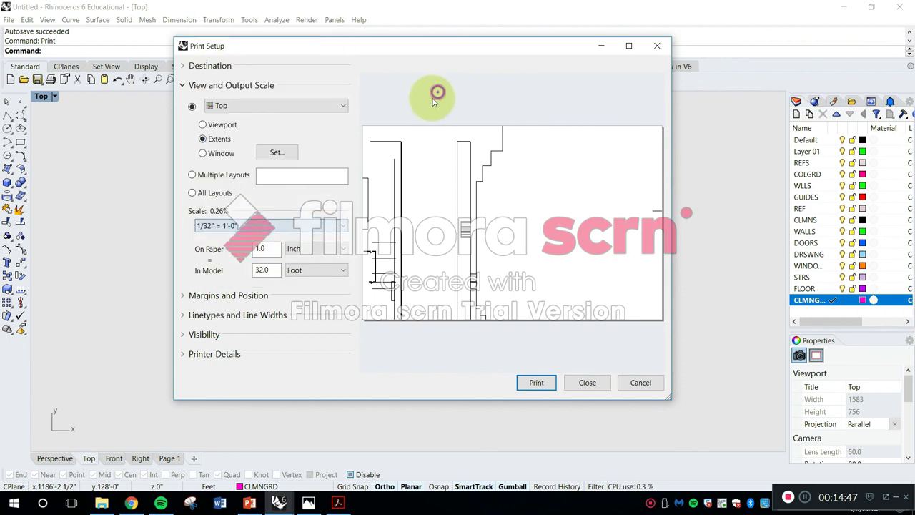
click(243, 226)
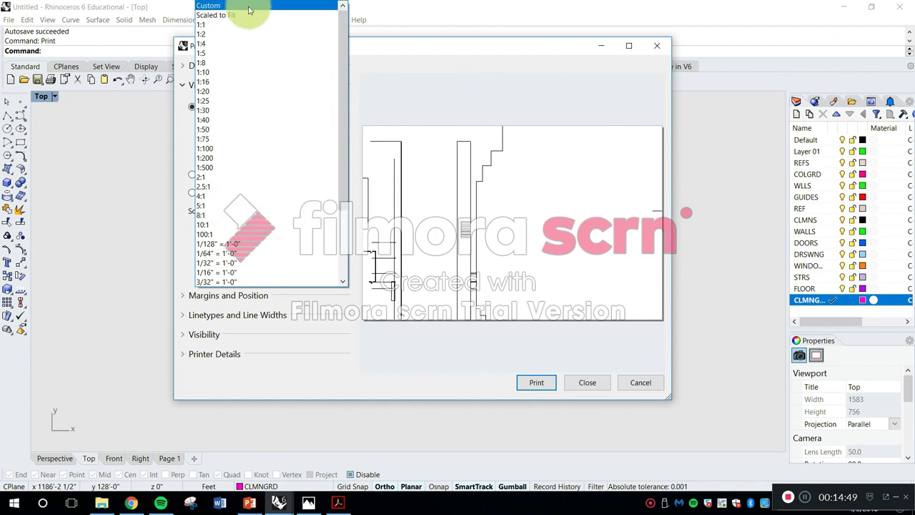
click(249, 5)
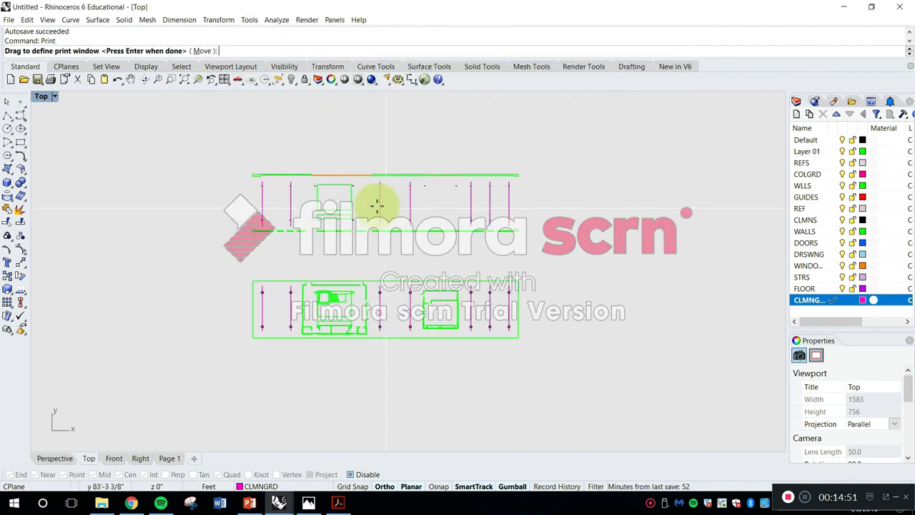
Step: Start a new print window at the two floor plans' upper-left corner and accept changing the scale to fit the window area
click(248, 167)
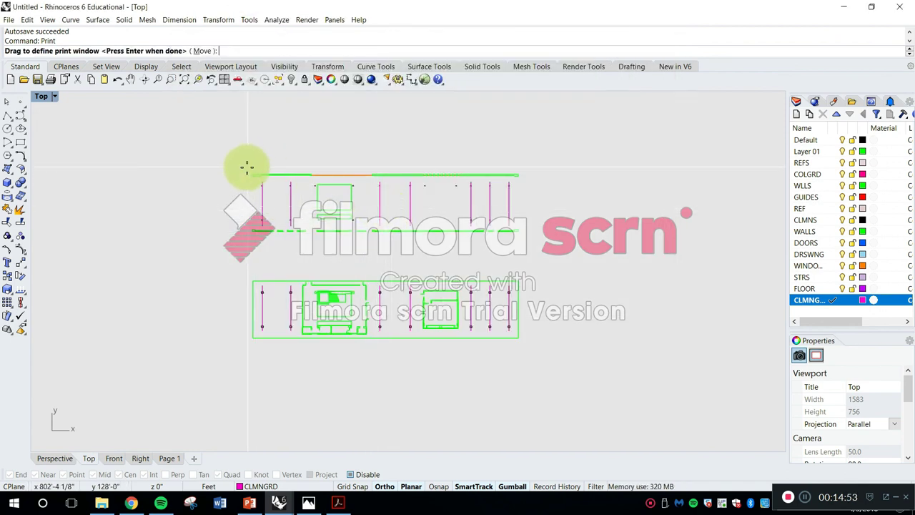
click(248, 167)
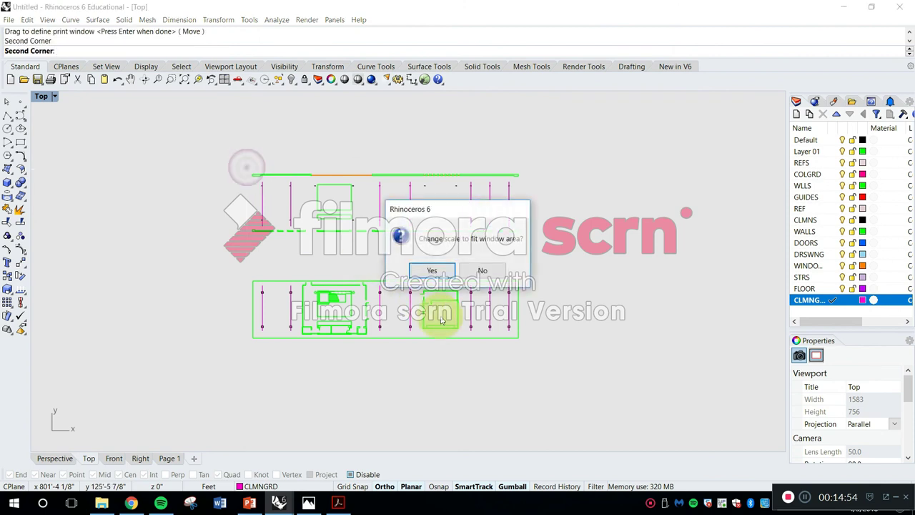
click(451, 268)
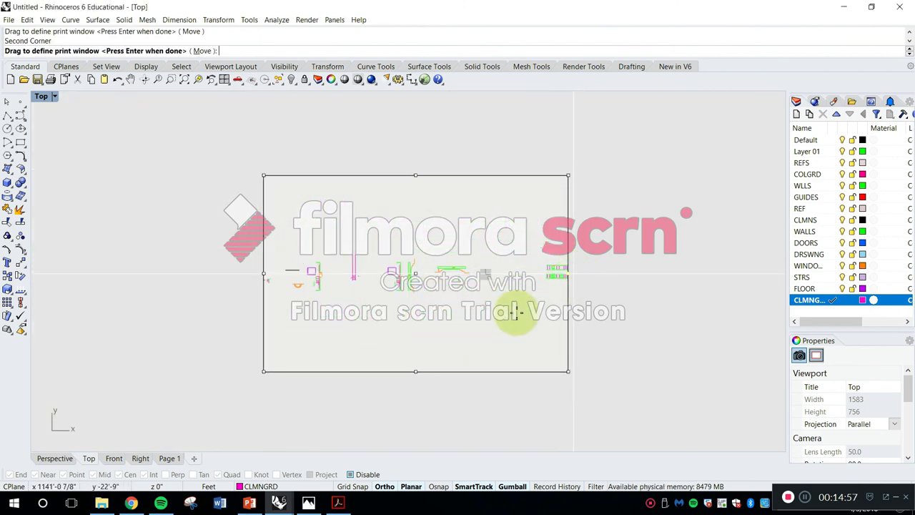
Step: Shrink the print window from its lower-left corner to a much smaller area
click(264, 371)
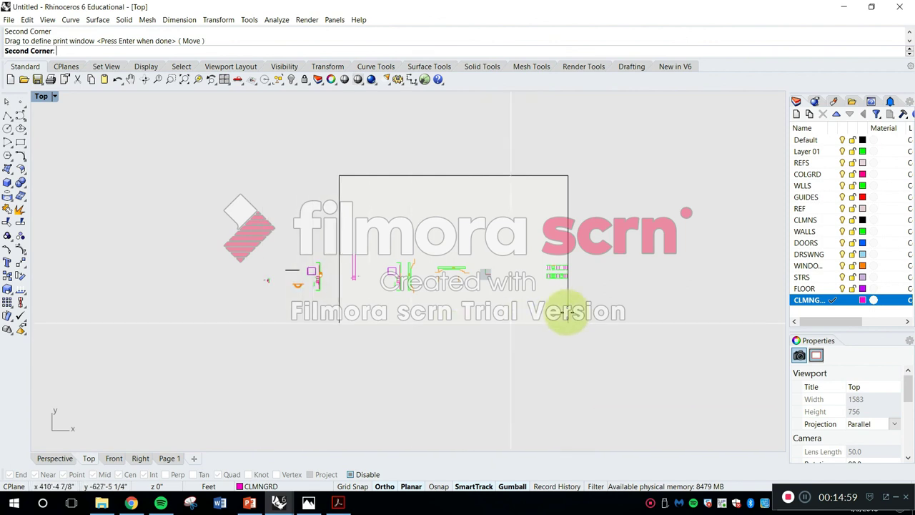
scroll(568, 280, up, 5)
click(552, 148)
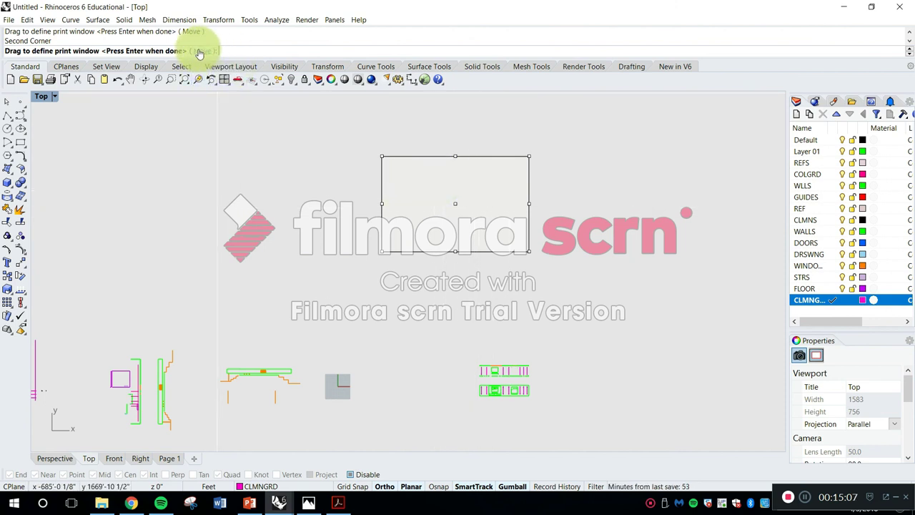
Step: Move the print window down so that it covers the two floor plans
click(202, 51)
drag(460, 188, 460, 194)
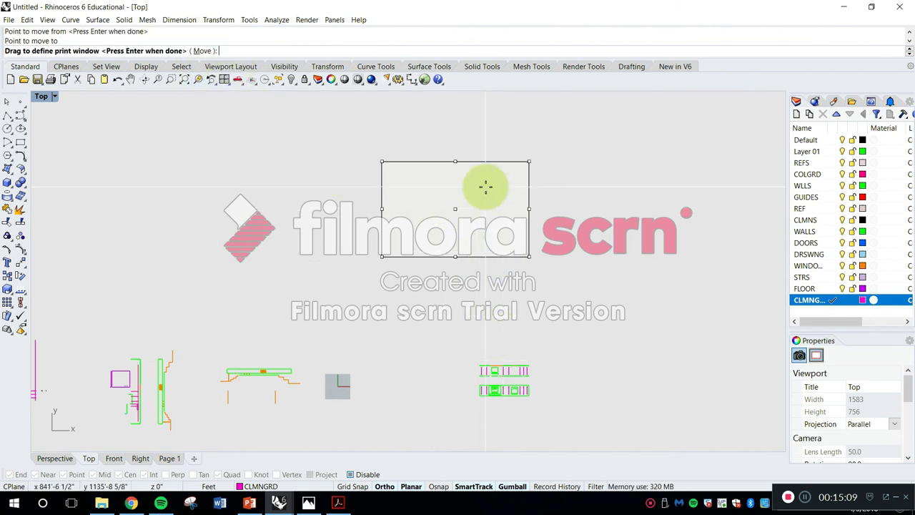
click(202, 51)
click(437, 199)
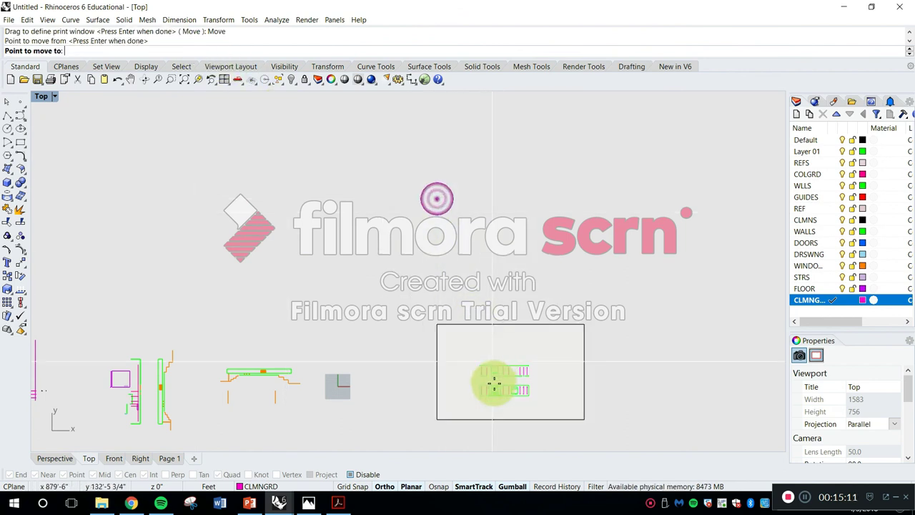
click(530, 343)
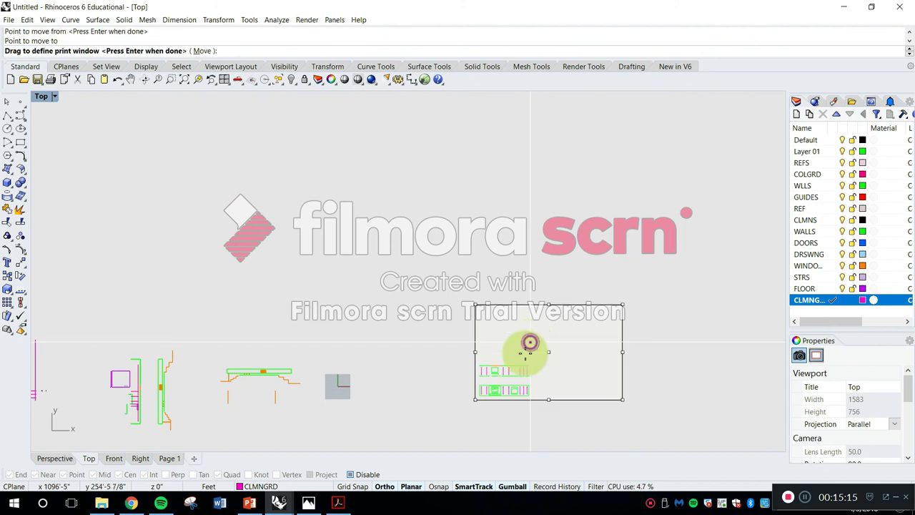
Step: Shrink the print window from its upper-right corner to frame the two floor plans closely, and accept it
scroll(586, 229, up, 4)
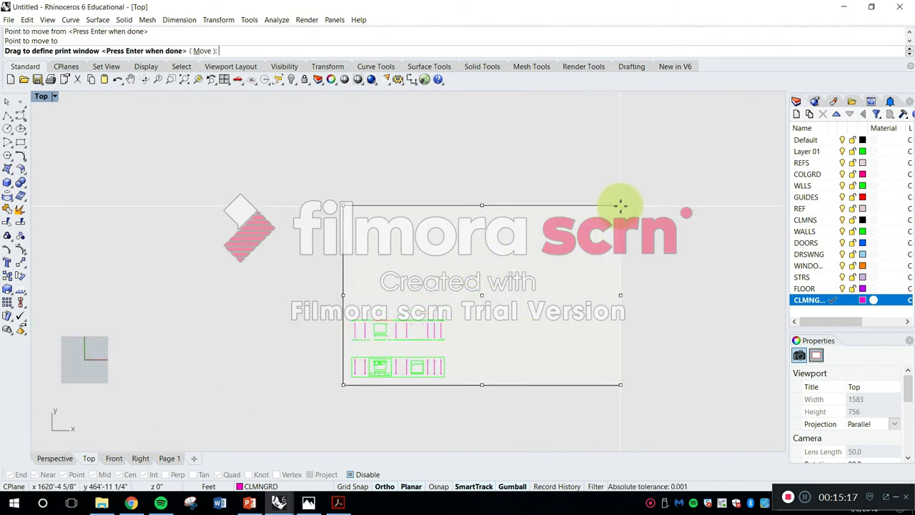
drag(613, 205, 439, 311)
scroll(429, 343, up, 6)
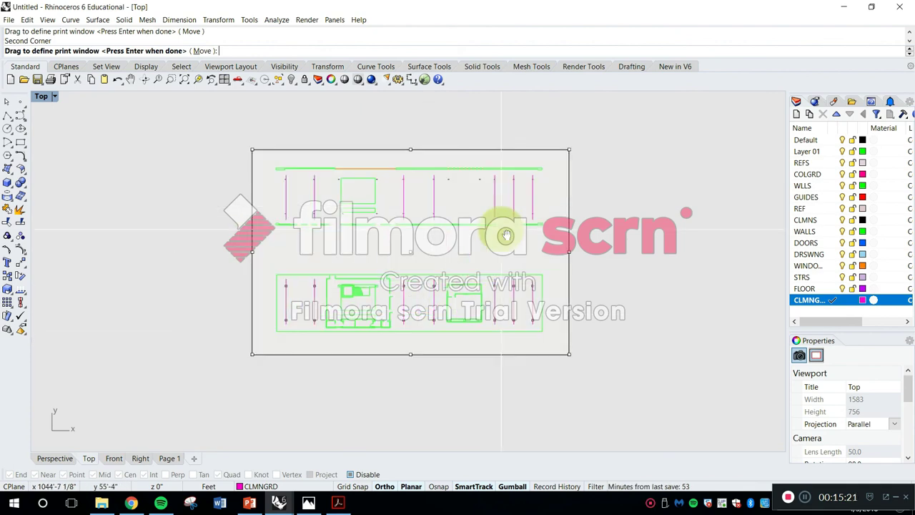
key(Return)
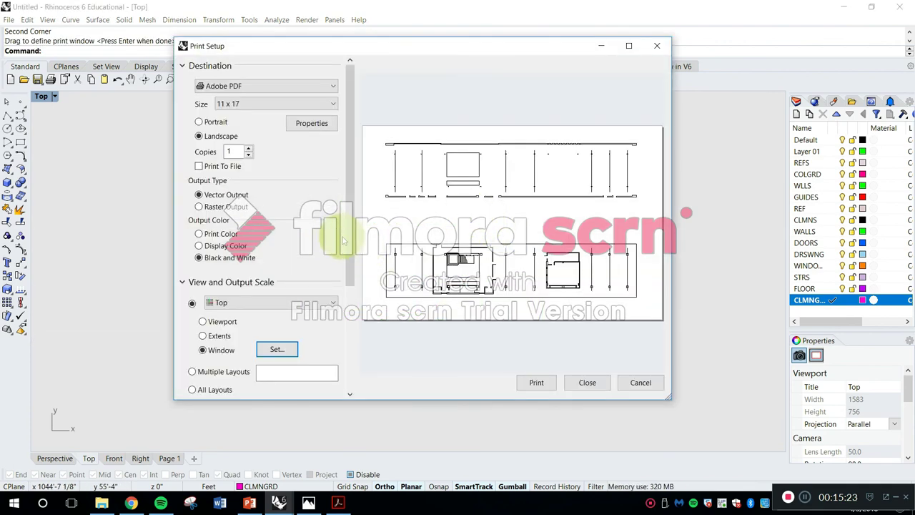
Step: Review the output scale and destination settings, and send the 11 x 17 sheet to Adobe PDF
drag(350, 261, 350, 351)
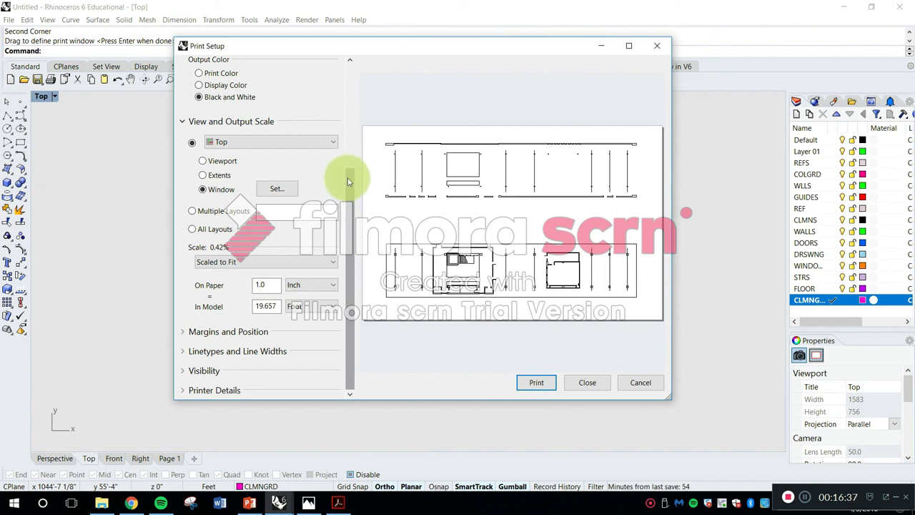
drag(352, 178, 343, 73)
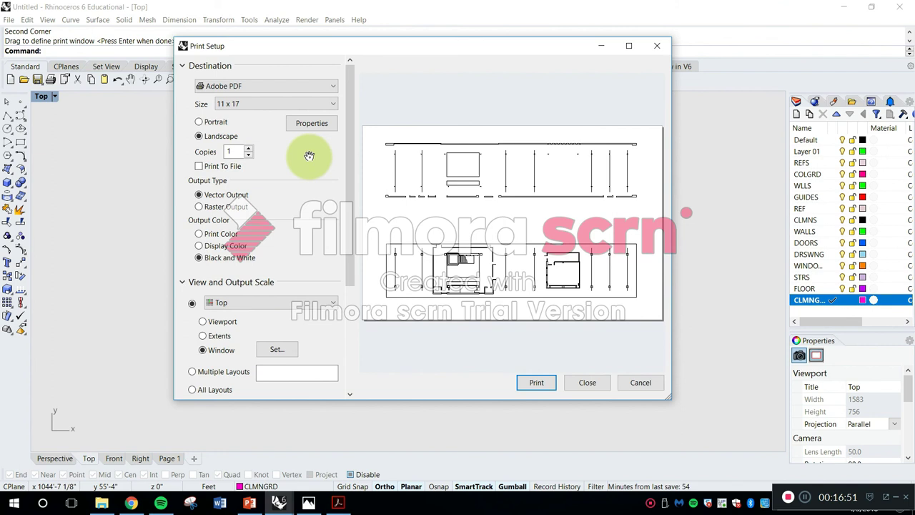
click(537, 383)
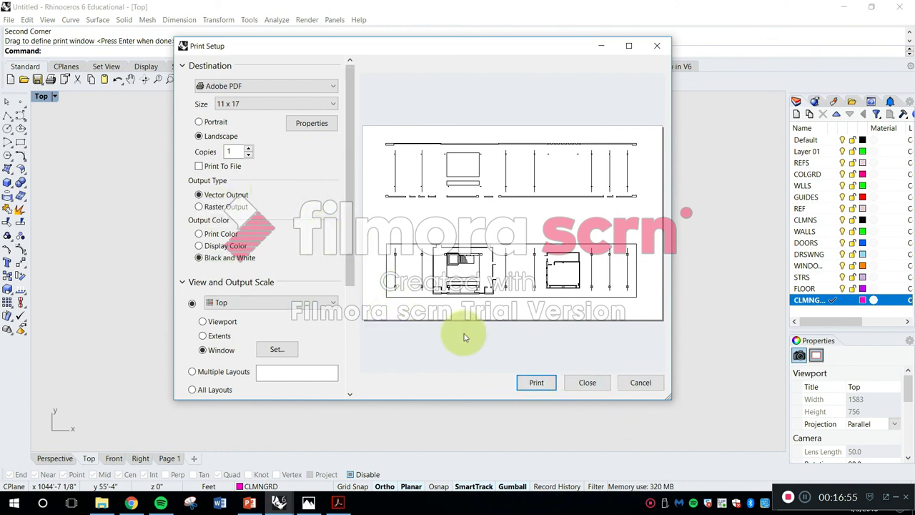
click(530, 381)
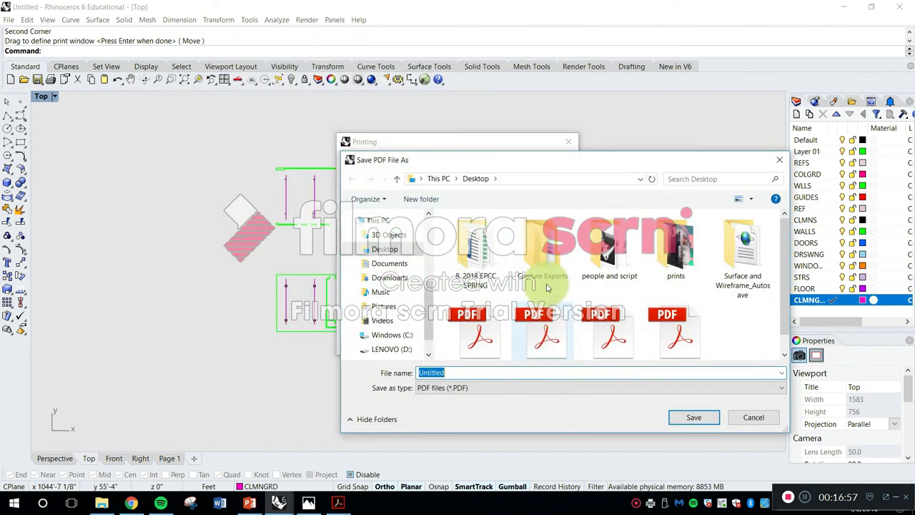
Step: Save the PDF on the Desktop as Floor Plans Progress_11x17, basing the name on the existing 24x36 file
scroll(429, 318, down, 2)
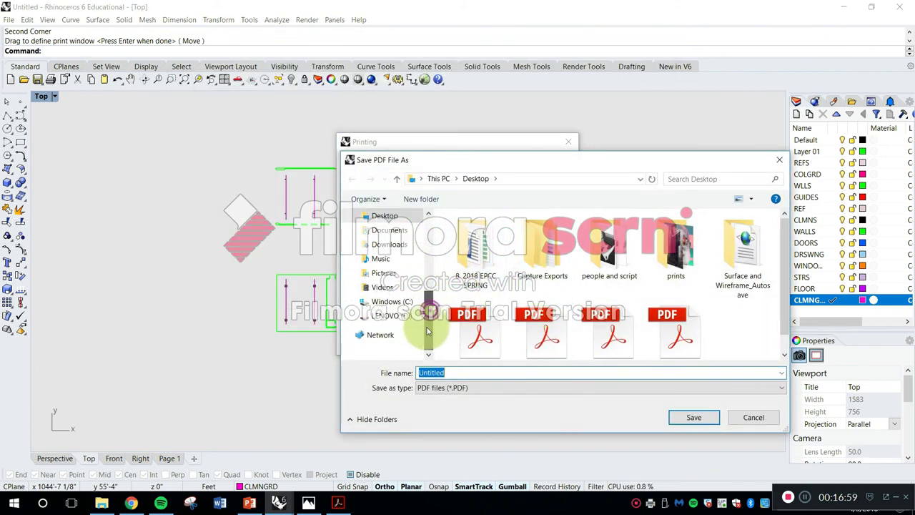
scroll(572, 345, down, 1)
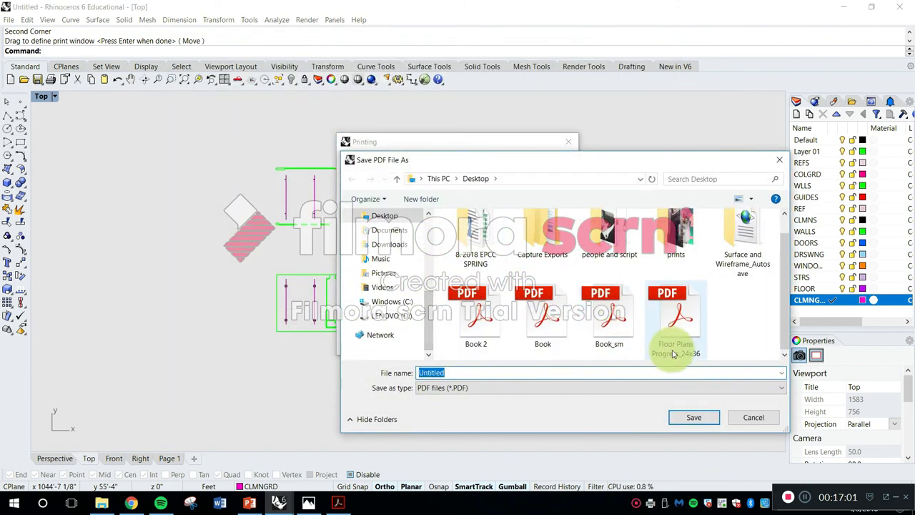
click(672, 345)
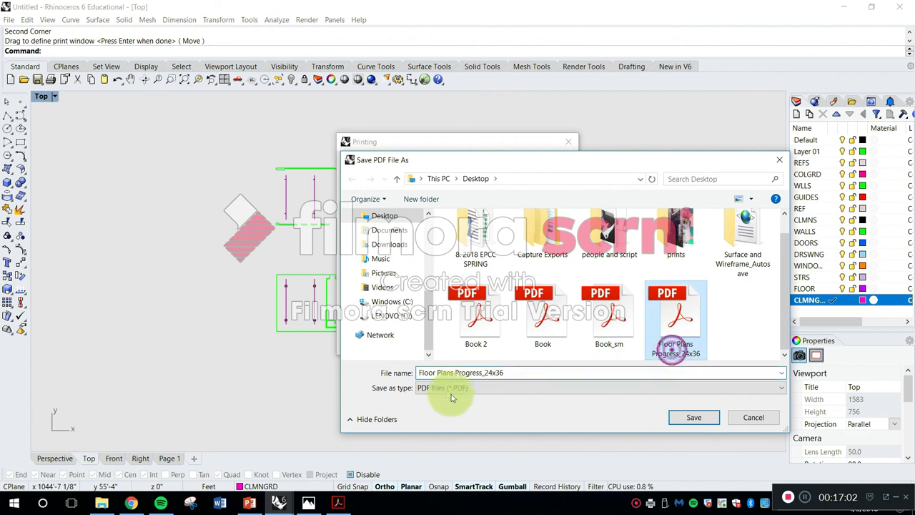
click(516, 370)
key(Right)
key(BackSpace)
key(BackSpace)
key(BackSpace)
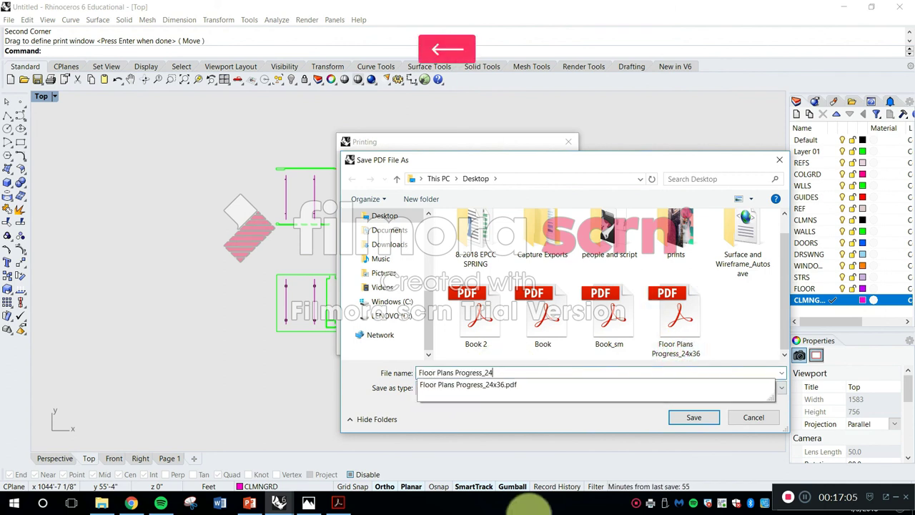
key(BackSpace)
text(11)
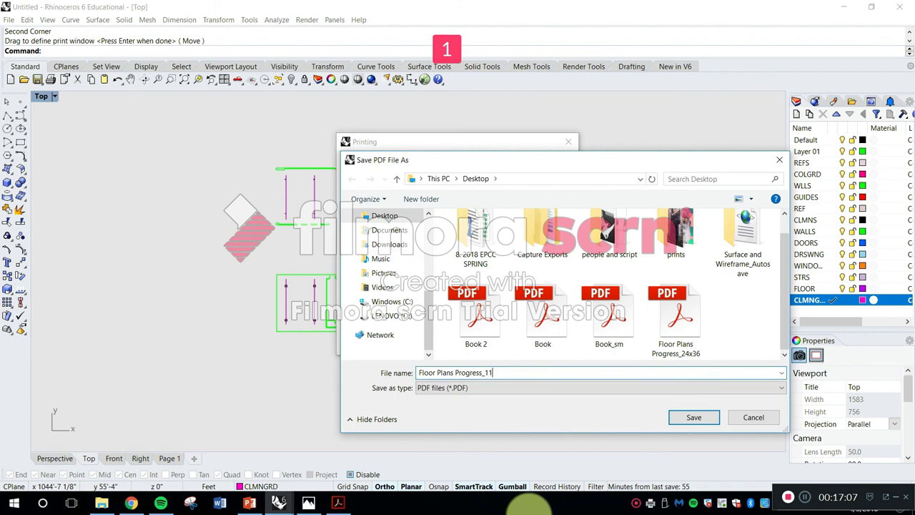
text(x17)
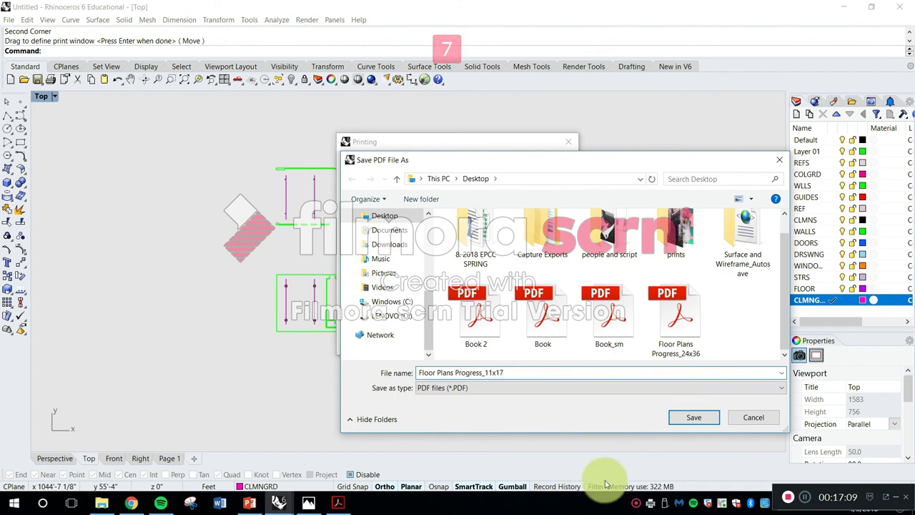
click(704, 416)
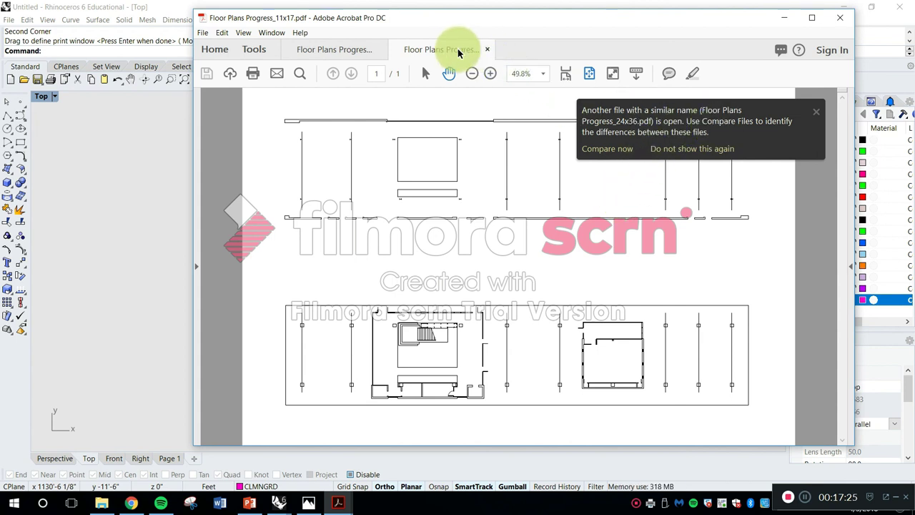
Step: Compare the 24x36 and 11x17 floor plan PDFs in Acrobat, and close both files
click(326, 46)
click(429, 53)
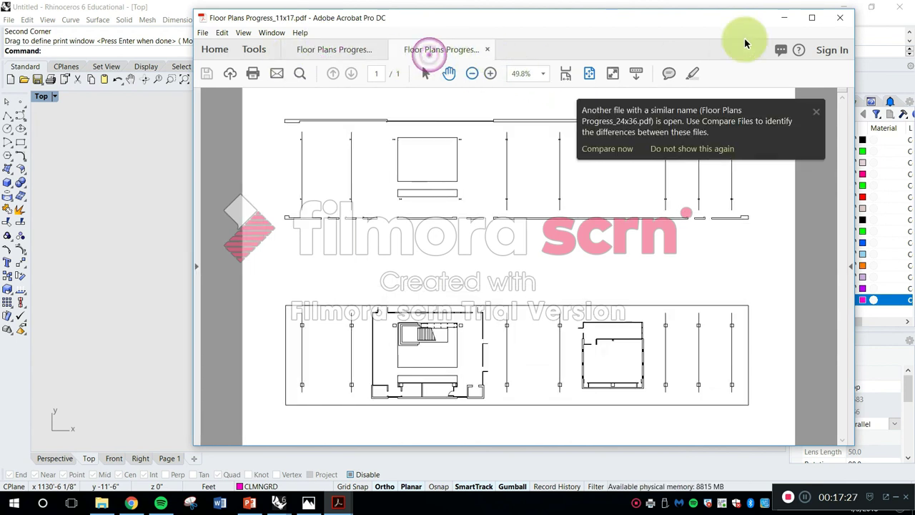
click(840, 18)
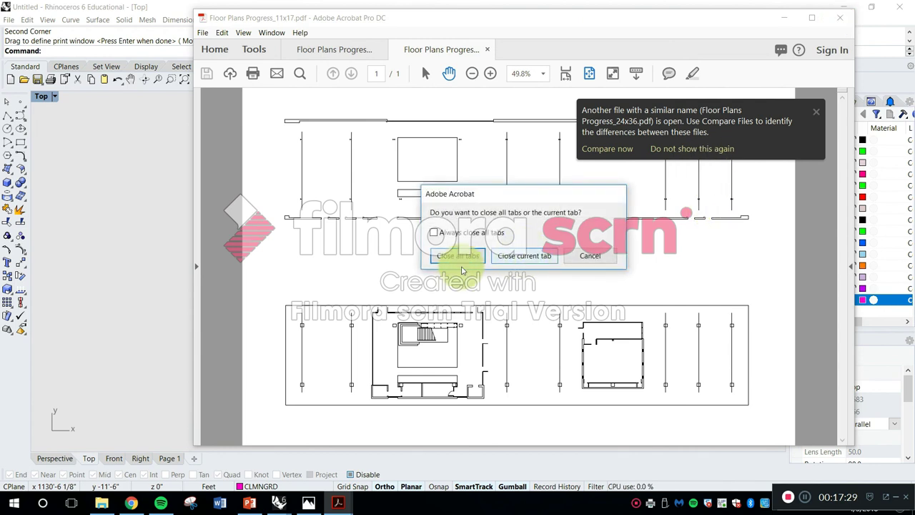
click(461, 255)
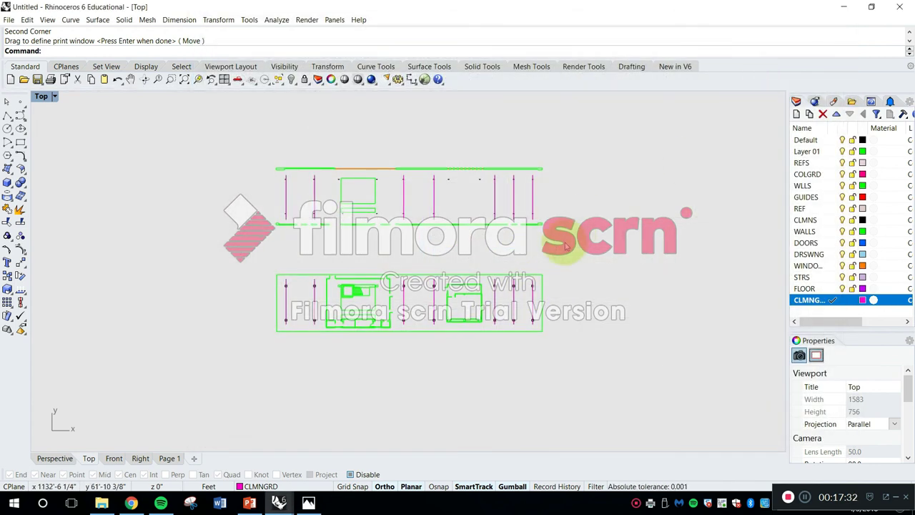
Step: Examine the two floor plans in Rhino's Top view, including the walls and windows of the upper plan
right_drag(565, 245, 570, 261)
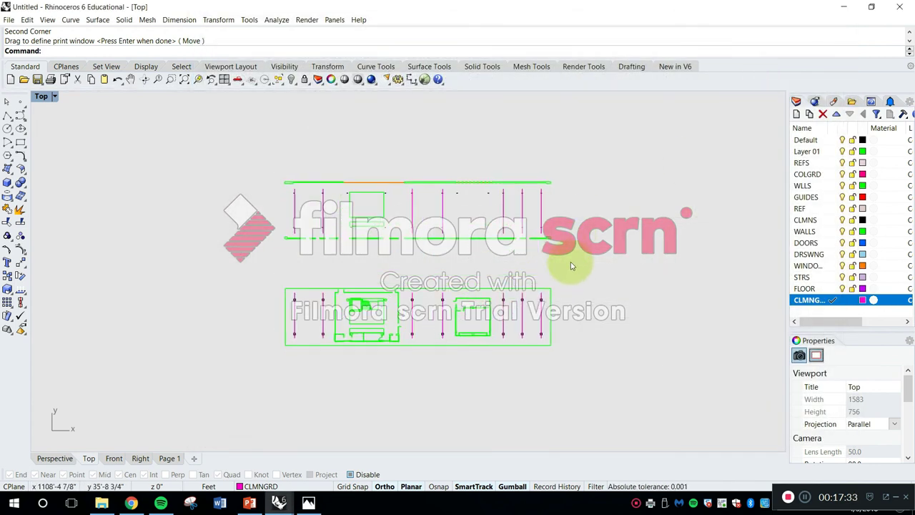
right_drag(568, 214, 574, 198)
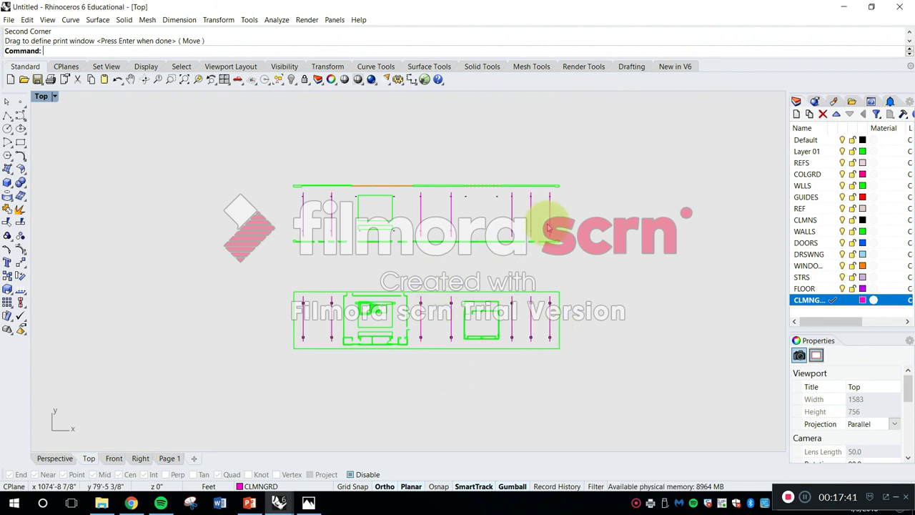
scroll(558, 203, down, 1)
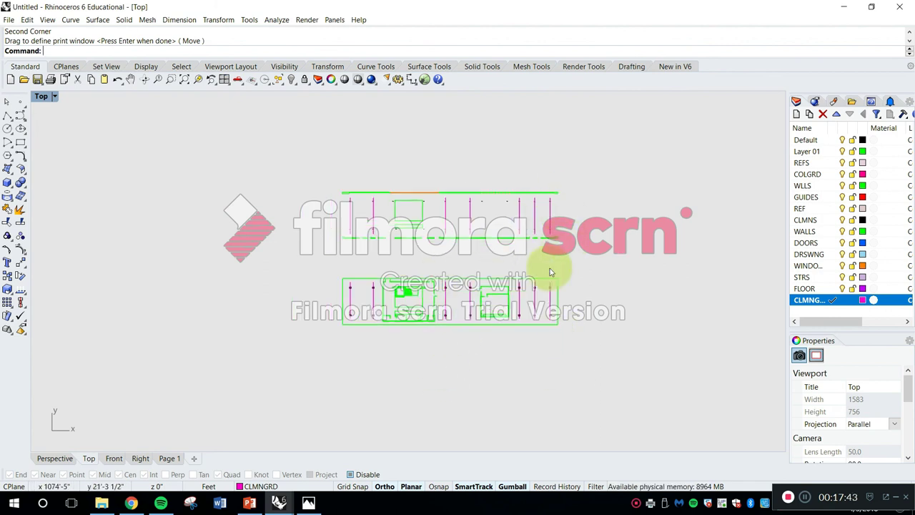
right_drag(539, 219, 527, 250)
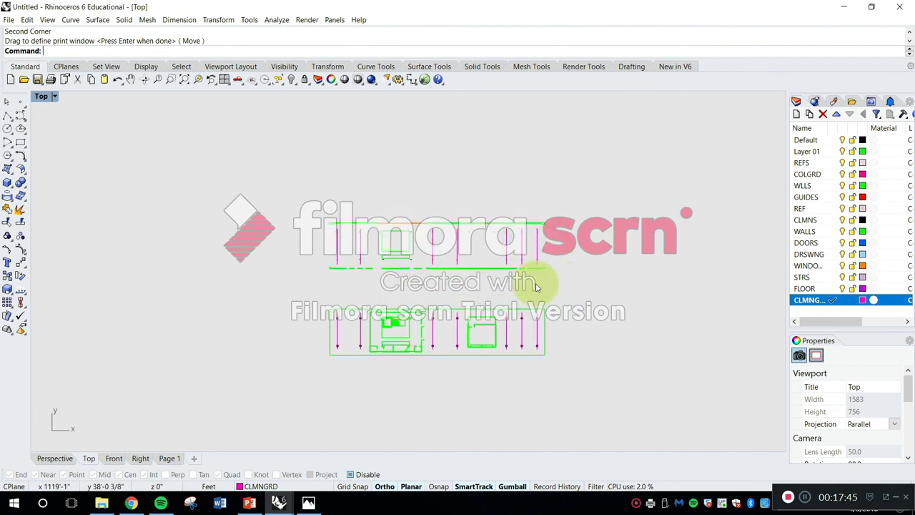
scroll(500, 251, up, 2)
scroll(336, 211, up, 2)
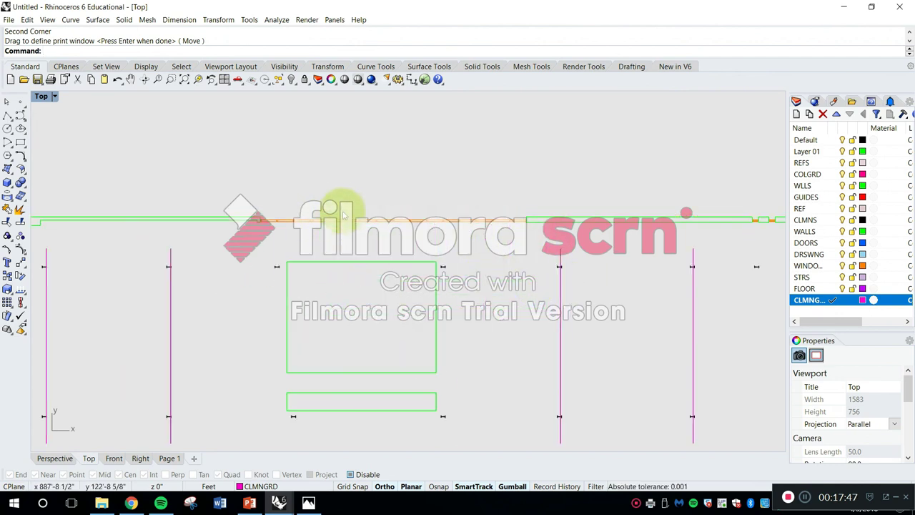
scroll(390, 186, down, 1)
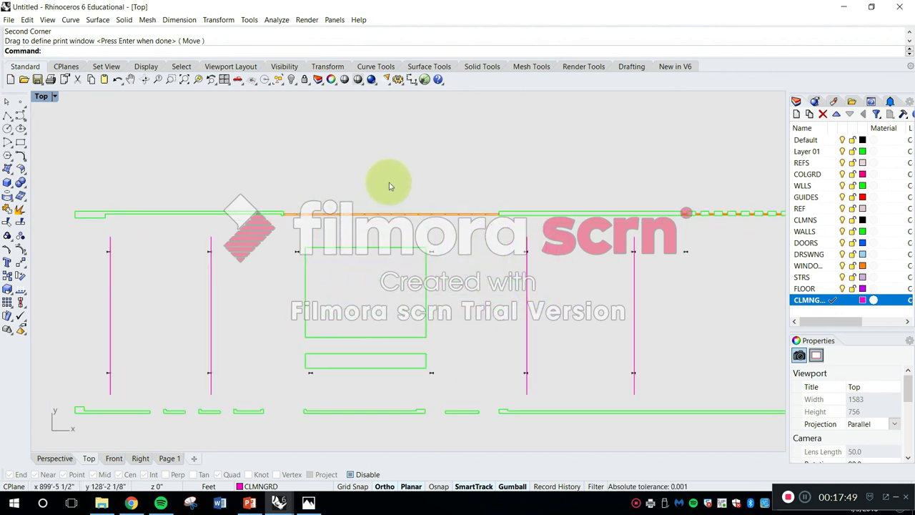
scroll(390, 186, down, 3)
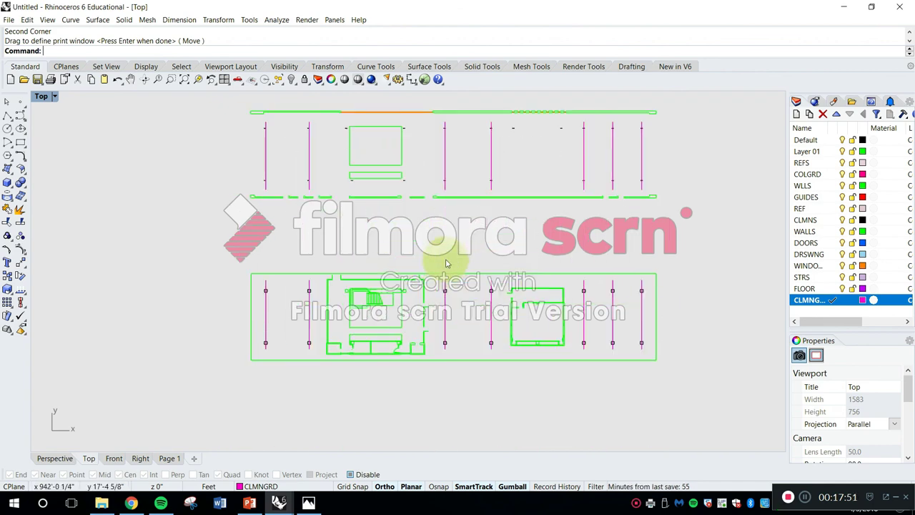
scroll(497, 256, down, 3)
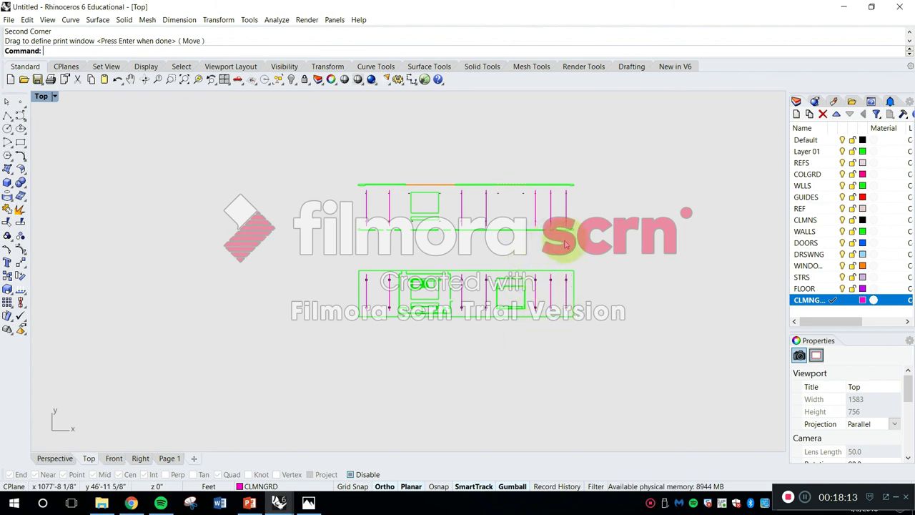
Step: Copy both floor plans horizontally to the empty area right of the originals
mouse_move(540, 245)
right_down()
mouse_move(428, 251)
mouse_move(419, 224)
mouse_move(299, 221)
right_up()
scroll(390, 244, down, 2)
key(Escape)
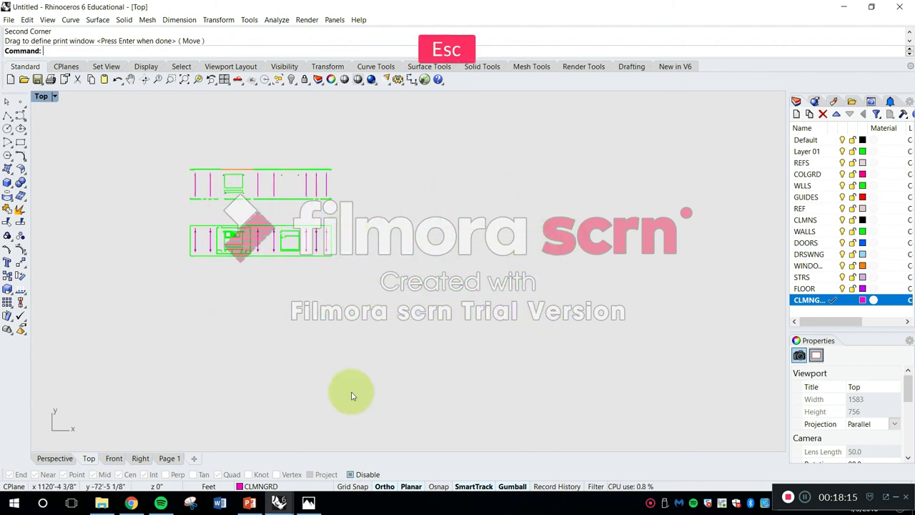
text(Copy)
key(Return)
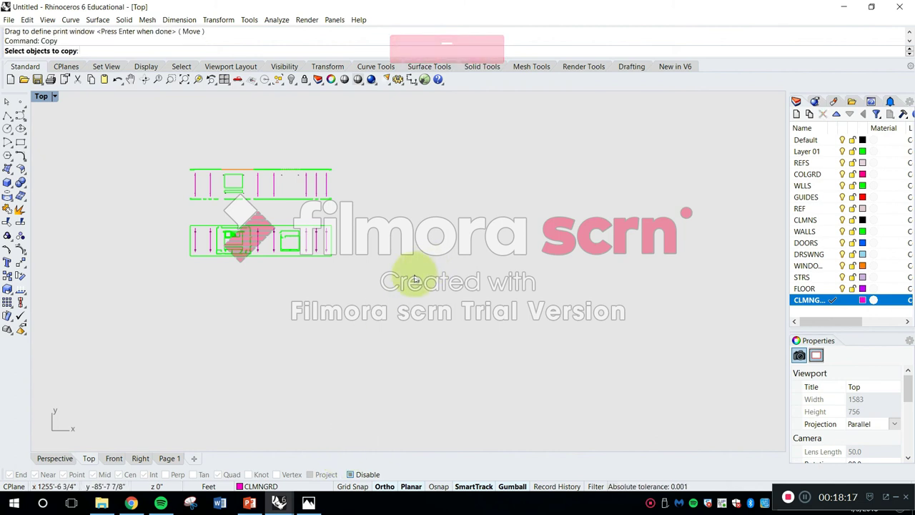
drag(408, 279, 178, 152)
key(Return)
click(277, 214)
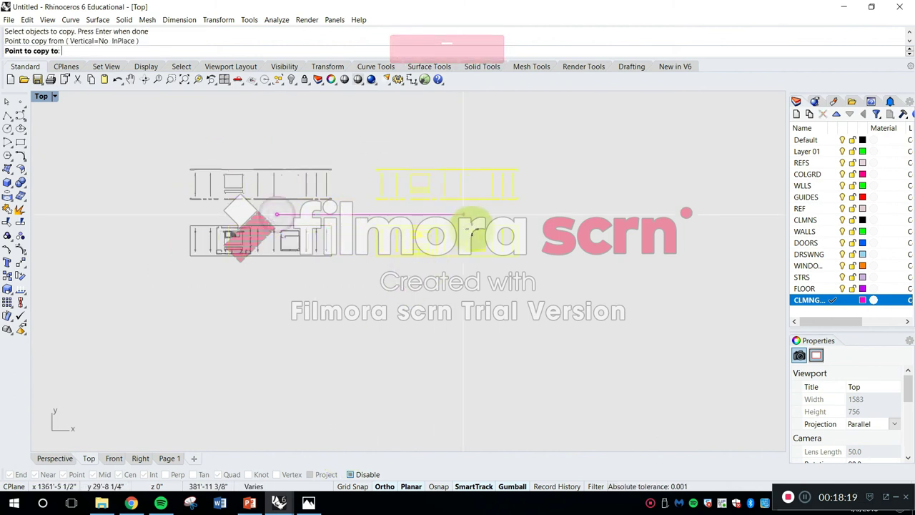
click(545, 241)
key(Escape)
scroll(561, 251, up, 4)
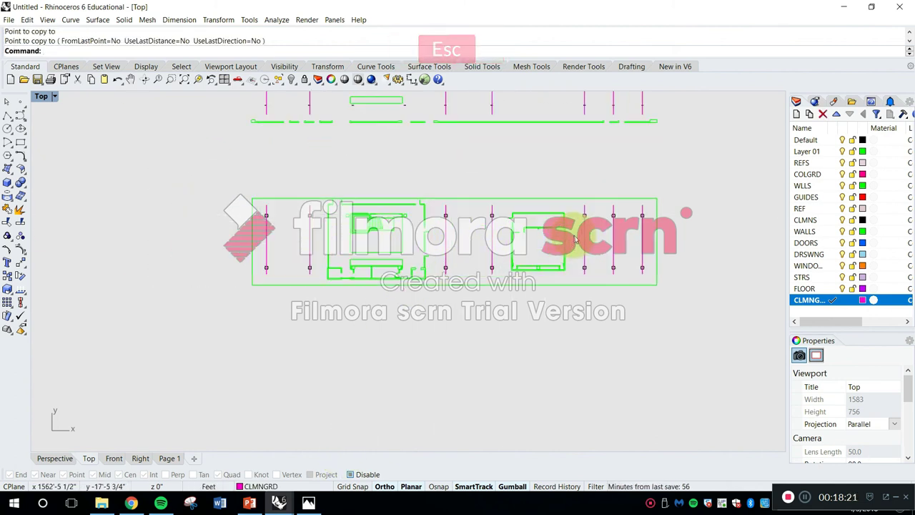
scroll(568, 250, down, 4)
key(Escape)
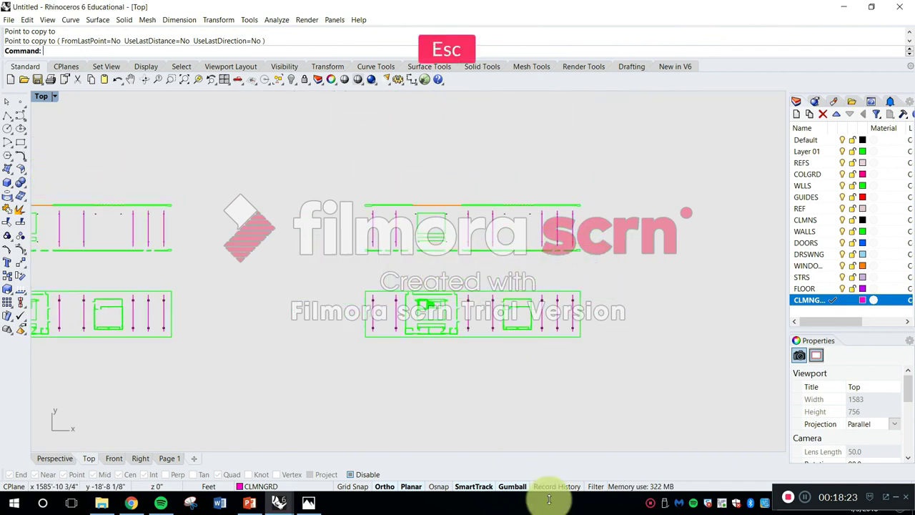
Step: Rotate the copied pair of floor plans 90 degrees clockwise about a point midway between the two plans
text(ot)
key(Return)
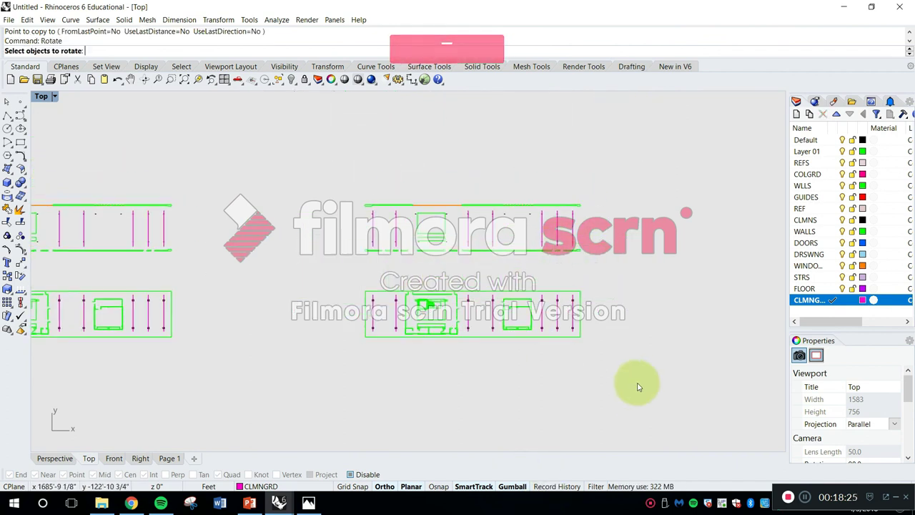
drag(642, 366, 327, 189)
key(Return)
click(468, 270)
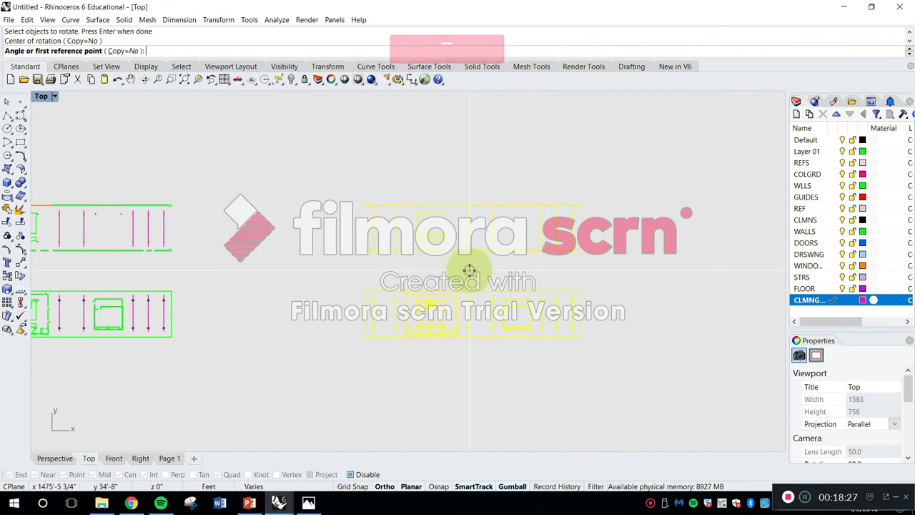
click(350, 280)
click(468, 157)
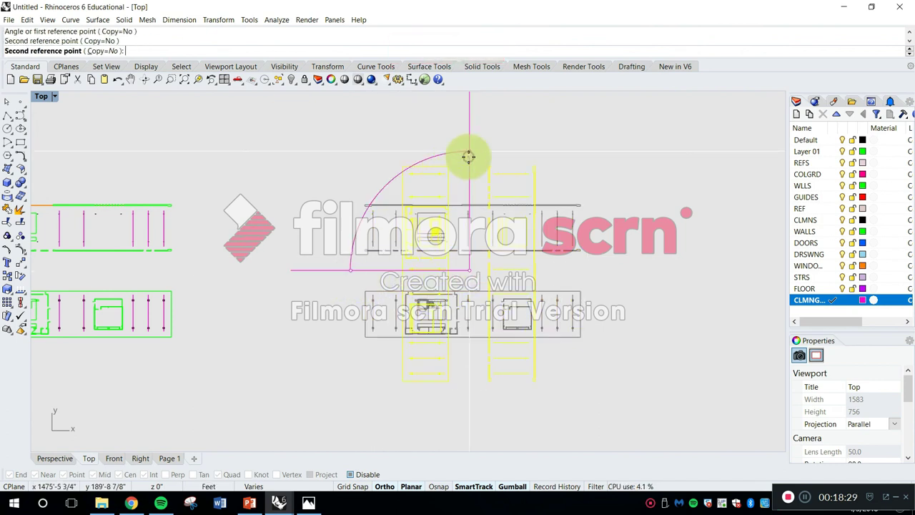
key(Escape)
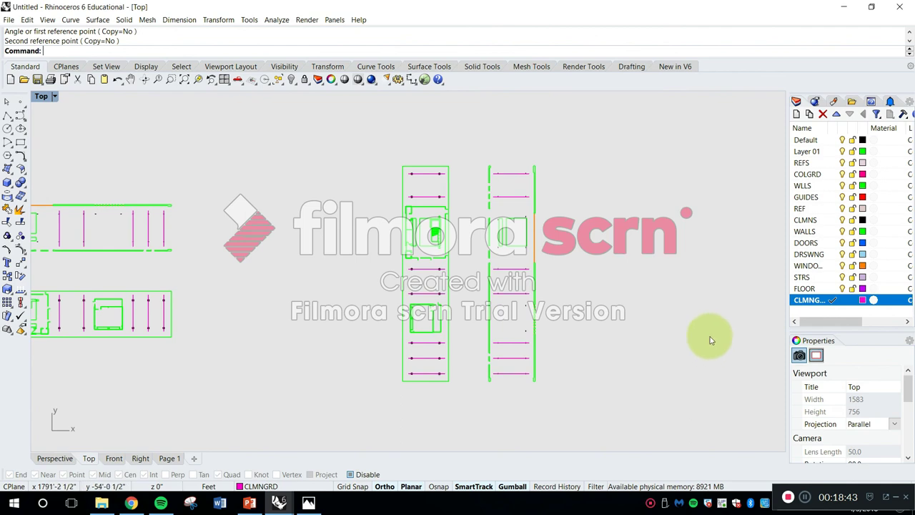
Step: Rotate the two vertical plan copies another 90 degrees clockwise so they lie horizontally, upside down from the originals
scroll(629, 309, up, 3)
scroll(618, 322, down, 4)
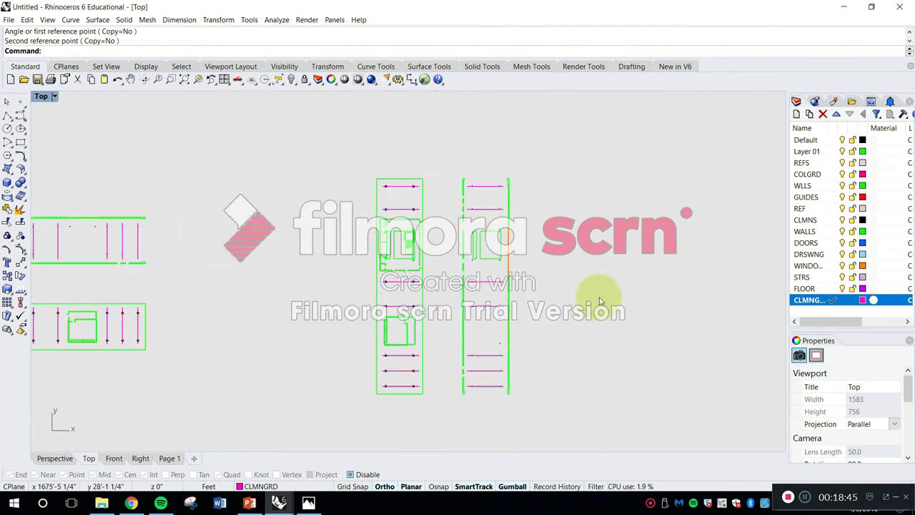
scroll(505, 214, up, 3)
scroll(505, 215, down, 2)
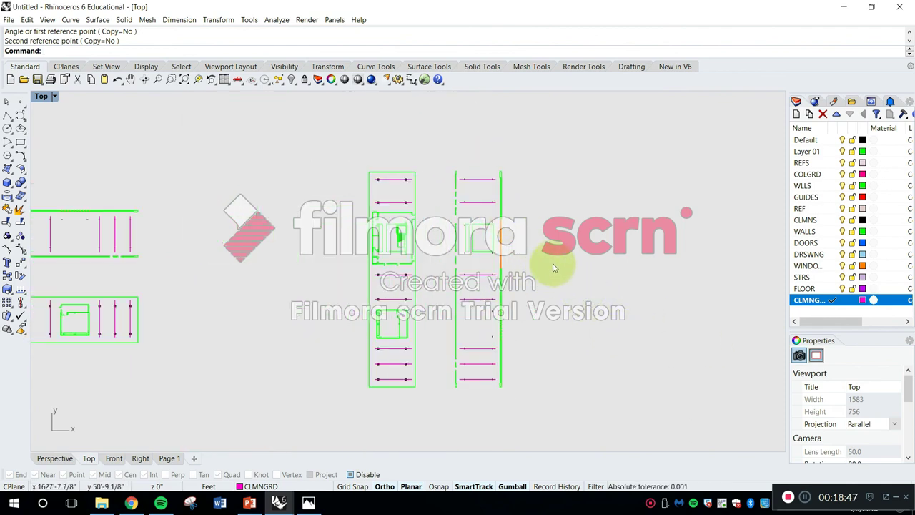
key(Escape)
text(ro)
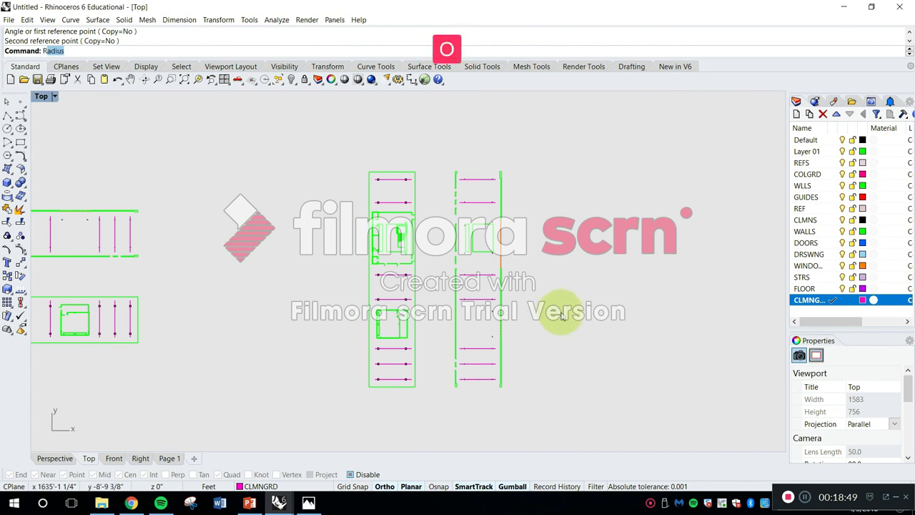
key(space)
drag(555, 407, 325, 156)
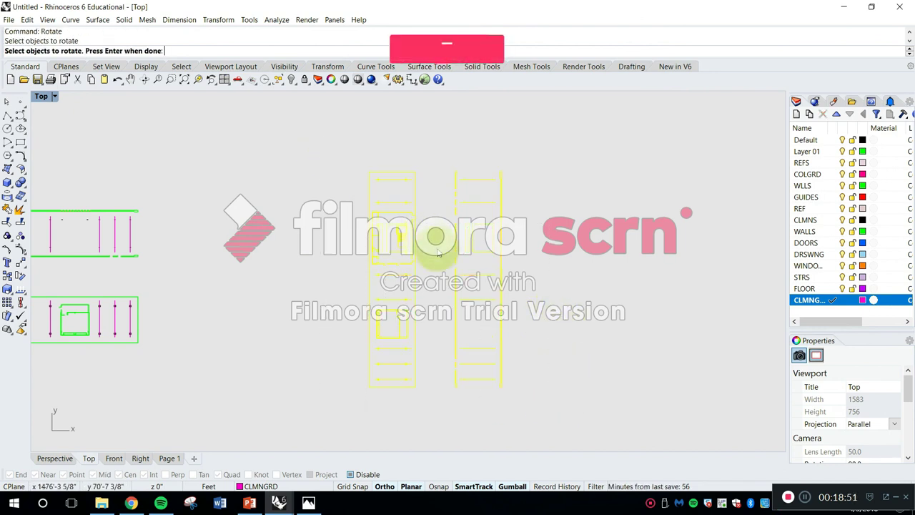
key(space)
click(433, 266)
click(448, 151)
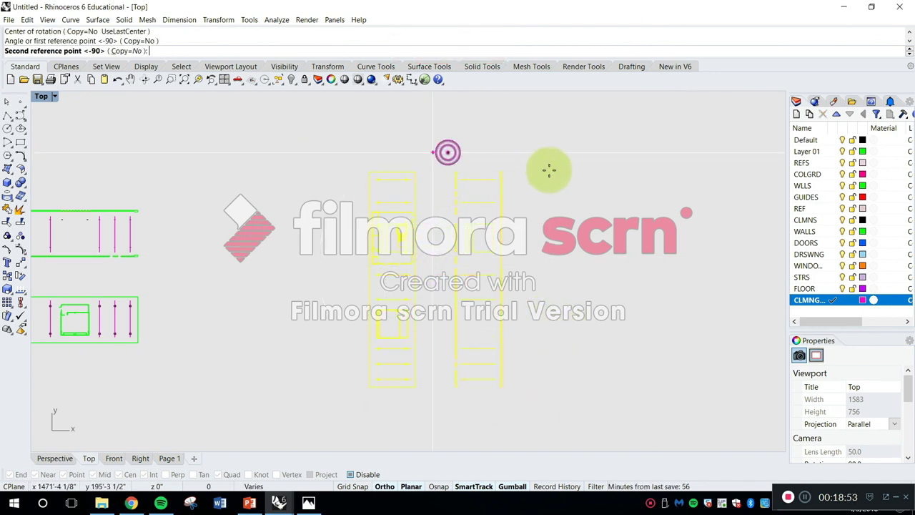
click(605, 241)
scroll(404, 313, up, 3)
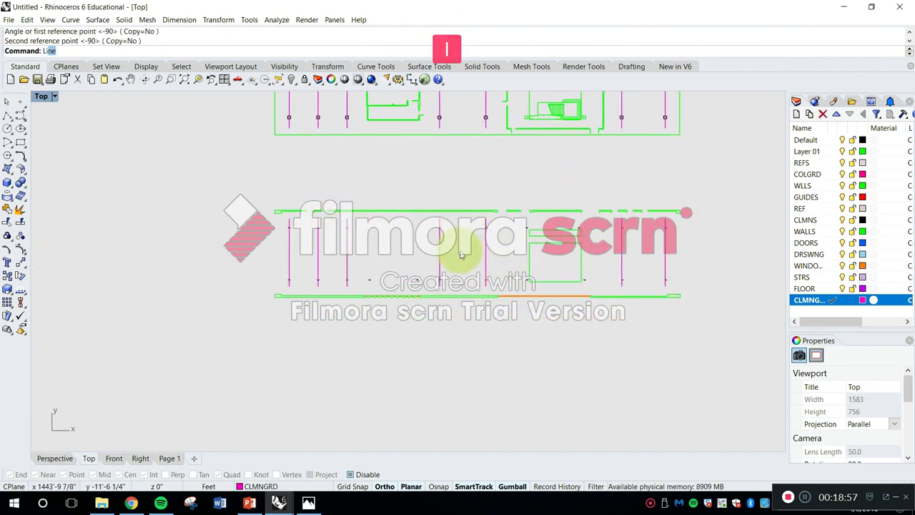
key(Return)
scroll(286, 310, up, 3)
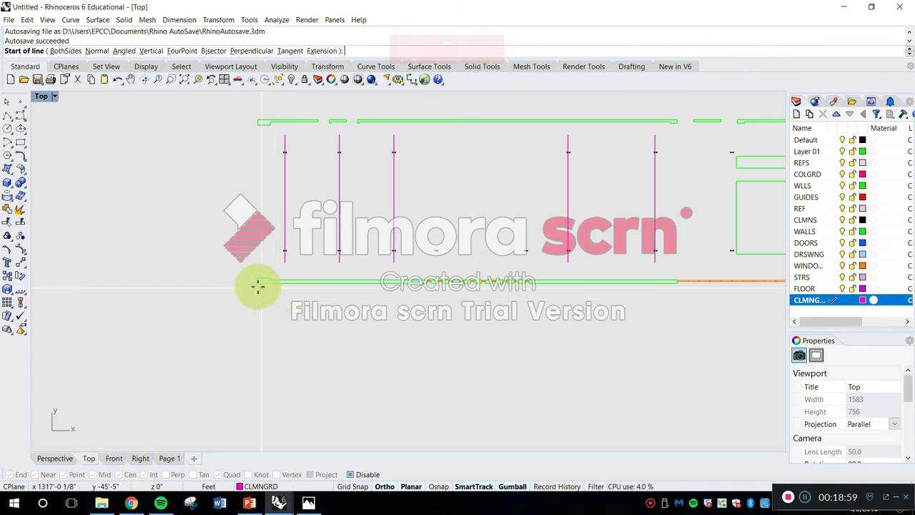
click(258, 286)
key(Escape)
scroll(256, 286, up, 4)
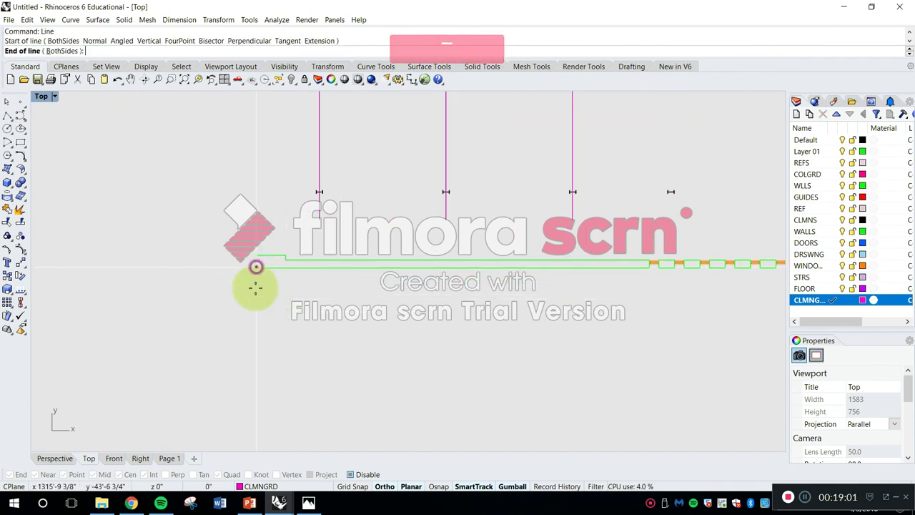
scroll(268, 293, up, 3)
key(Return)
Step: Turn on object snaps and make GUIDES the current layer
click(432, 486)
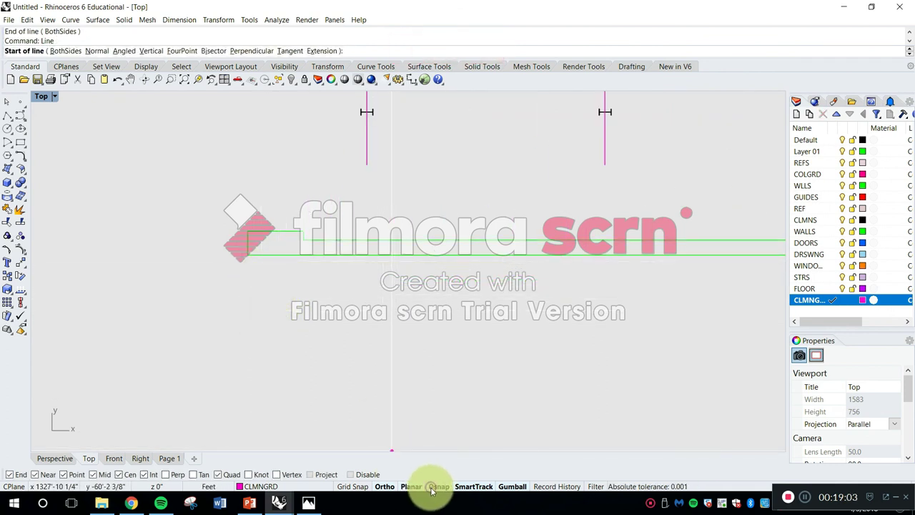
key(Escape)
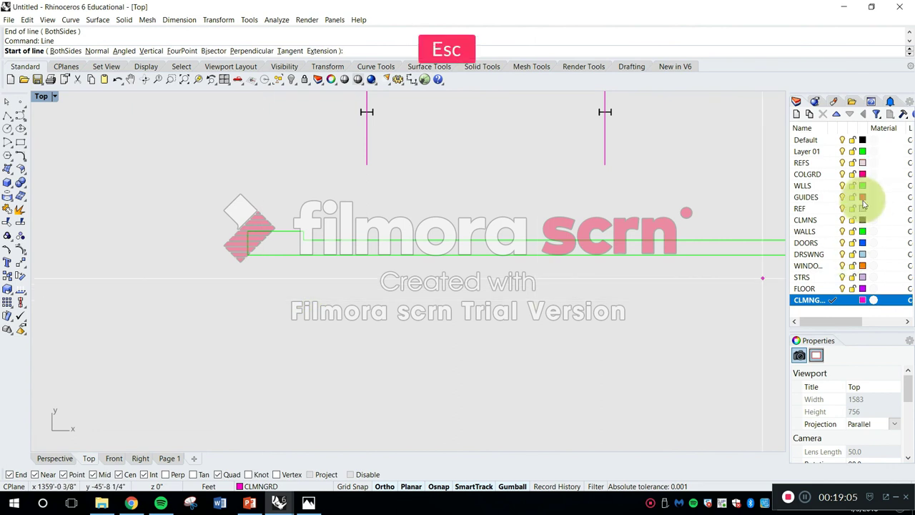
click(833, 197)
key(Escape)
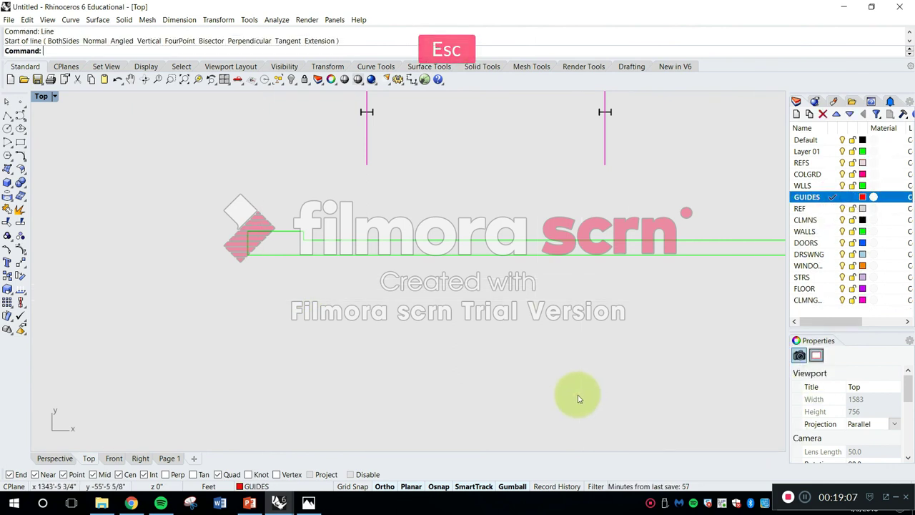
Step: Draw a vertical guide line about 97 ft long downward from the lower-left outer corner of the lower rotated plan
text(l)
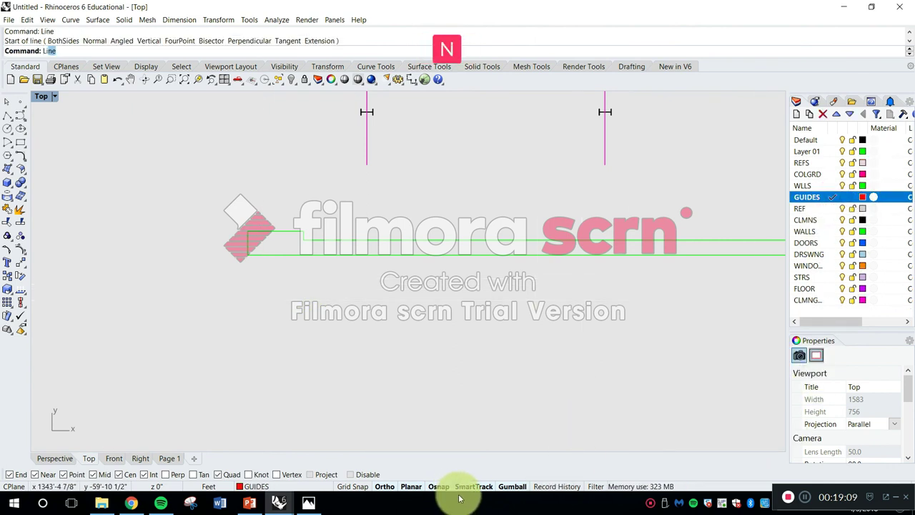
text(ine)
key(Return)
click(245, 253)
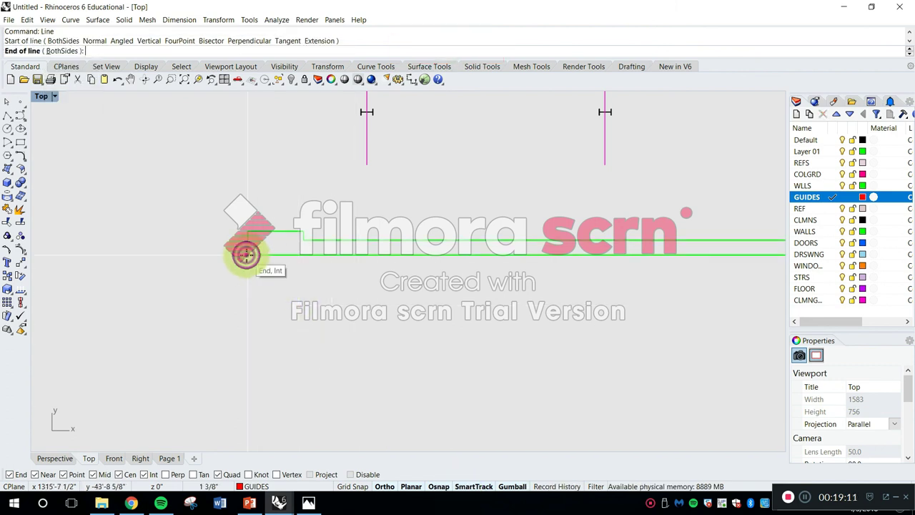
scroll(249, 295, down, 2)
scroll(249, 295, down, 5)
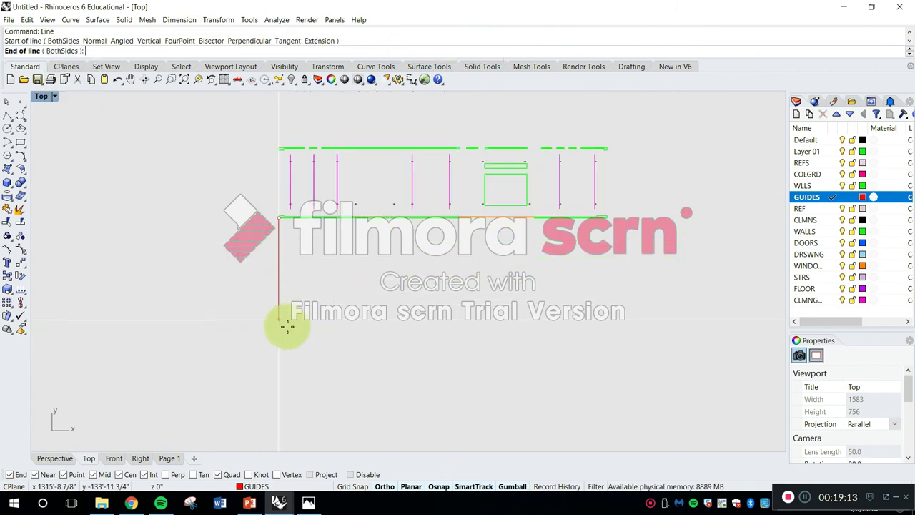
click(291, 333)
key(Escape)
Step: Draw a matching vertical guide line downward from the plan's lower-right outer corner, ending level with the first guide
scroll(645, 201, up, 3)
key(Return)
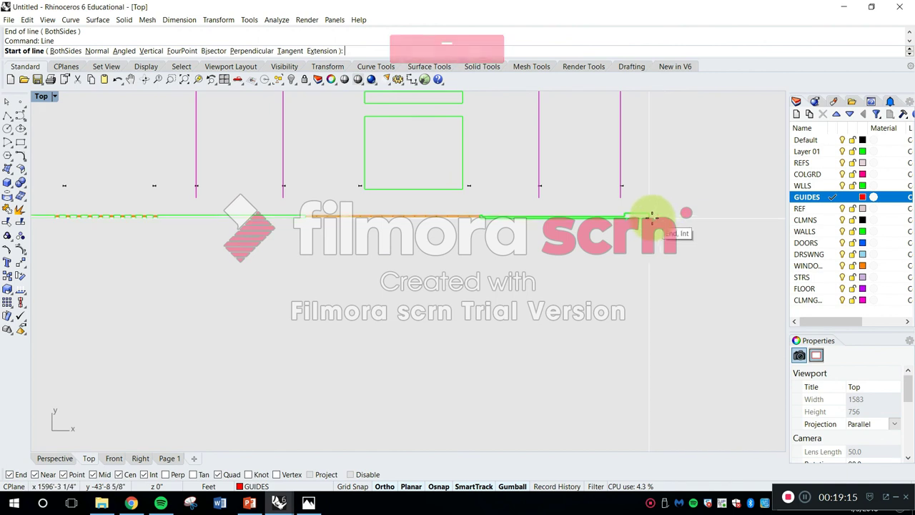
click(652, 217)
scroll(649, 243, down, 3)
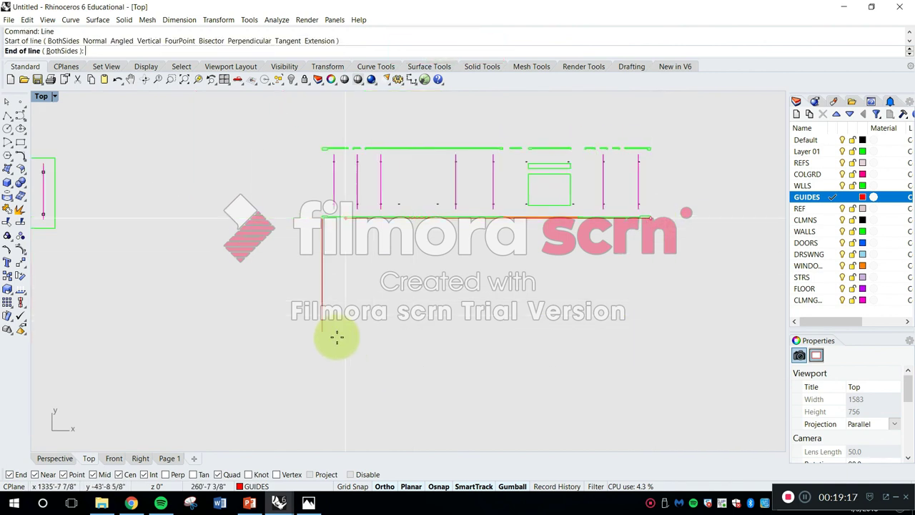
click(655, 331)
key(Escape)
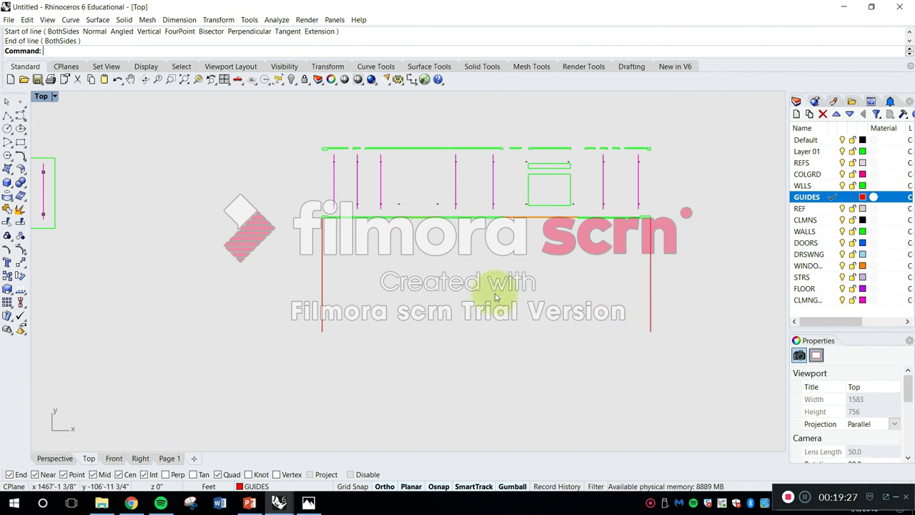
Step: Draw a horizontal guide line joining the lower ends of the two vertical guides below the rotated plan
scroll(464, 229, up, 4)
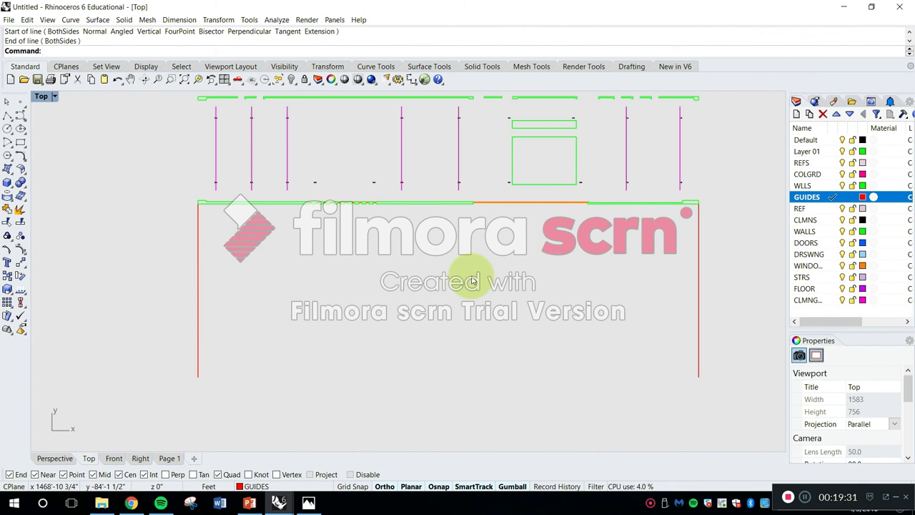
scroll(474, 283, down, 5)
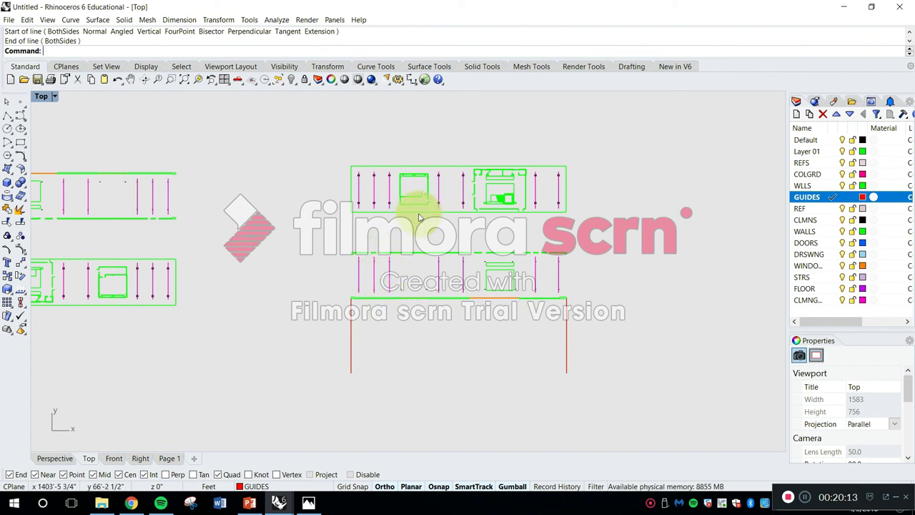
key(ctrl)
key(Escape)
mouse_move(460, 295)
right_down()
mouse_move(461, 309)
mouse_move(474, 280)
mouse_move(474, 321)
right_up()
key(Escape)
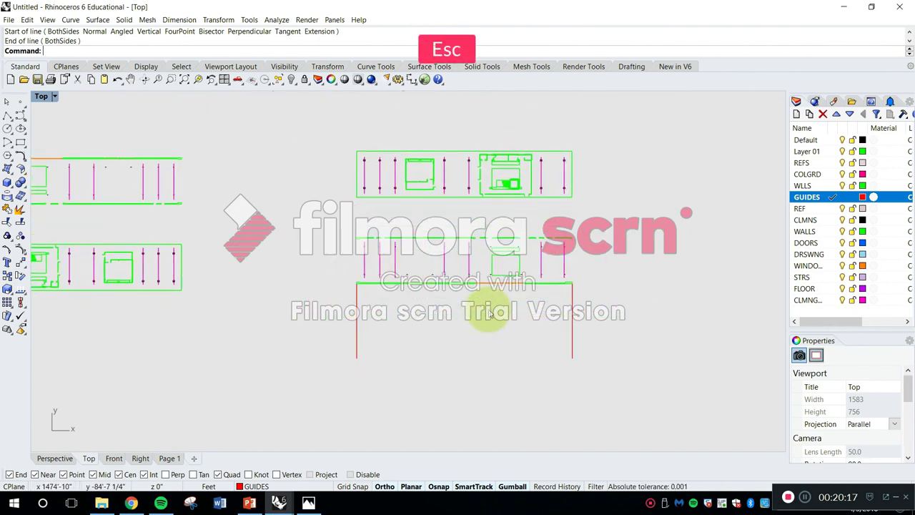
text(l)
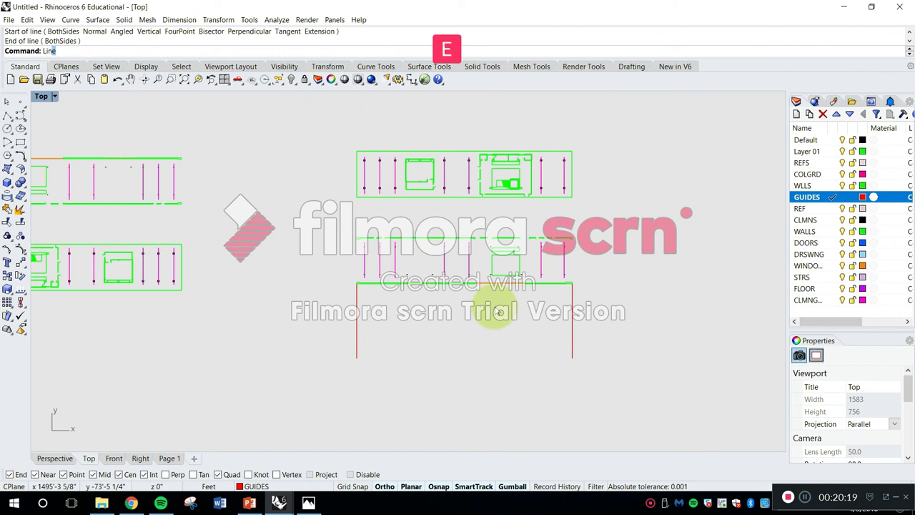
key(Return)
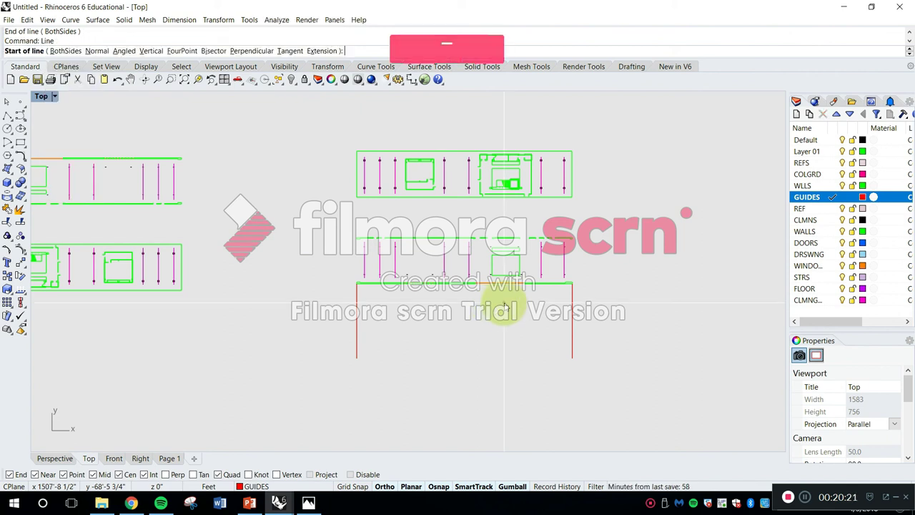
scroll(560, 330, up, 5)
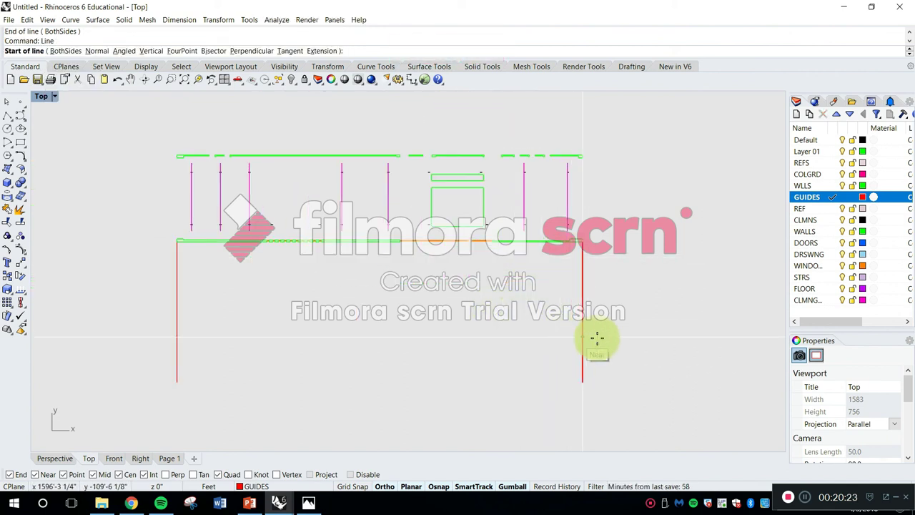
click(585, 381)
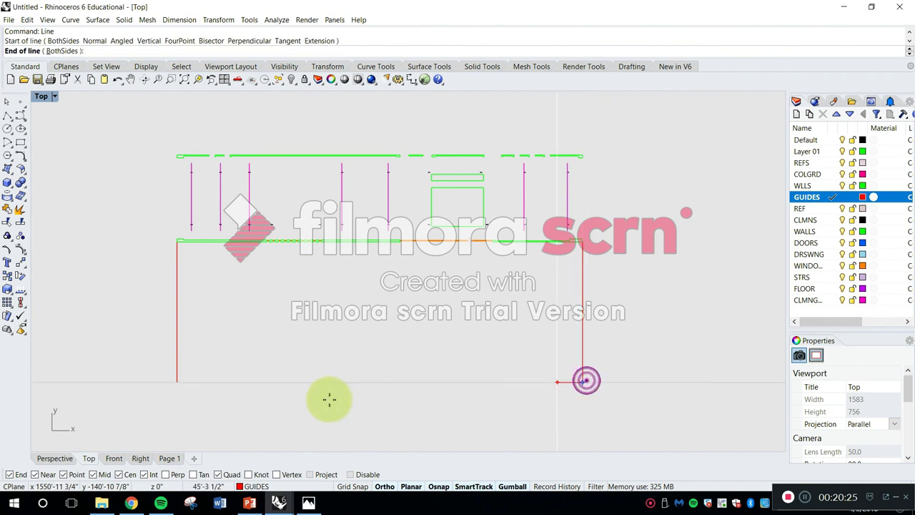
click(177, 381)
key(Escape)
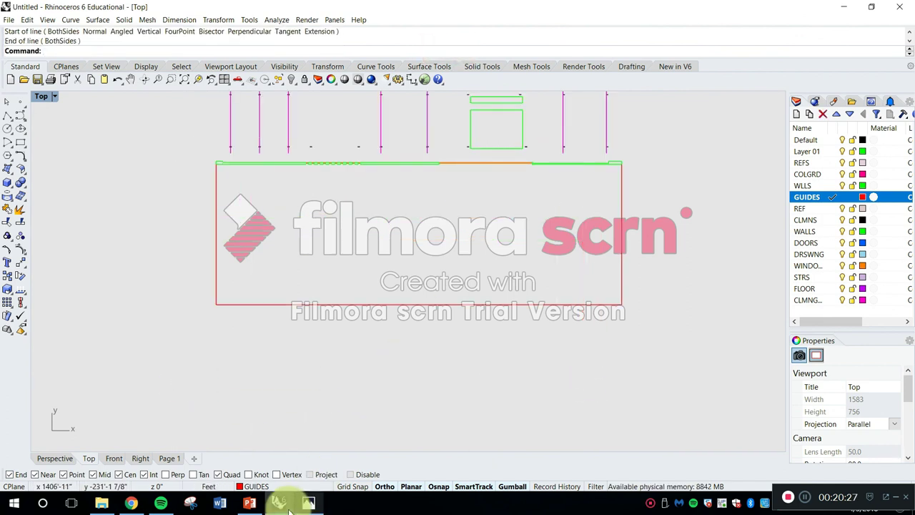
Step: Switch to the Photos app and examine the building's exterior facade in IMG_1260.JPG
click(279, 503)
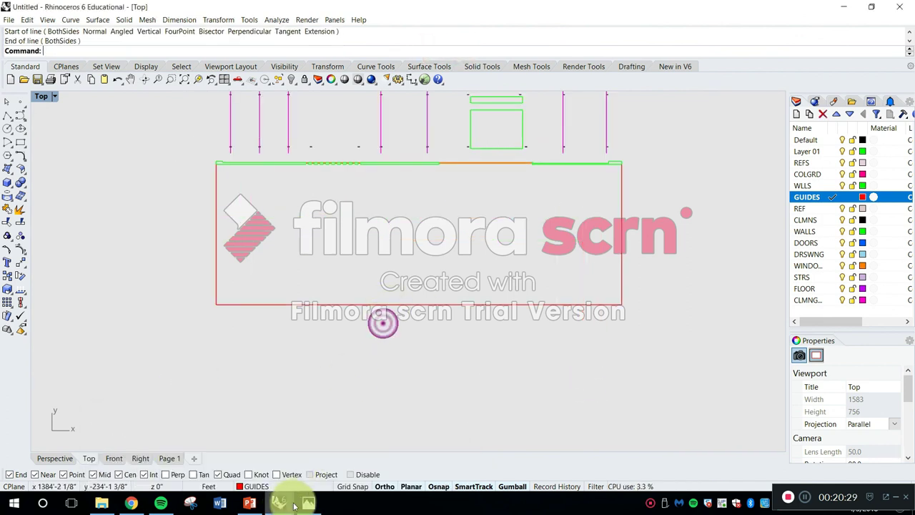
click(306, 500)
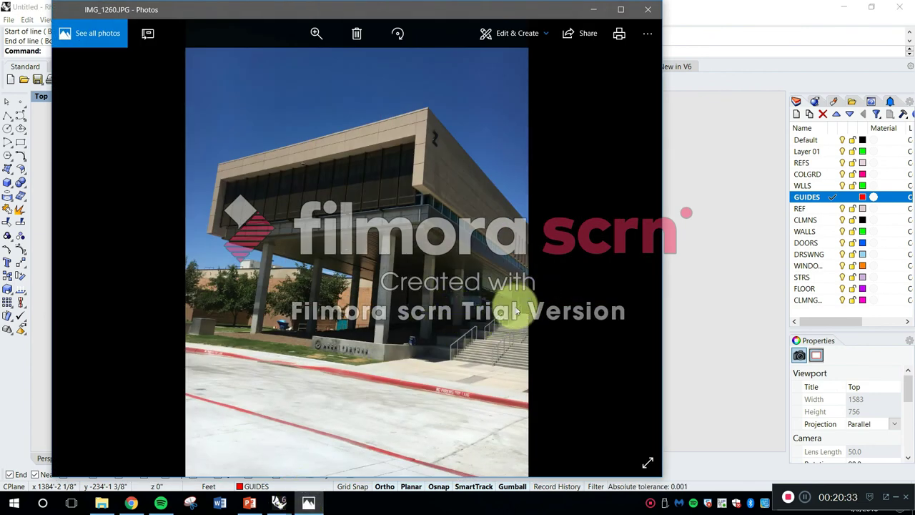
scroll(526, 304, down, 1)
scroll(533, 293, up, 1)
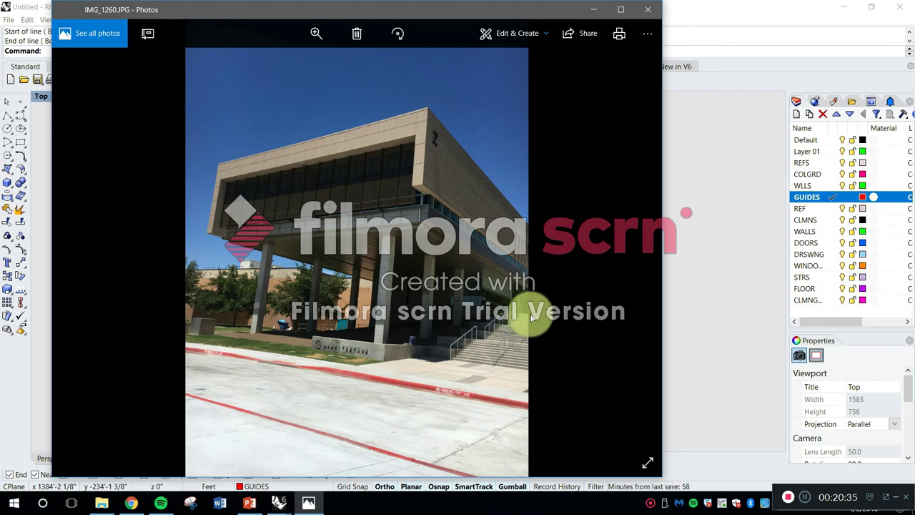